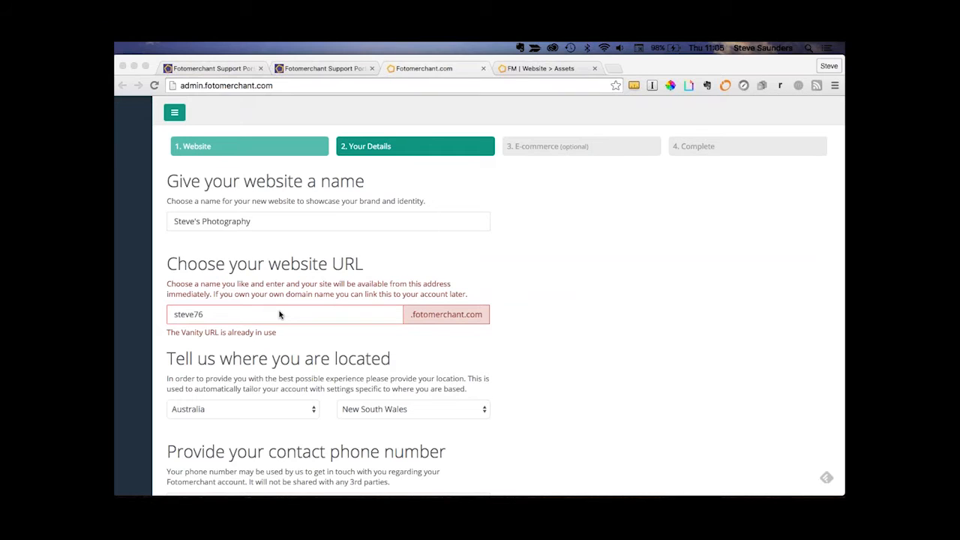
# Change the website URL name to steve99 and finish the website setup.
pyautogui.click(215, 312)
pyautogui.click(216, 313)
pyautogui.press('BackSpace')
pyautogui.press('BackSpace')
pyautogui.write('99')
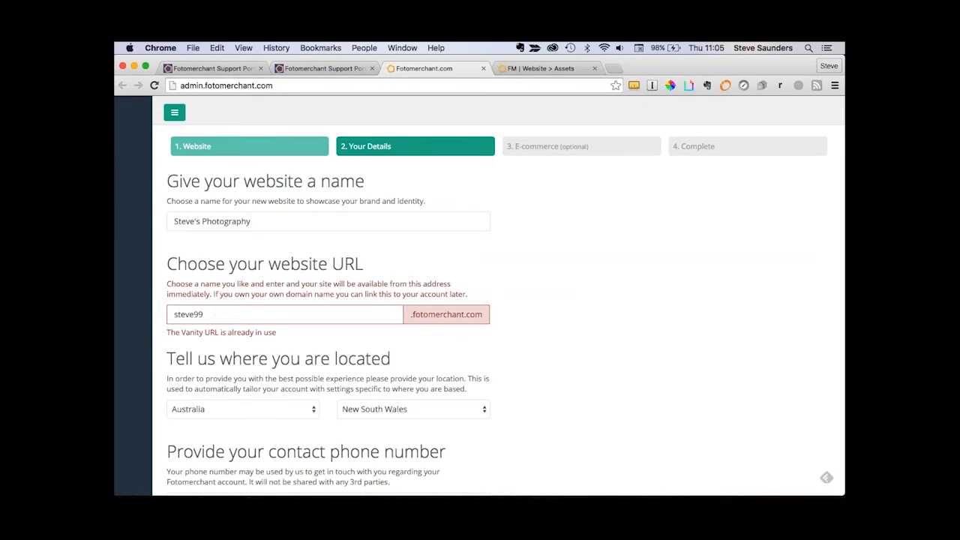
pyautogui.scroll(-3, 556, 270)
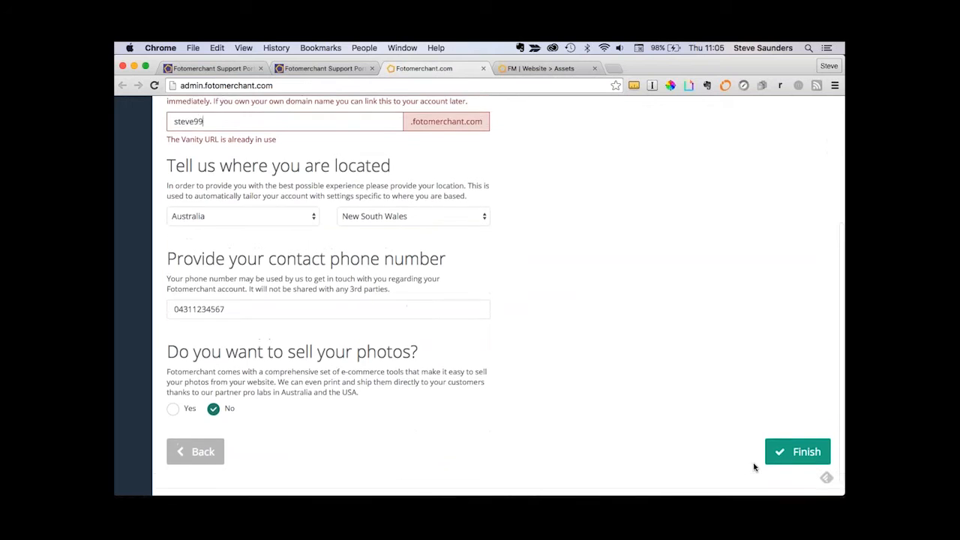
pyautogui.click(797, 452)
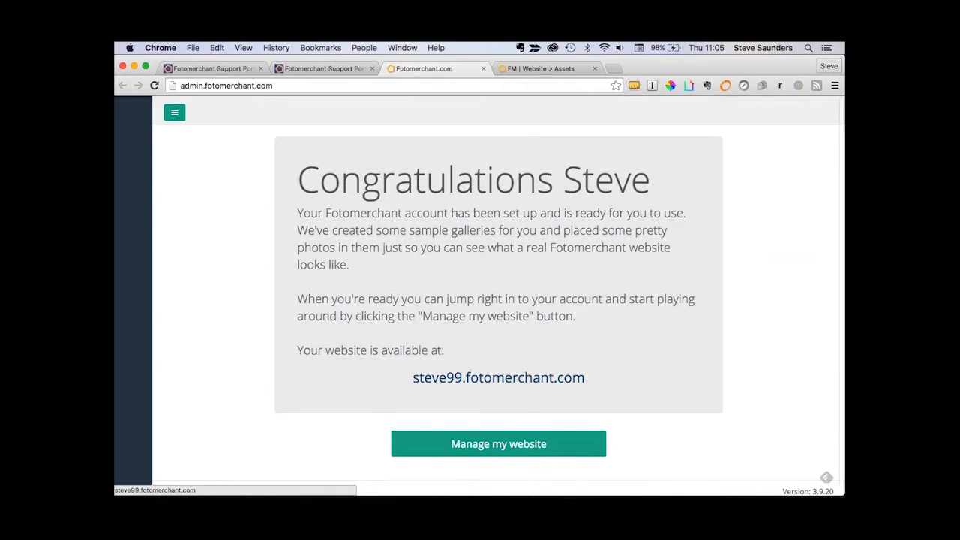
# Go to the website management area and go through the getting-started introduction to reach the dashboard.
pyautogui.click(457, 446)
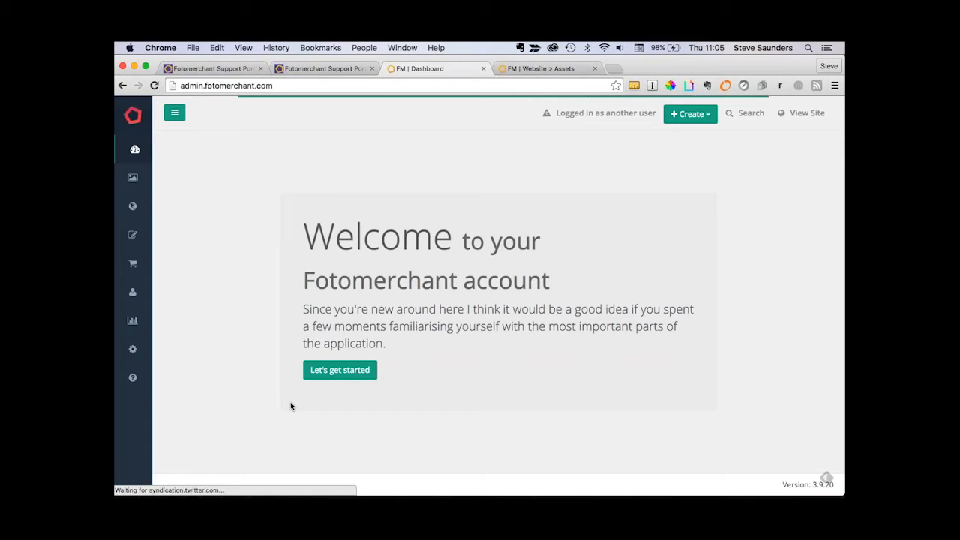
pyautogui.click(344, 377)
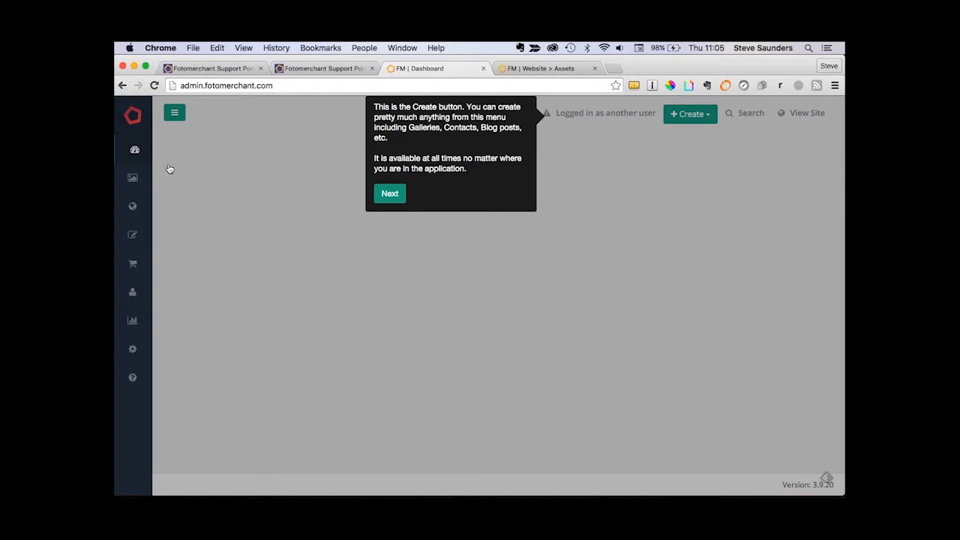
pyautogui.click(389, 193)
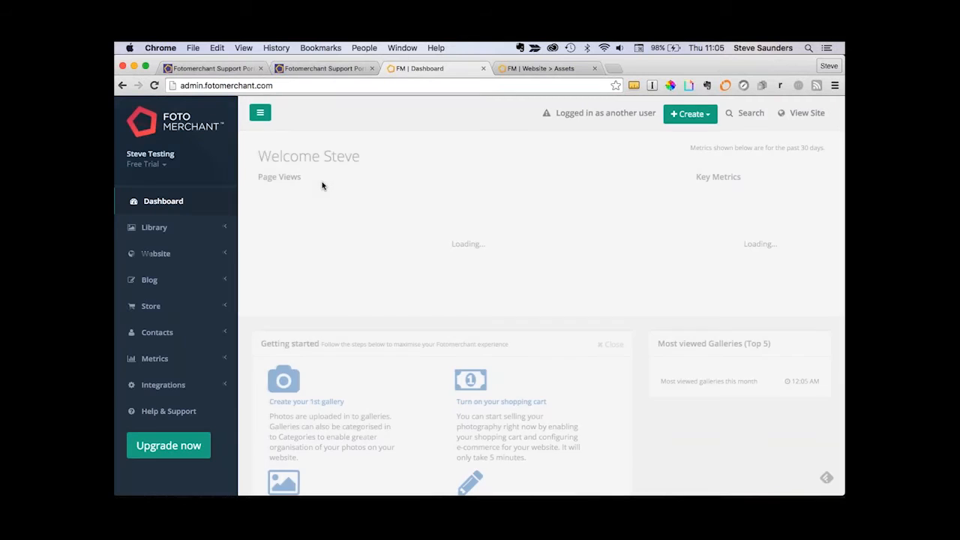
# Collapse and expand the navigation sidebar twice.
pyautogui.click(261, 114)
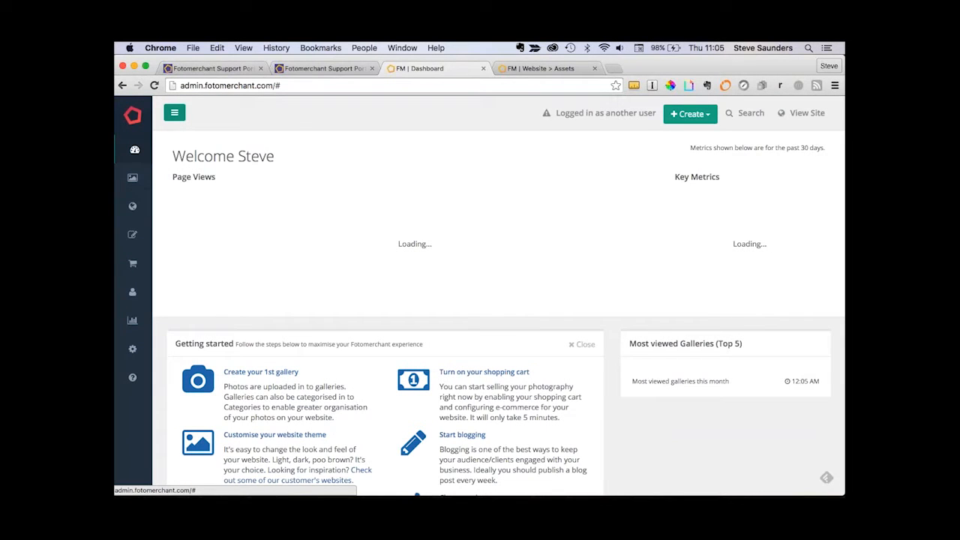
pyautogui.click(175, 114)
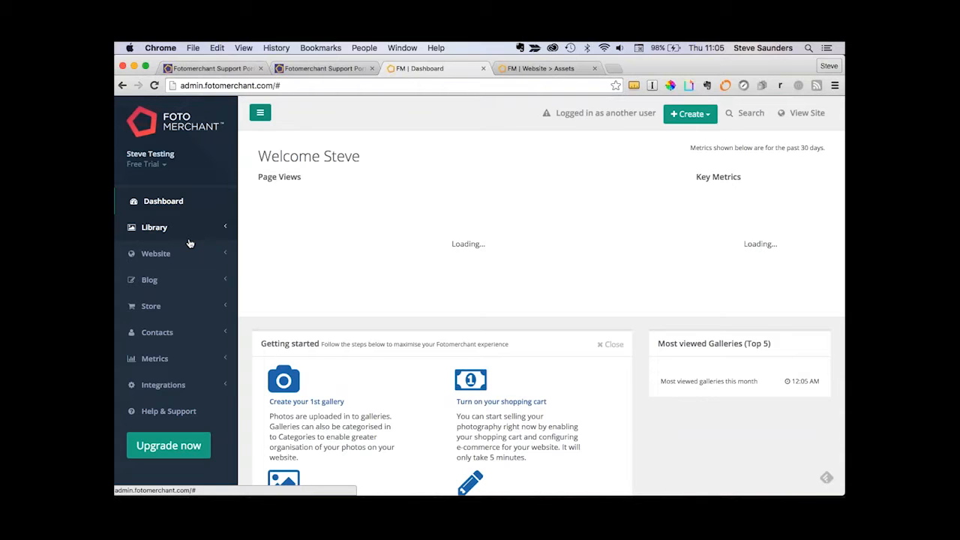
pyautogui.click(253, 109)
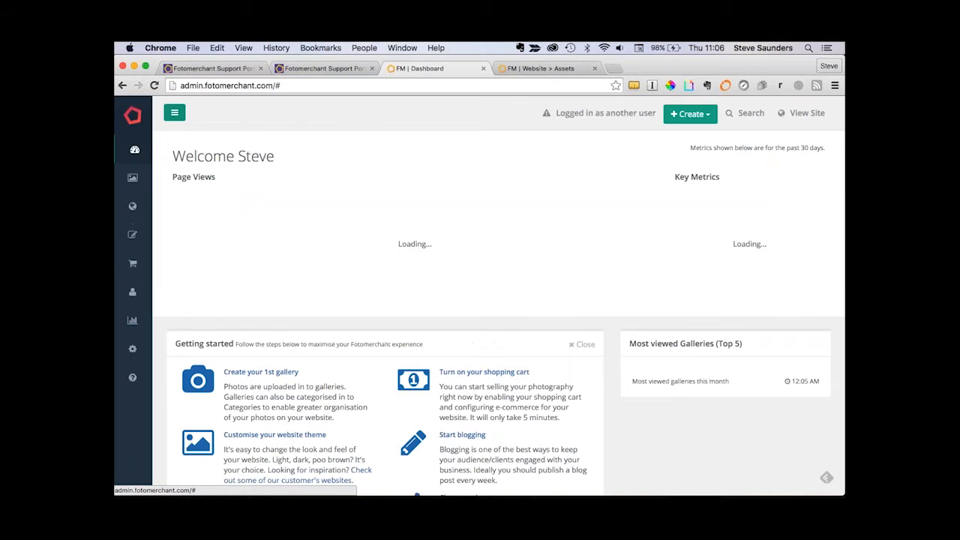
pyautogui.click(177, 116)
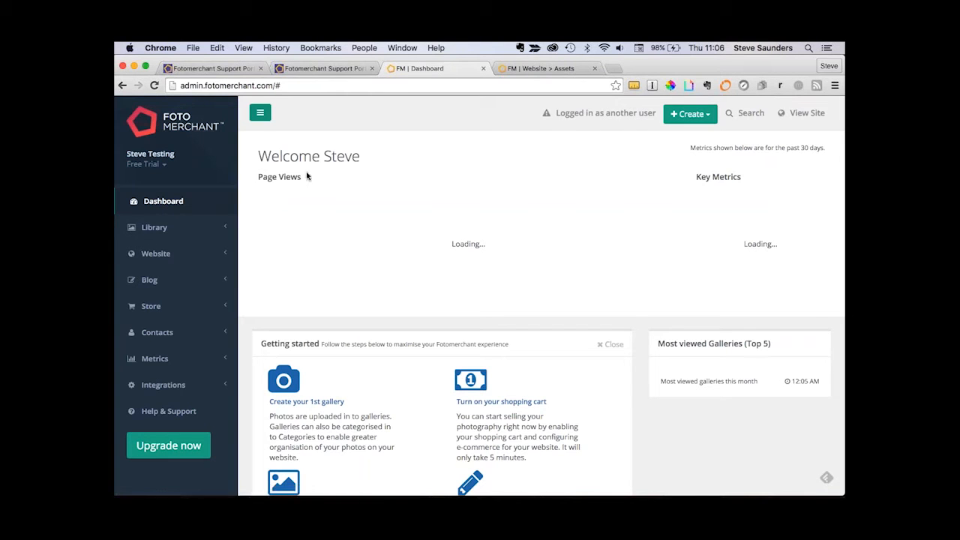
# View the library's galleries and the website's list of pages.
pyautogui.click(150, 229)
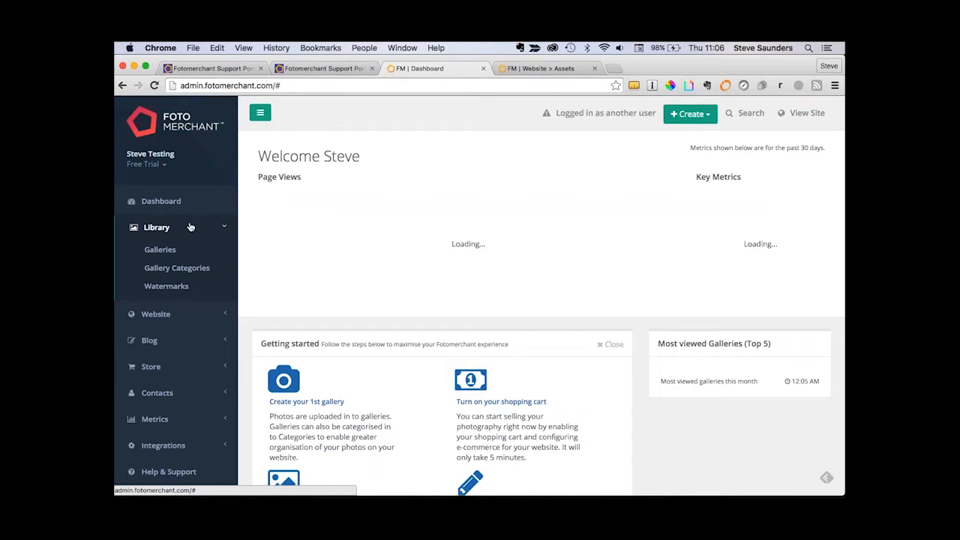
pyautogui.click(159, 249)
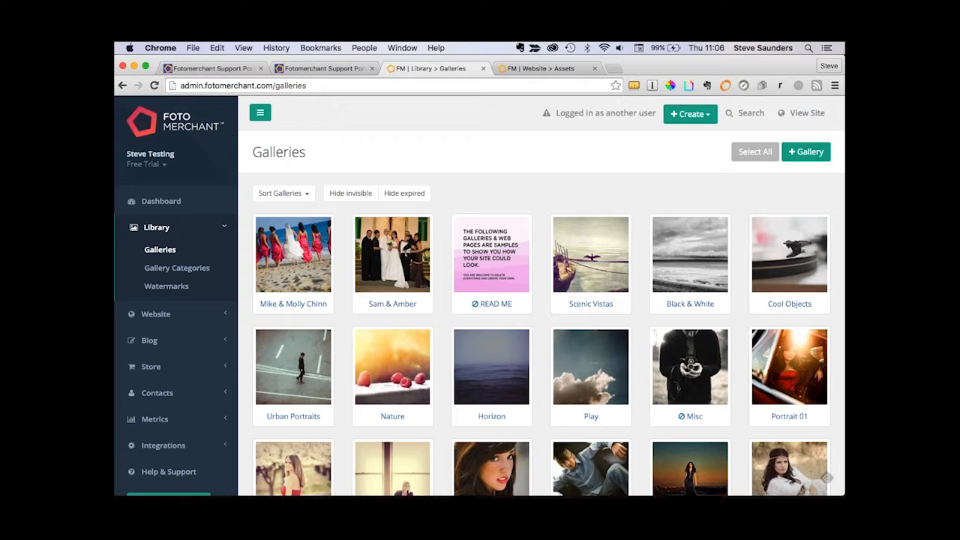
pyautogui.click(191, 315)
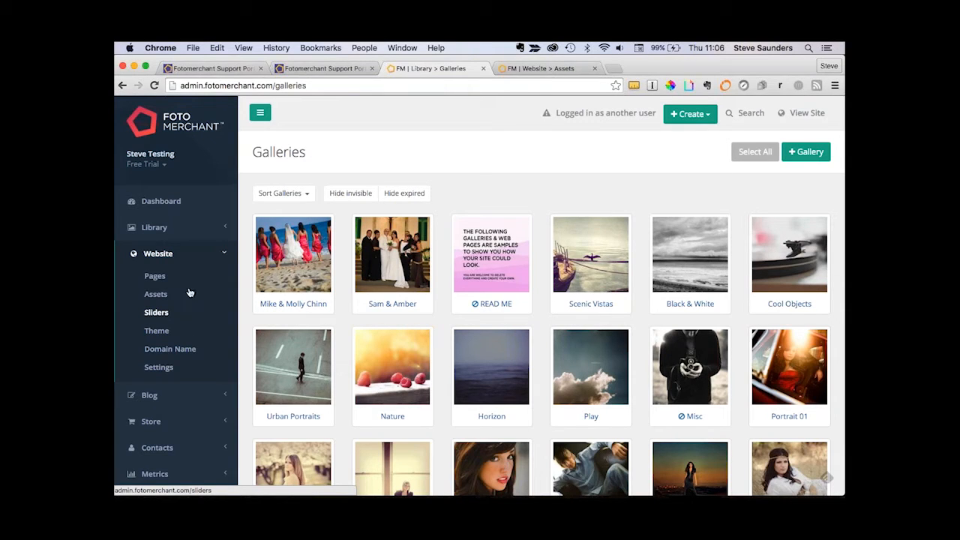
pyautogui.click(155, 276)
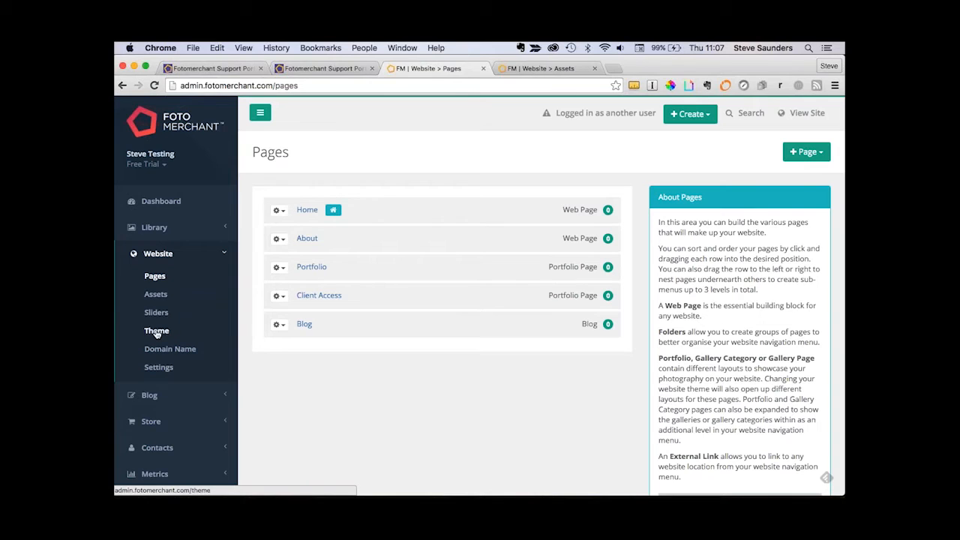
# Look through the blog options and the store's packages, products and business settings.
pyautogui.click(149, 395)
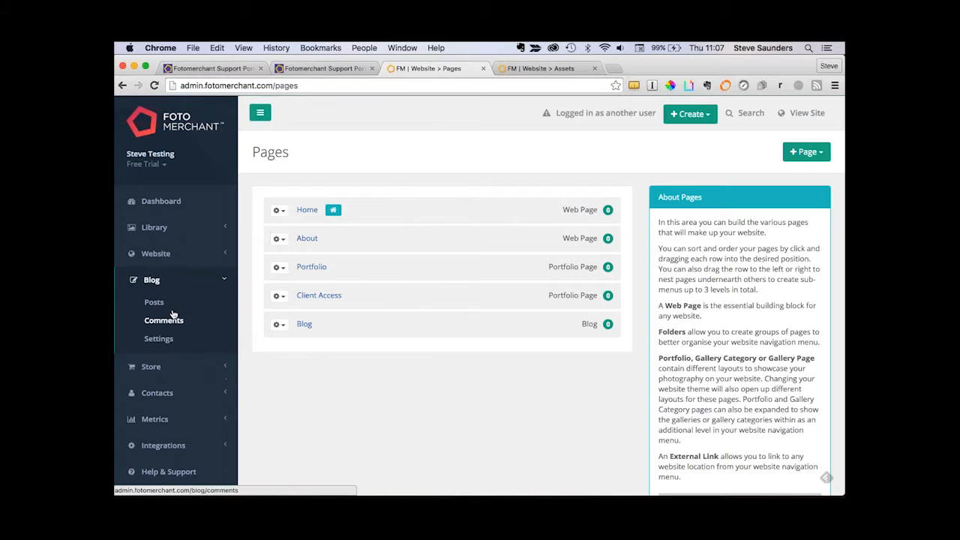
pyautogui.click(165, 369)
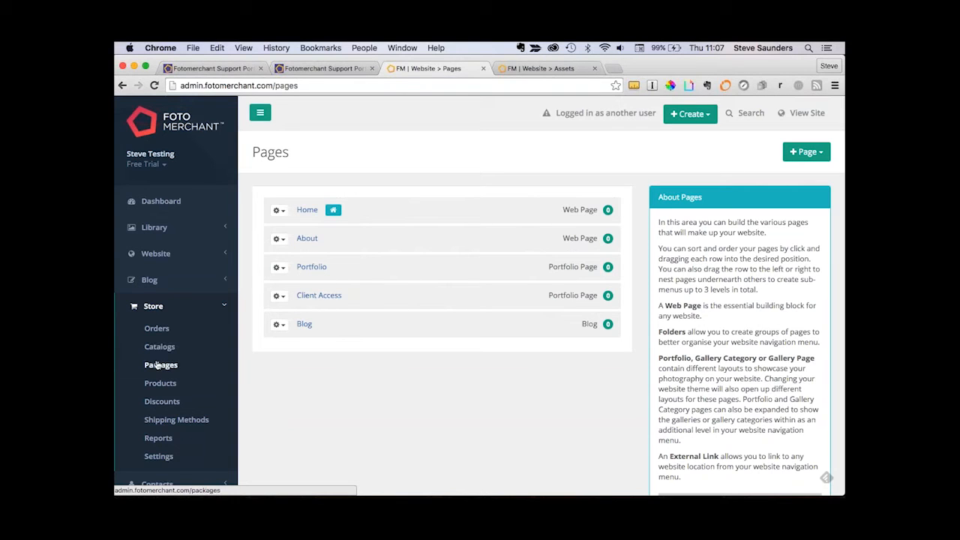
pyautogui.click(154, 366)
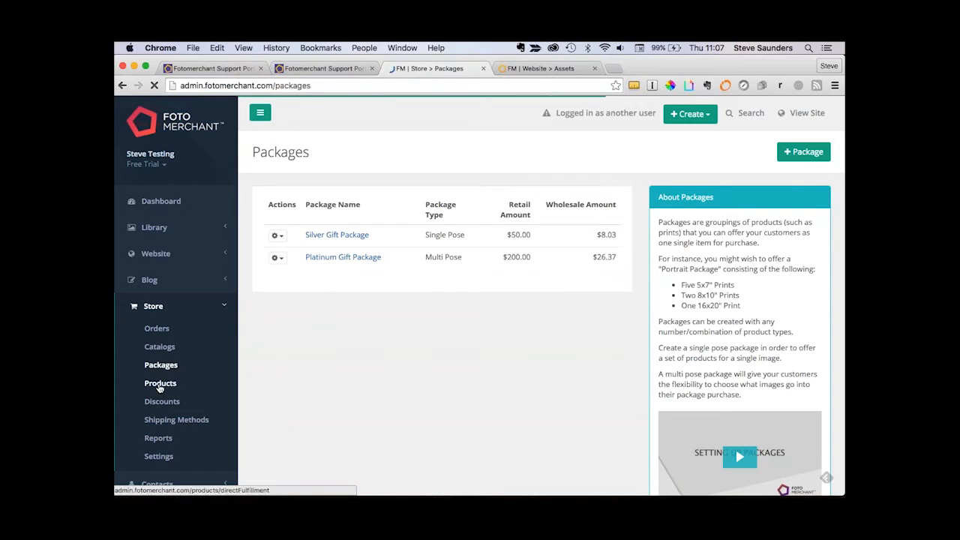
pyautogui.click(159, 385)
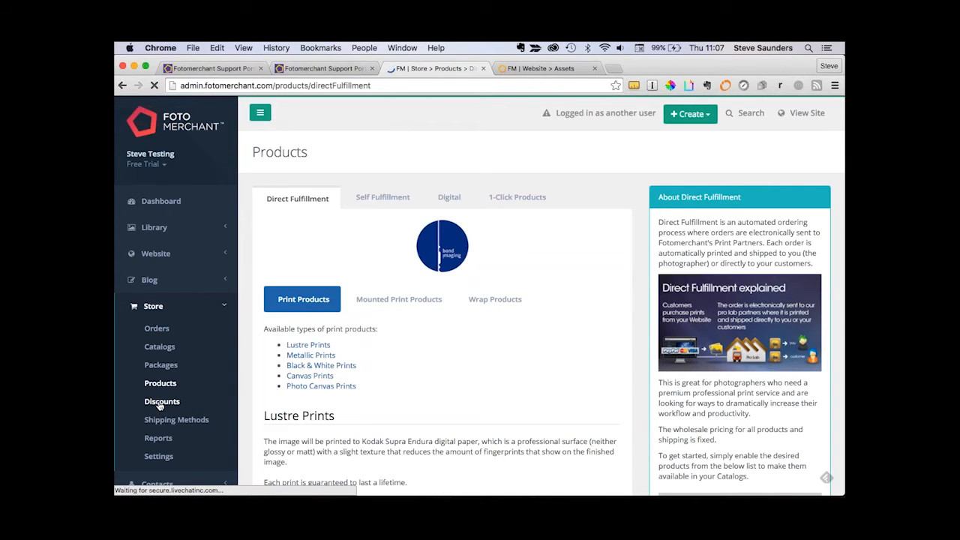
pyautogui.scroll(-1, 159, 406)
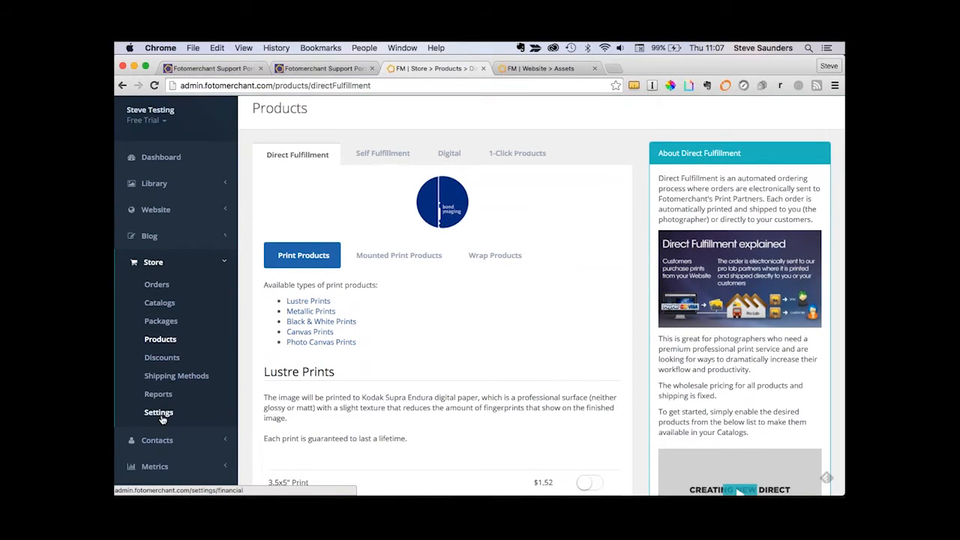
pyautogui.click(163, 414)
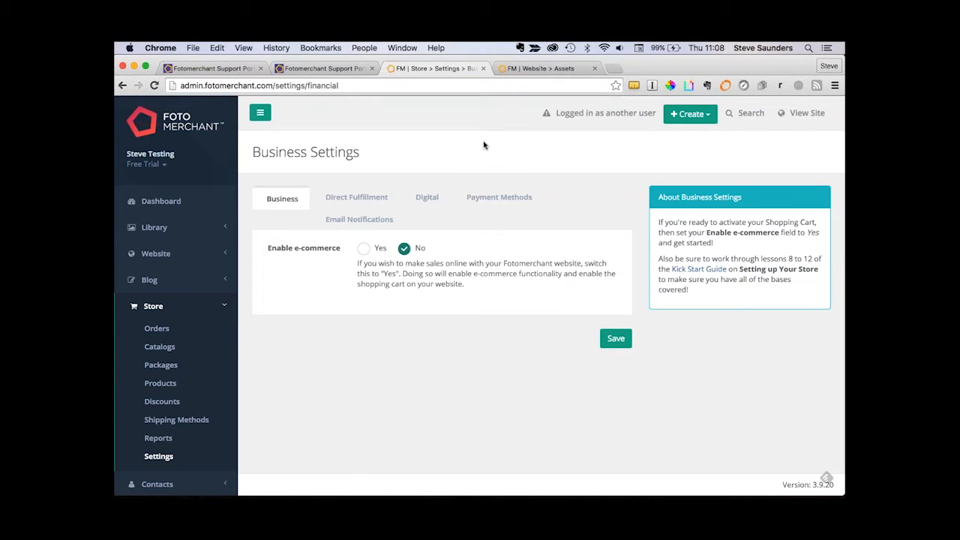
# Open the support site at support.fotomerchant.com/hc/en-us in a new browser tab.
pyautogui.press('super+t')
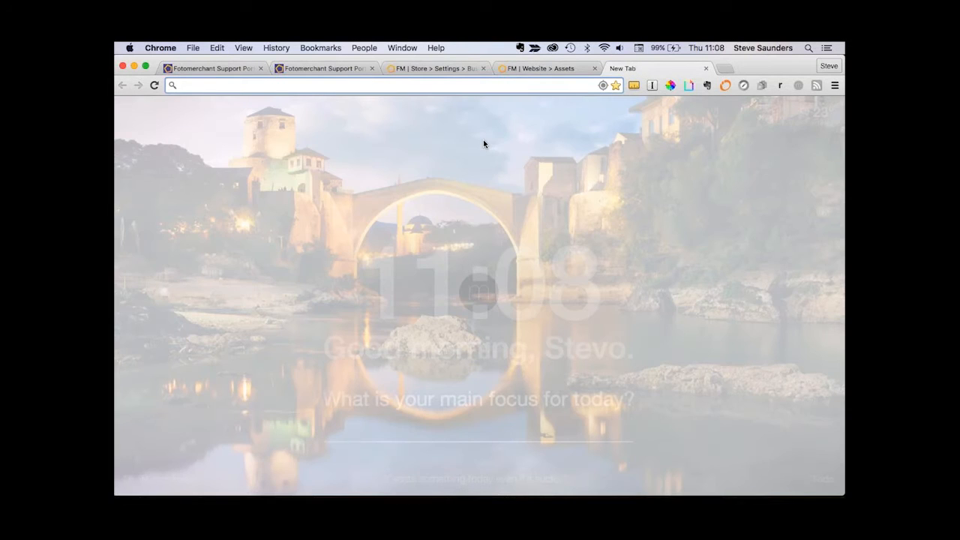
pyautogui.write('supp')
pyautogui.press('Down')
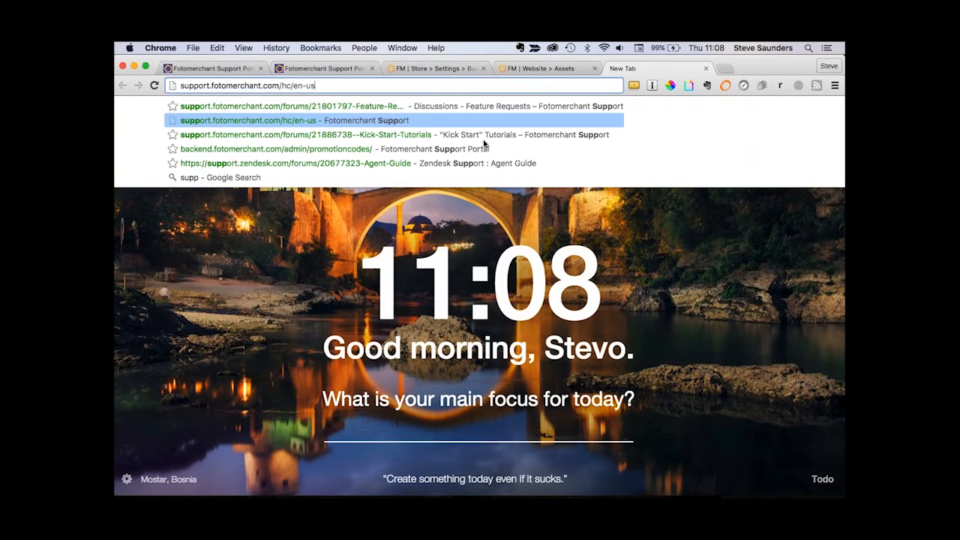
pyautogui.press('Return')
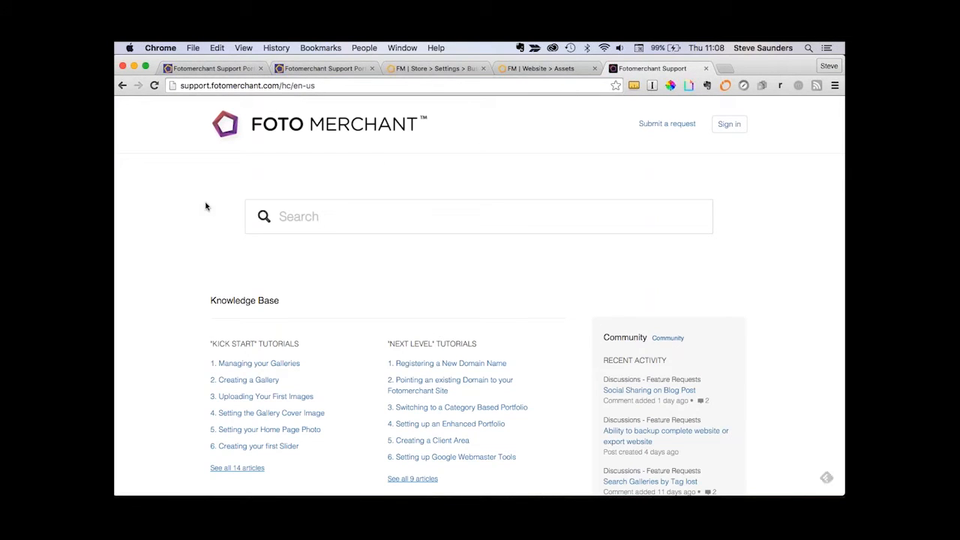
pyautogui.doubleClick(183, 85)
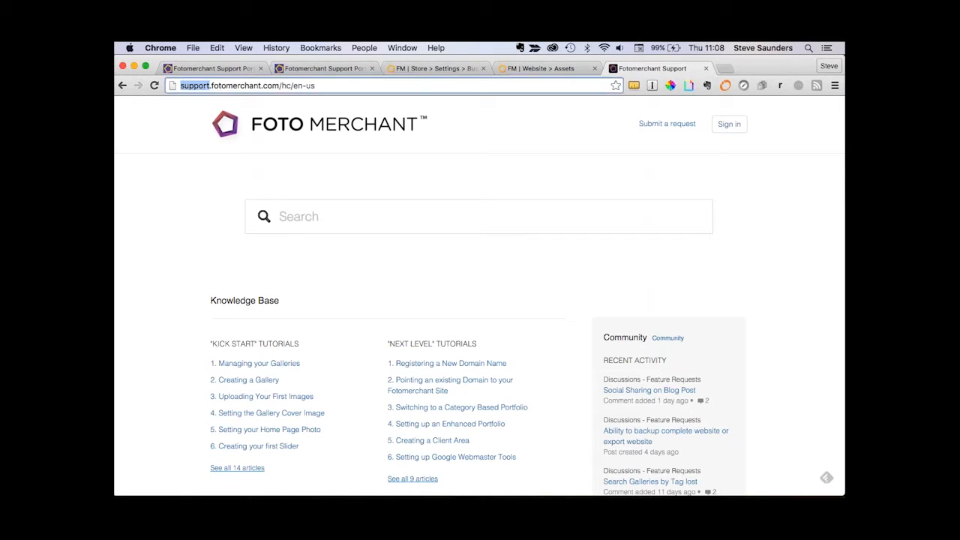
pyautogui.click(278, 85)
pyautogui.doubleClick(277, 84)
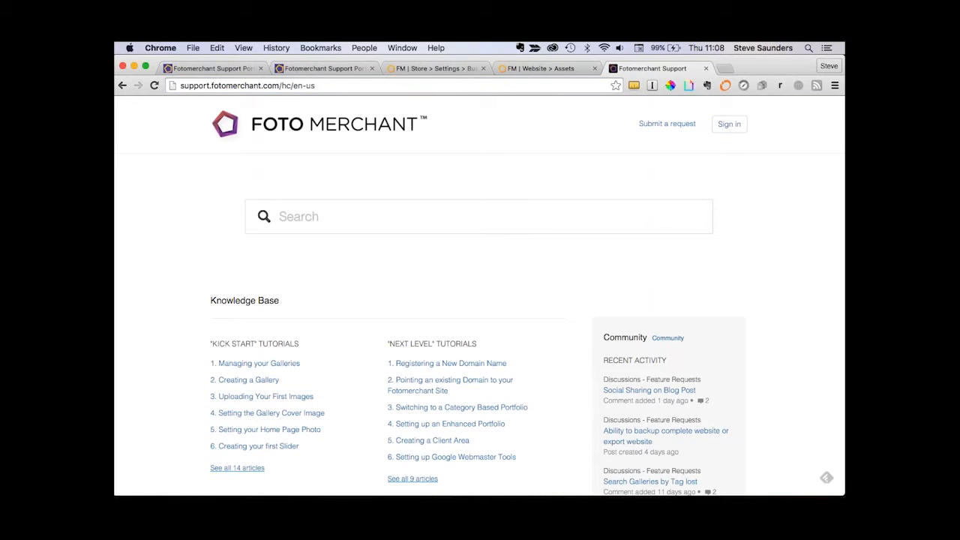
# Revisit the store's business settings, and look over the support site's search field and Knowledge Base.
pyautogui.click(425, 66)
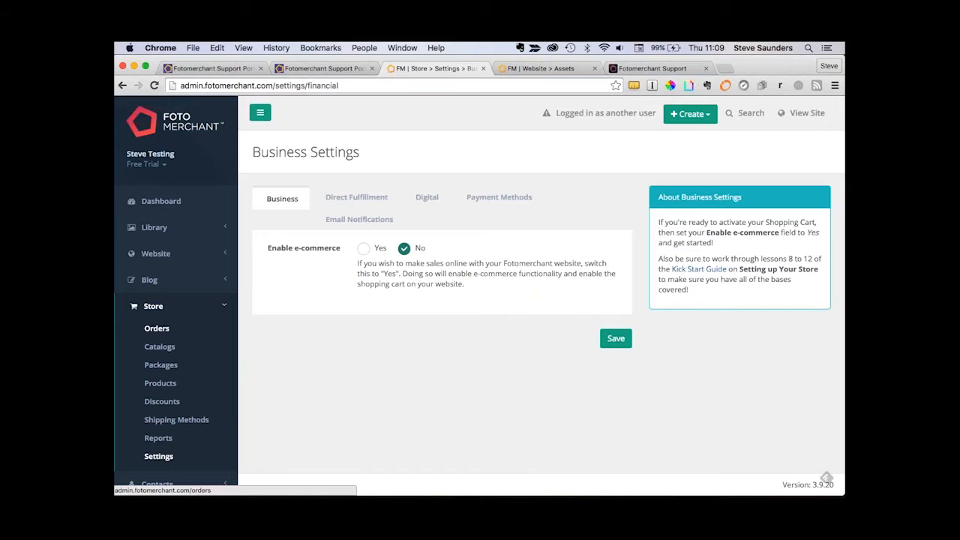
pyautogui.scroll(-3, 180, 389)
pyautogui.scroll(3, 235, 430)
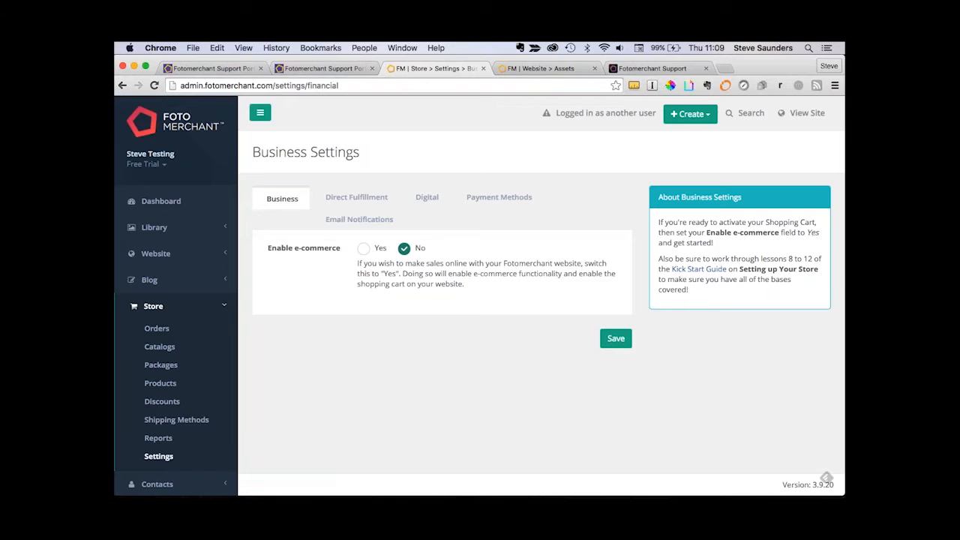
pyautogui.scroll(-3, 248, 414)
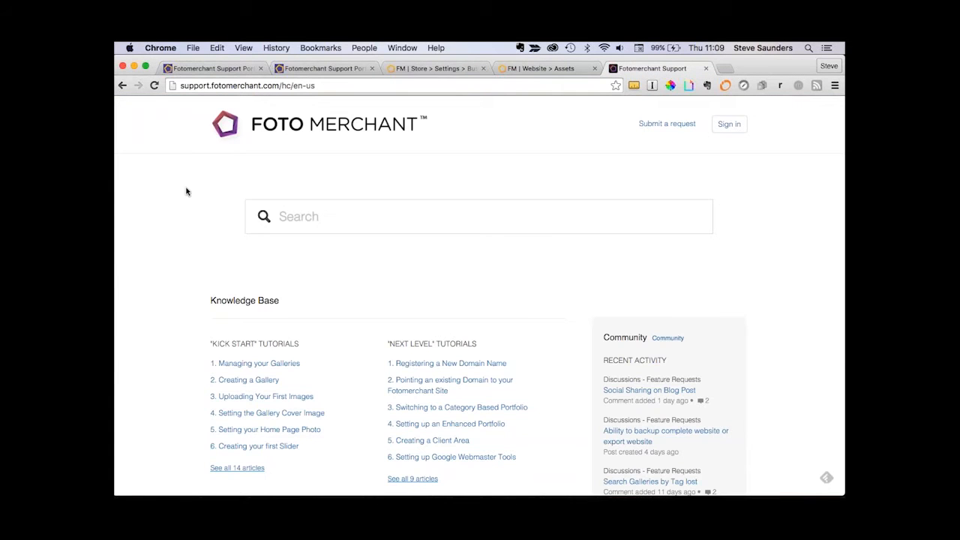
pyautogui.click(307, 219)
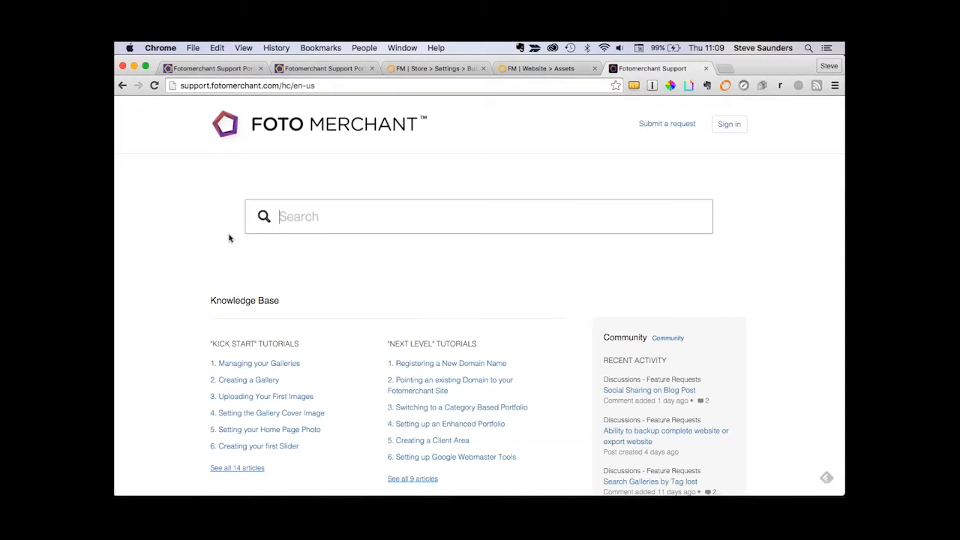
pyautogui.scroll(-1, 229, 238)
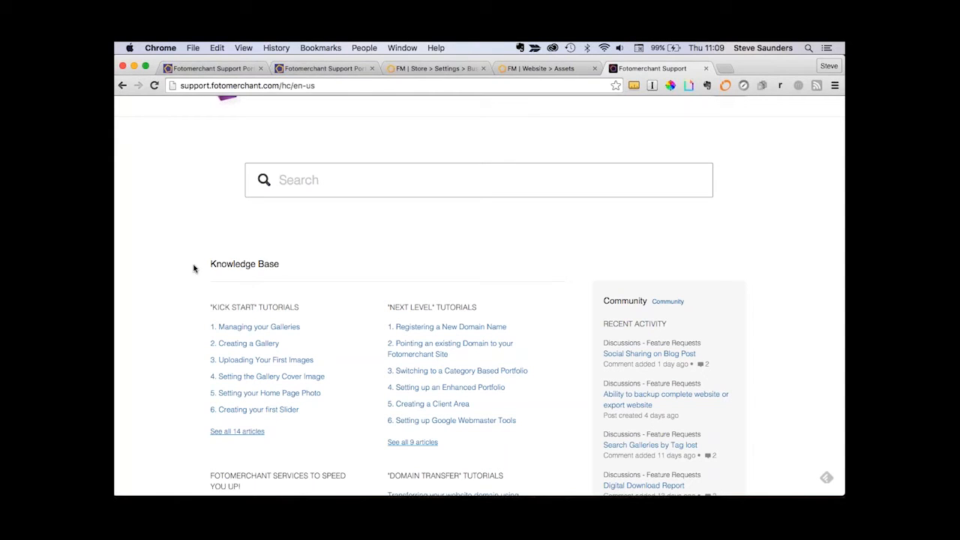
# Return to the admin site, look at the contacts options, and view the visitor metrics.
pyautogui.click(435, 69)
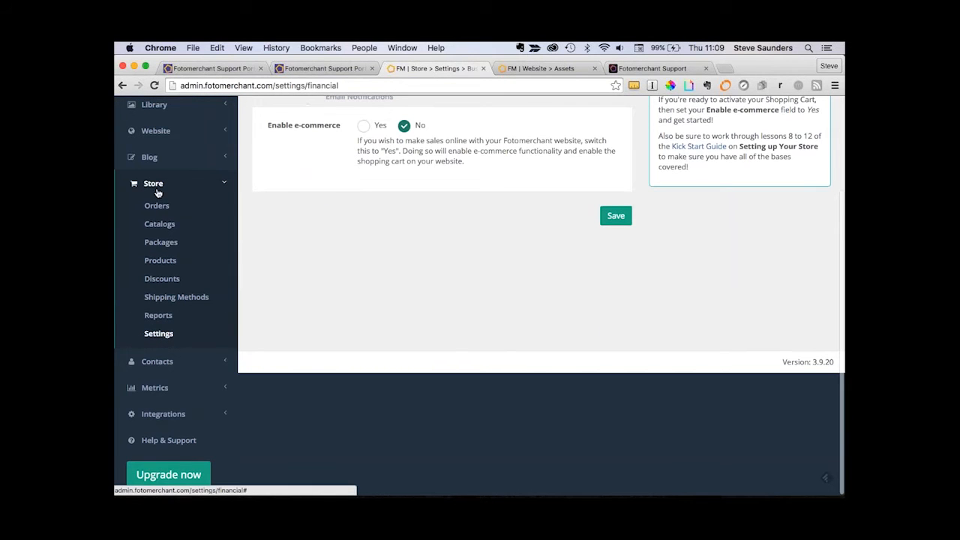
pyautogui.click(157, 193)
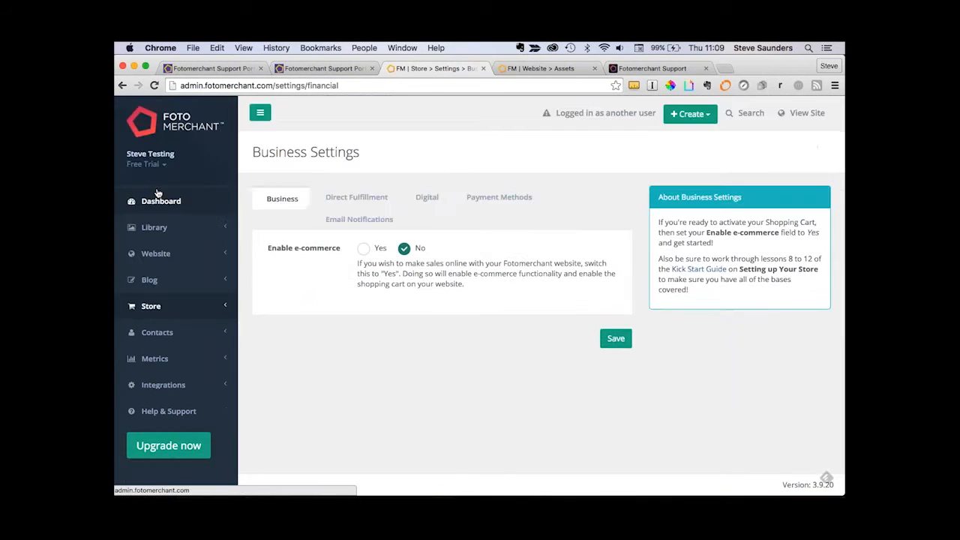
pyautogui.click(158, 332)
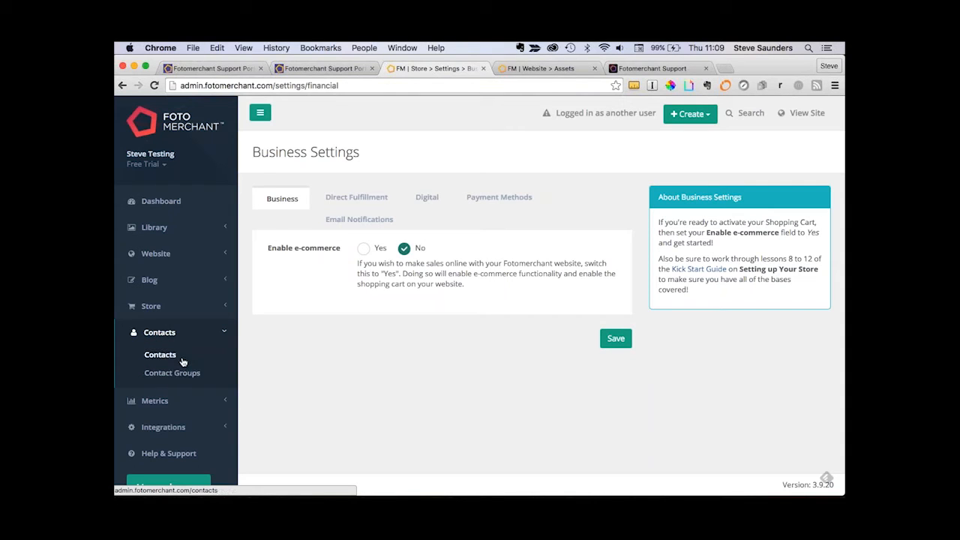
pyautogui.click(156, 400)
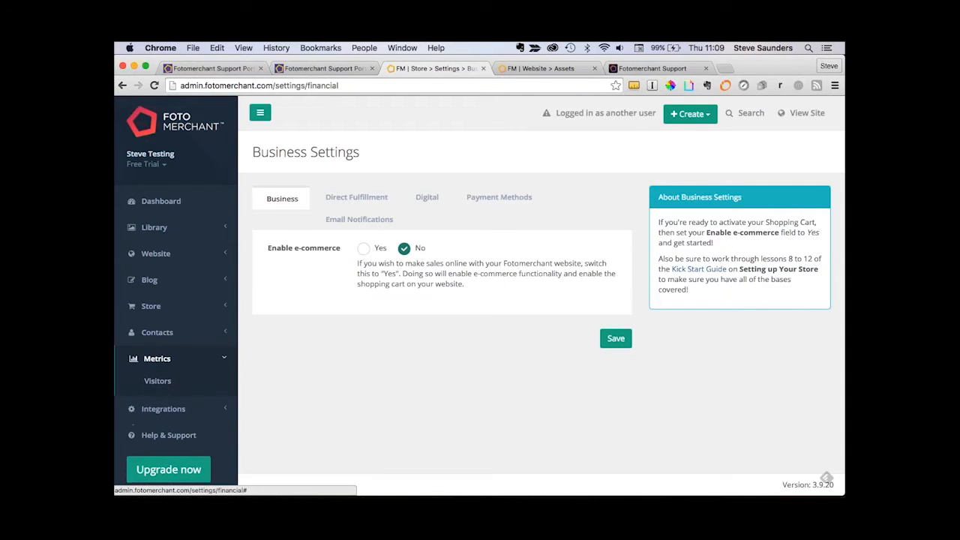
pyautogui.click(158, 380)
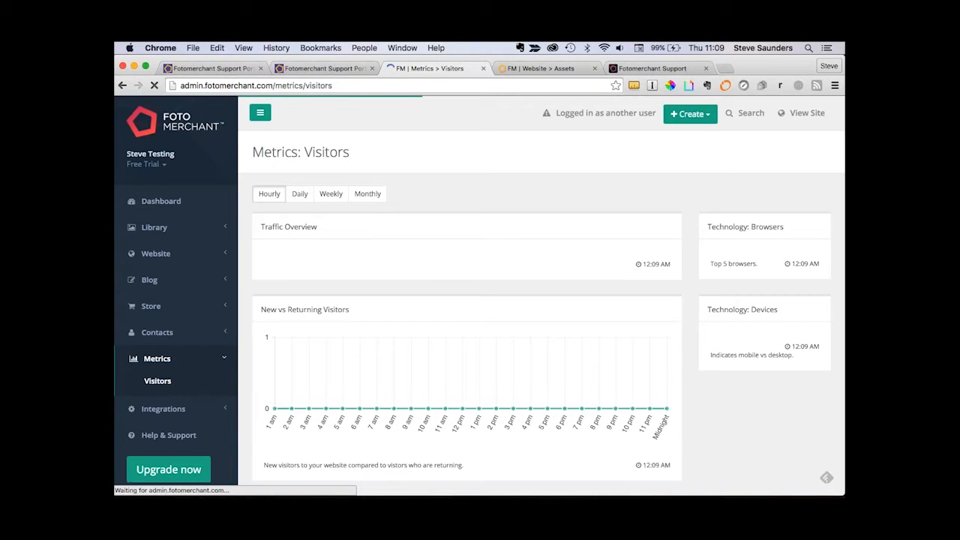
# Look through the visitor metrics reports for traffic, new and returning visitors, referers and countries.
pyautogui.scroll(-3, 540, 300)
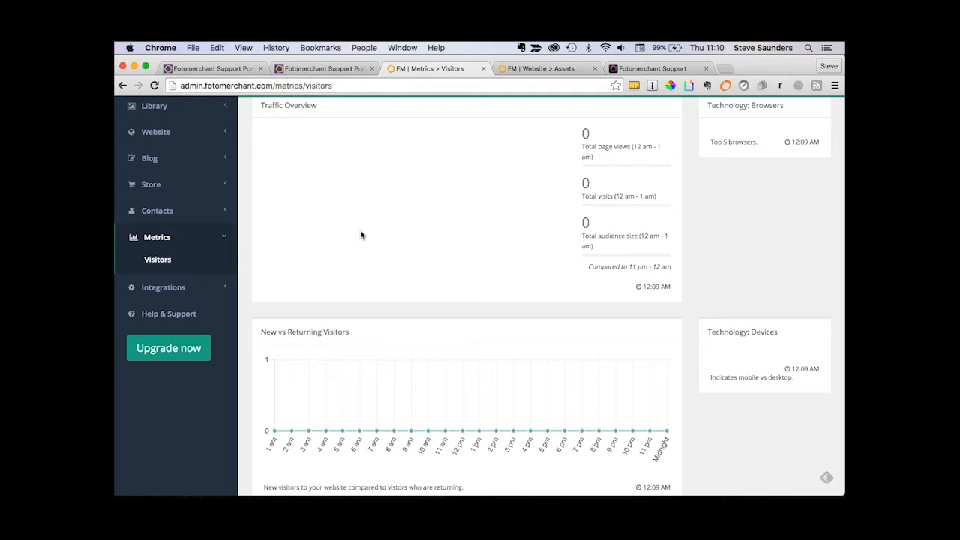
pyautogui.scroll(-5, 361, 234)
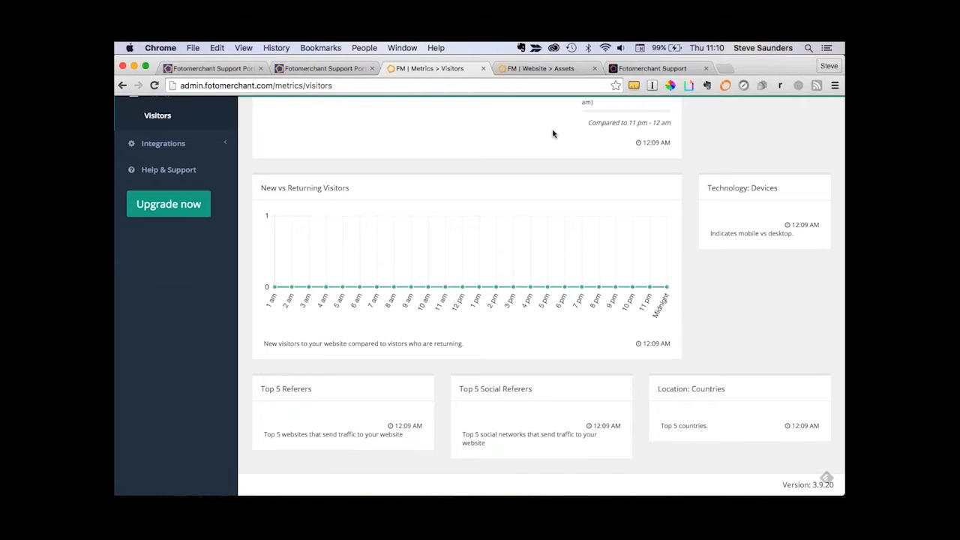
pyautogui.scroll(7, 552, 133)
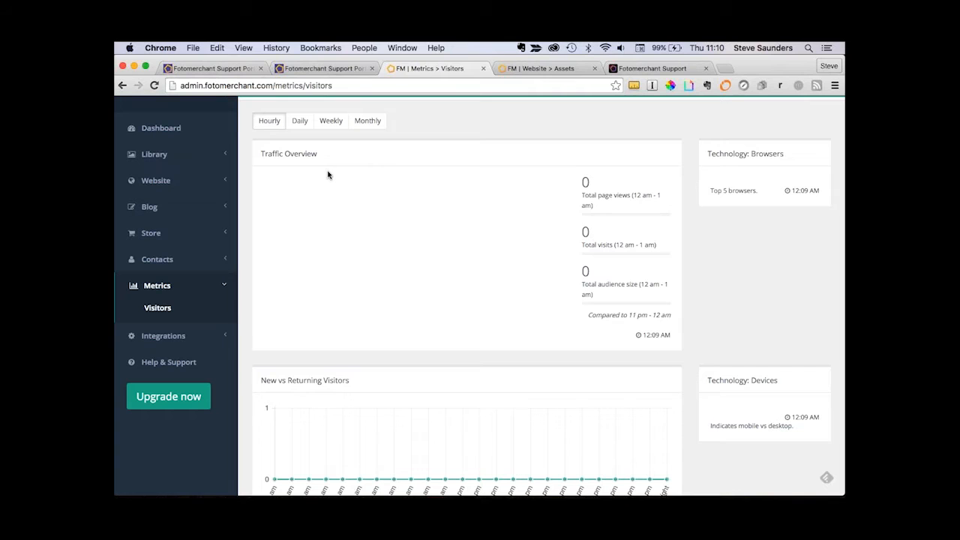
# Open the Social Networks integrations and look through the available social connections.
pyautogui.click(166, 336)
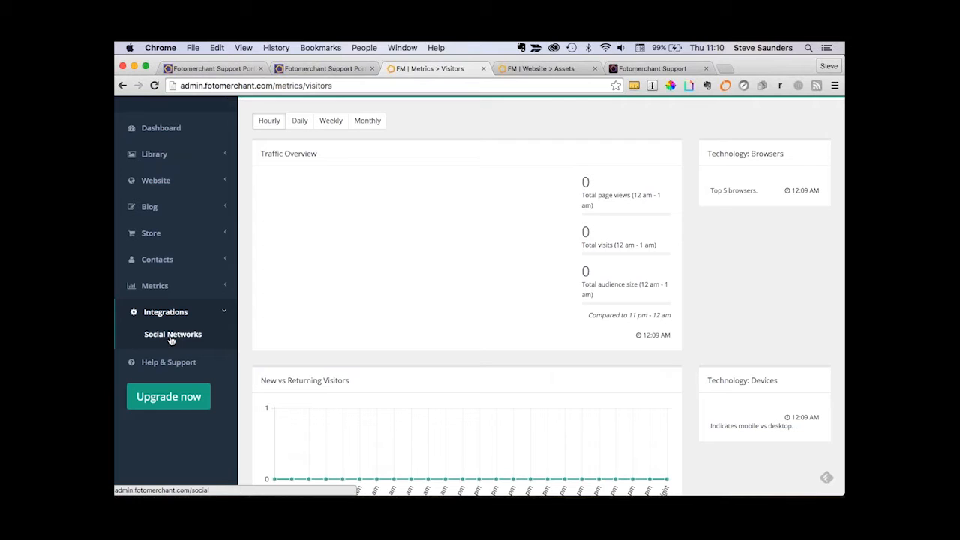
pyautogui.click(171, 337)
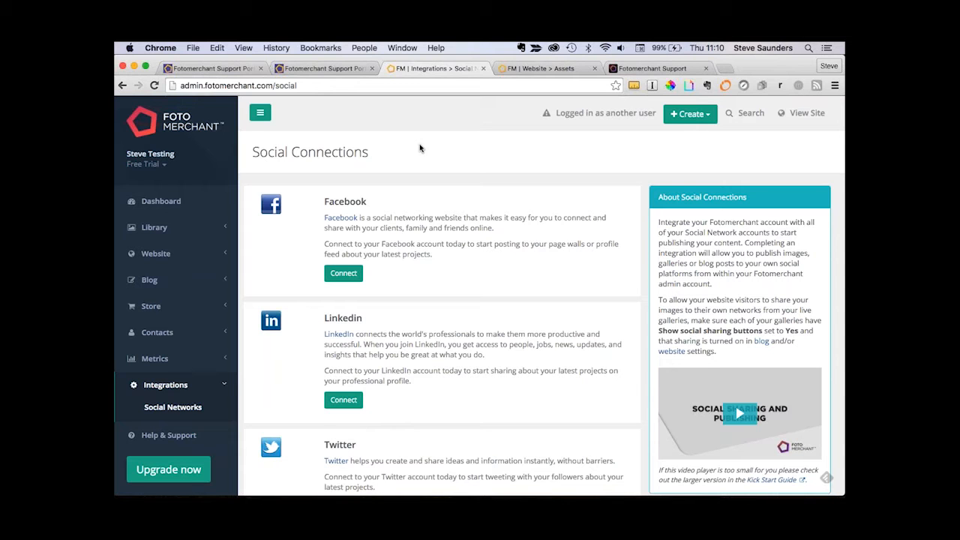
pyautogui.scroll(-10, 420, 145)
pyautogui.scroll(10, 420, 145)
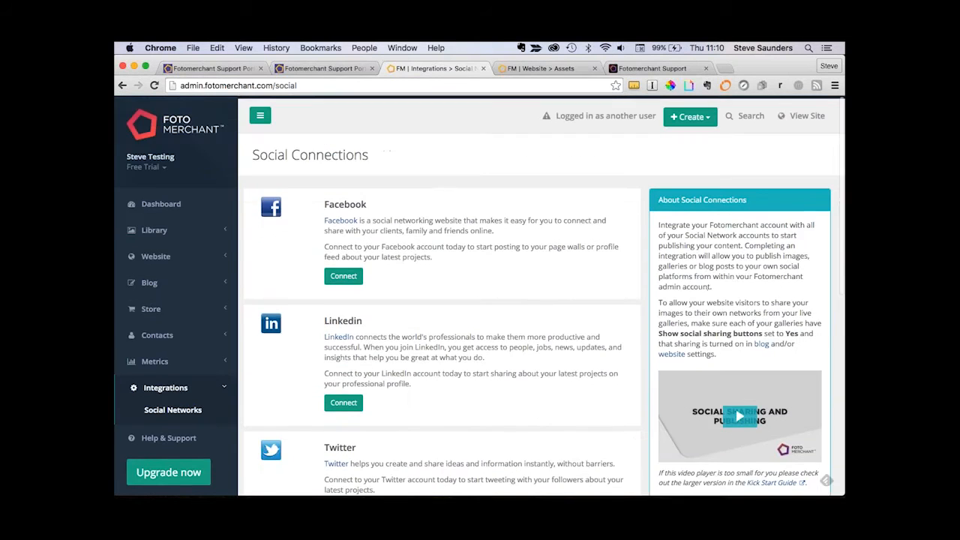
# Open the website settings, and check the support site's search field and Knowledge Base tutorials.
pyautogui.click(156, 254)
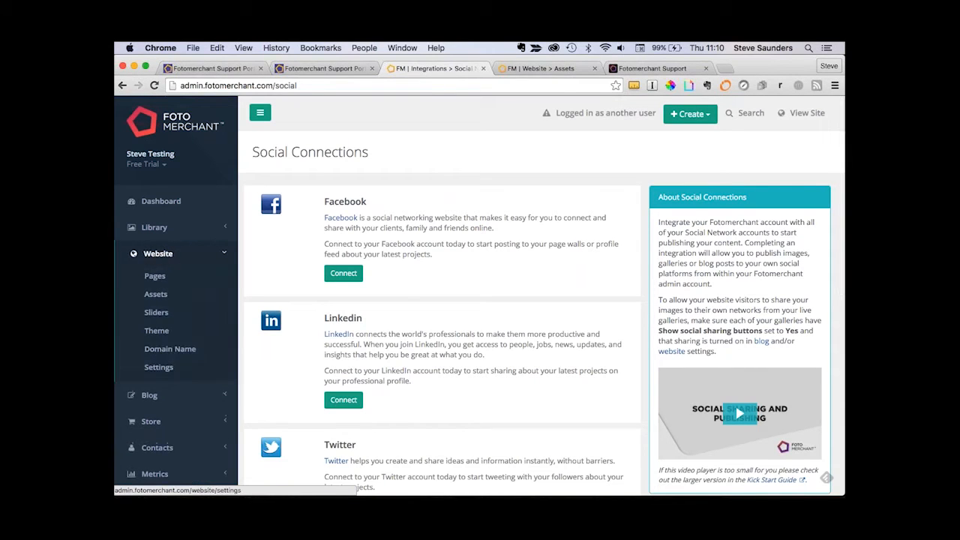
pyautogui.click(158, 367)
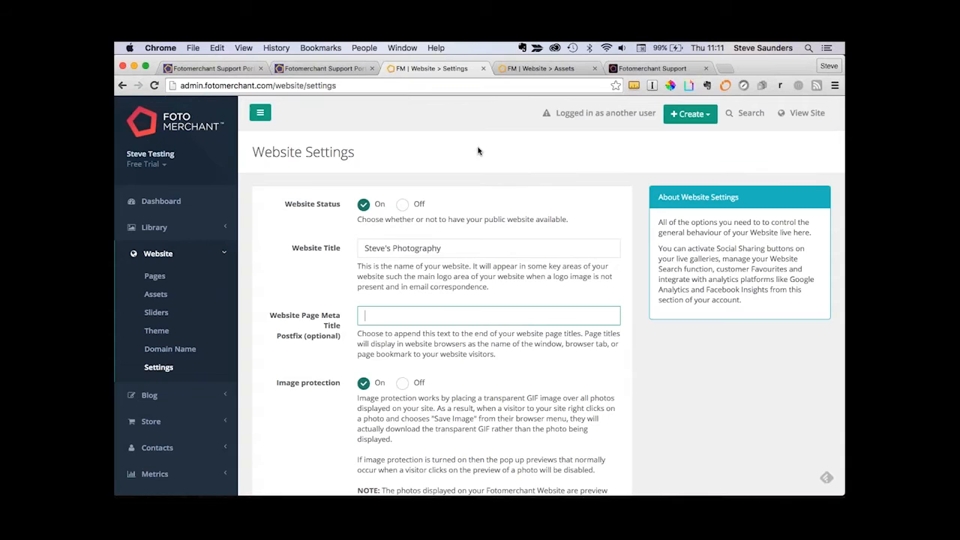
pyautogui.hotkey('ctrl', 'Tab')
pyautogui.hotkey('ctrl', 'Tab')
pyautogui.scroll(1, 374, 142)
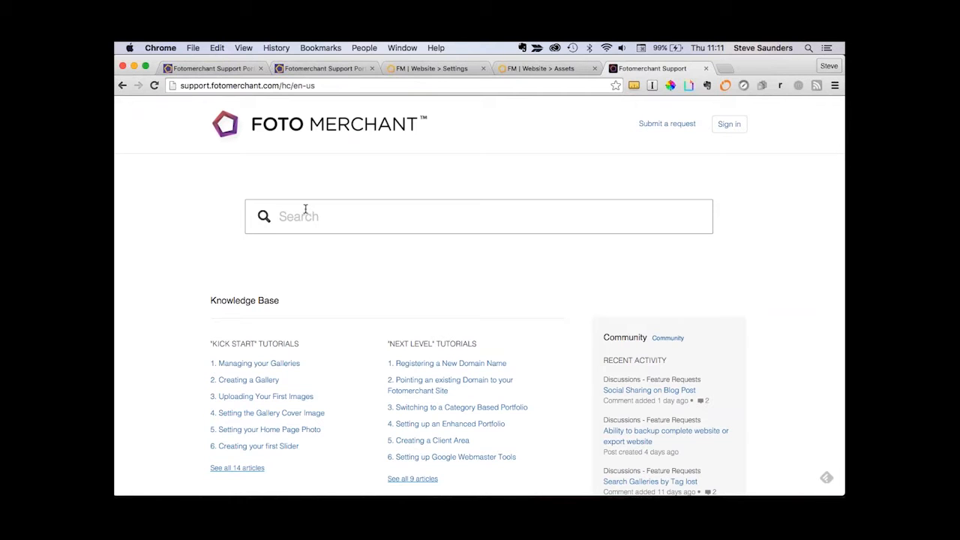
# Return to the admin site and open the library's galleries.
pyautogui.click(438, 68)
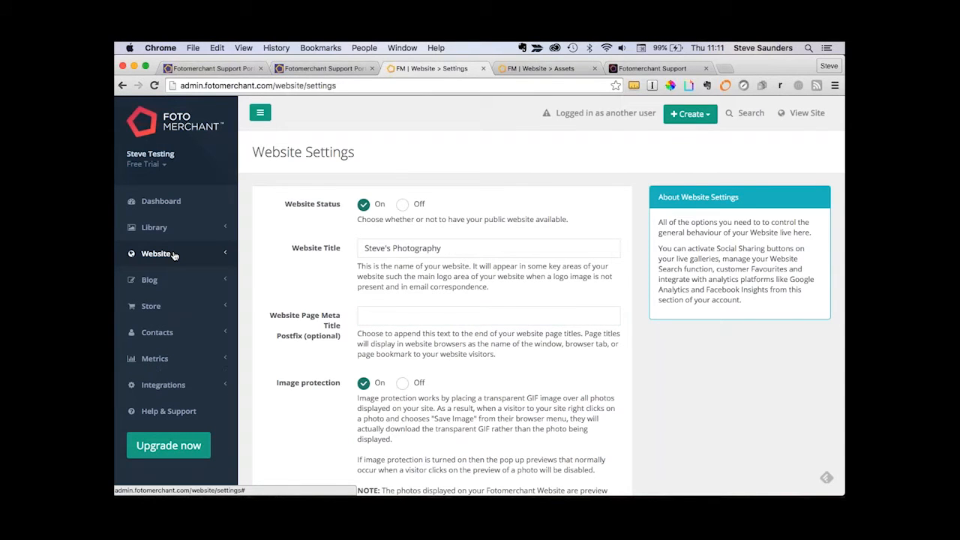
pyautogui.click(155, 227)
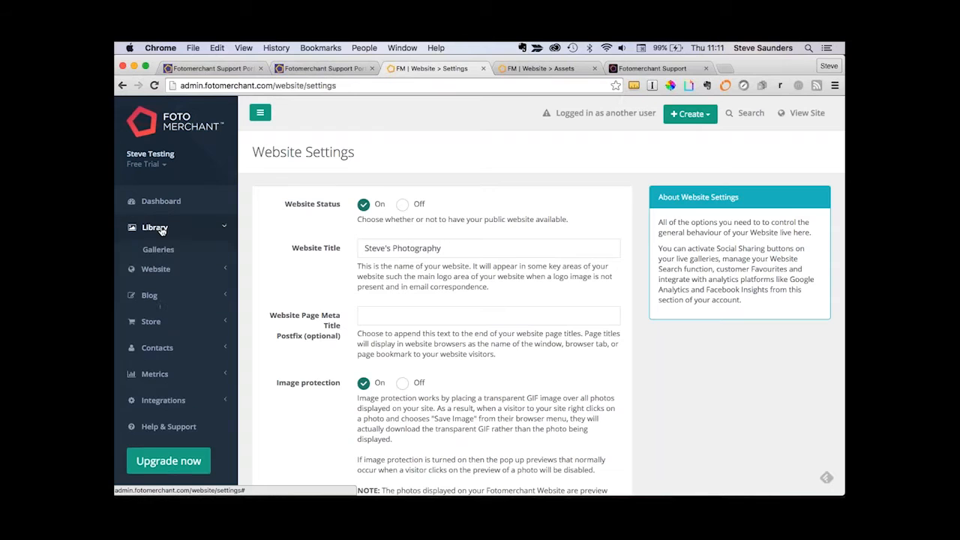
pyautogui.click(167, 253)
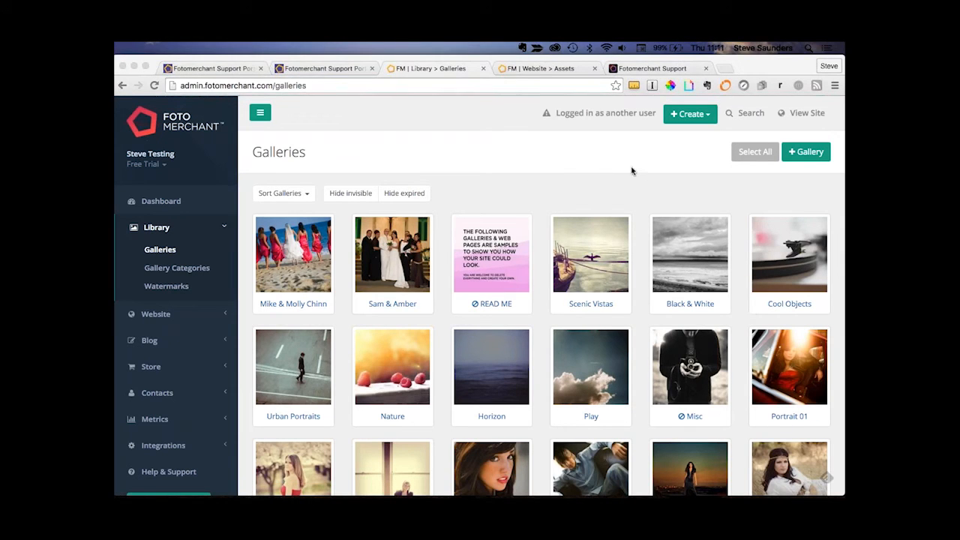
# Start a new gallery and title it "2016 Portfolio".
pyautogui.click(807, 153)
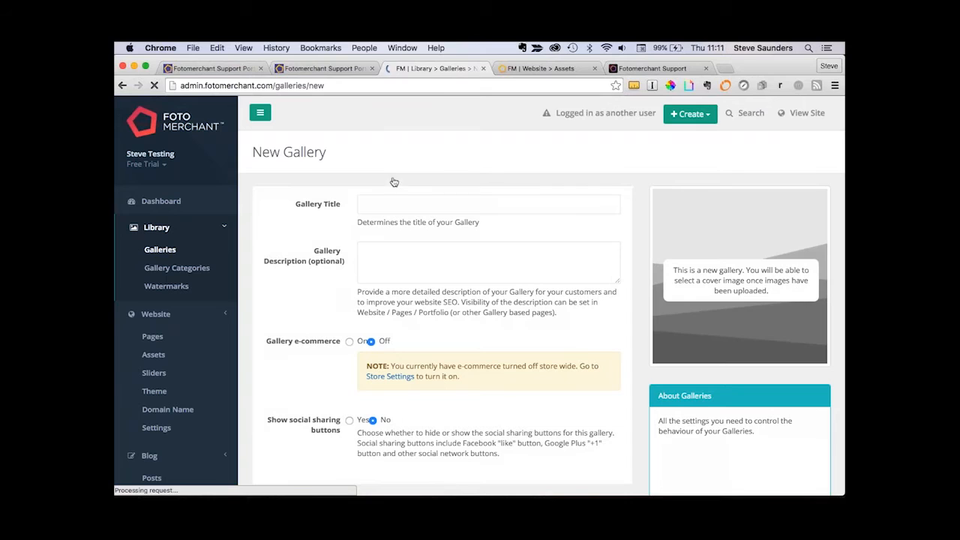
pyautogui.click(377, 201)
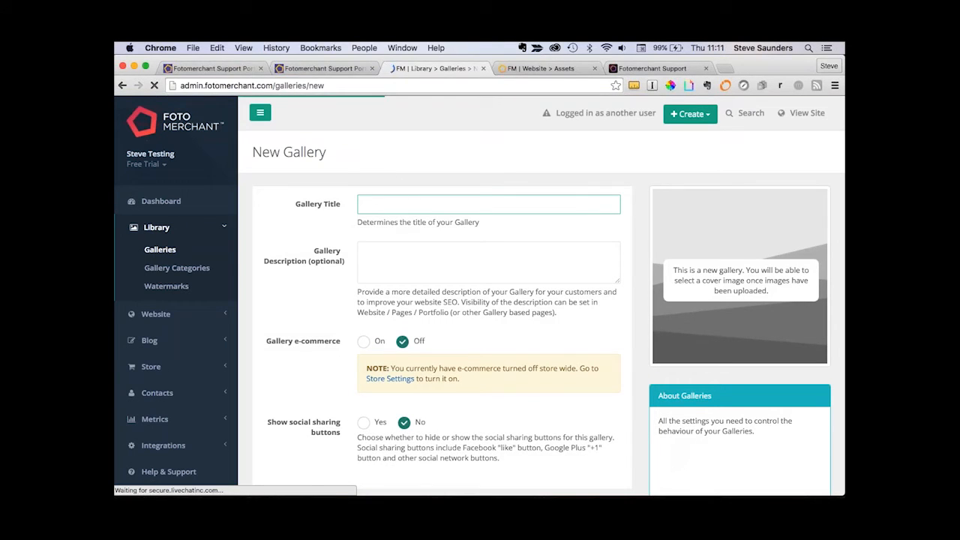
pyautogui.write('2016 ')
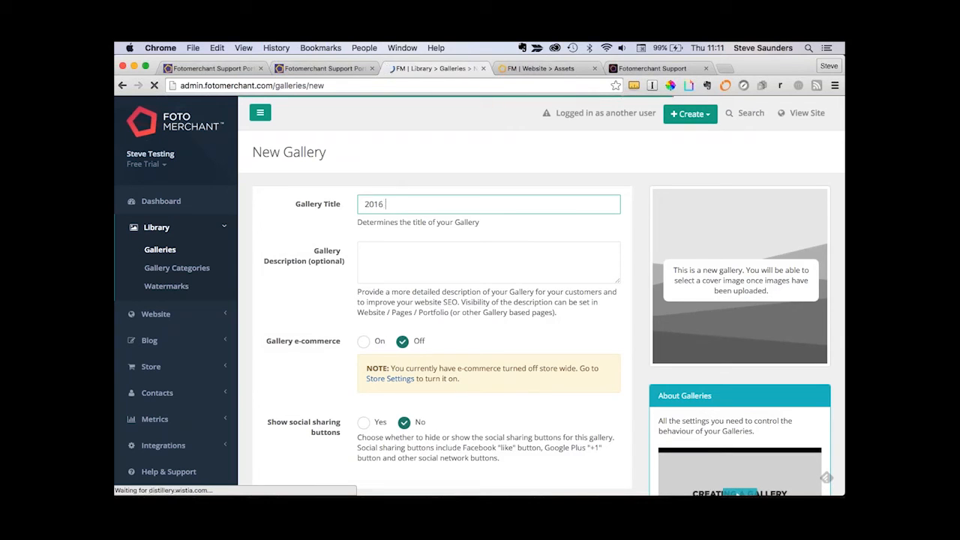
pyautogui.write('Portfolio')
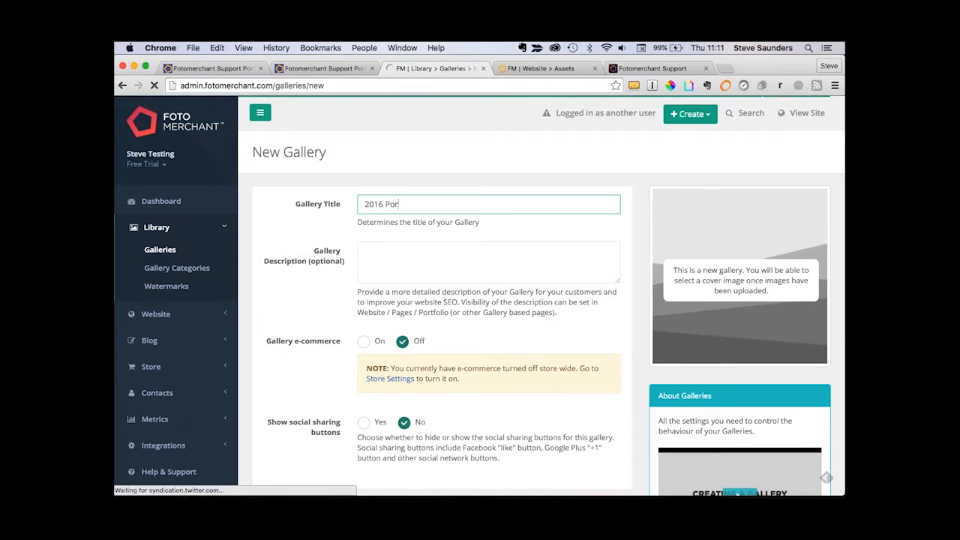
# Look over the new gallery's description, e-commerce and social sharing options.
pyautogui.click(376, 267)
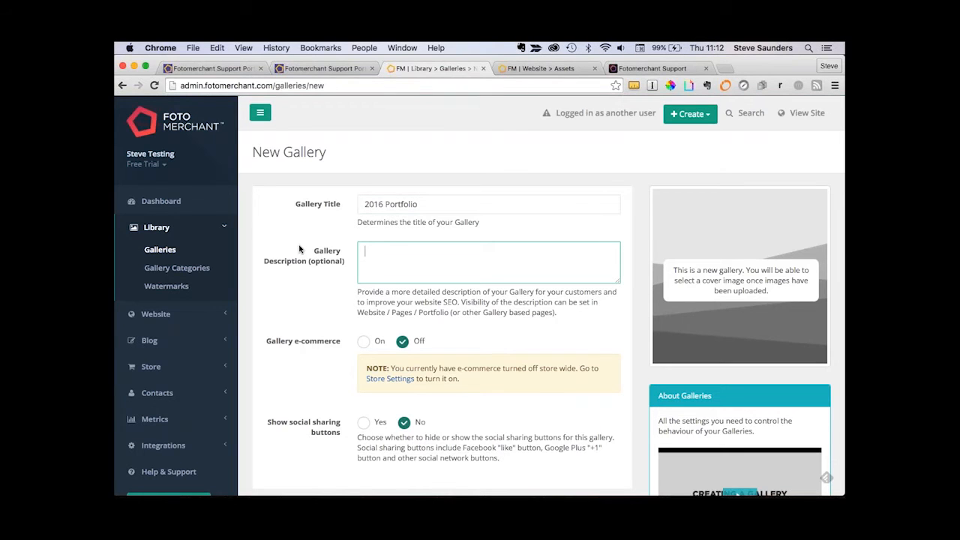
pyautogui.scroll(-3, 299, 249)
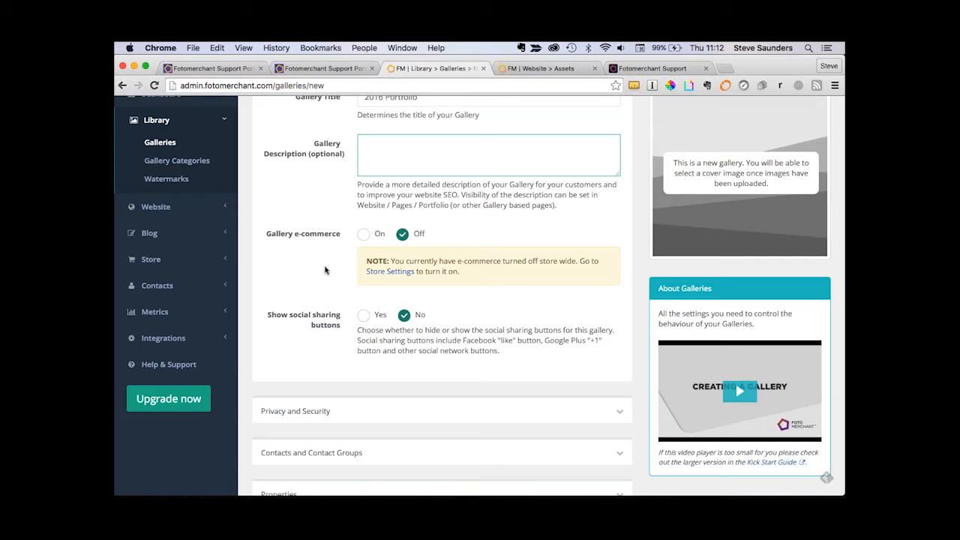
pyautogui.scroll(-2, 325, 270)
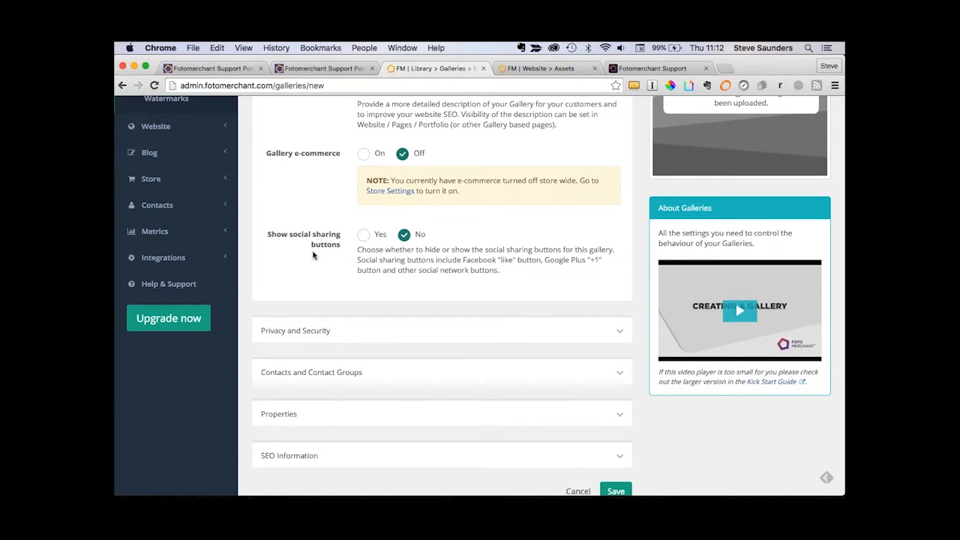
pyautogui.scroll(-1, 314, 255)
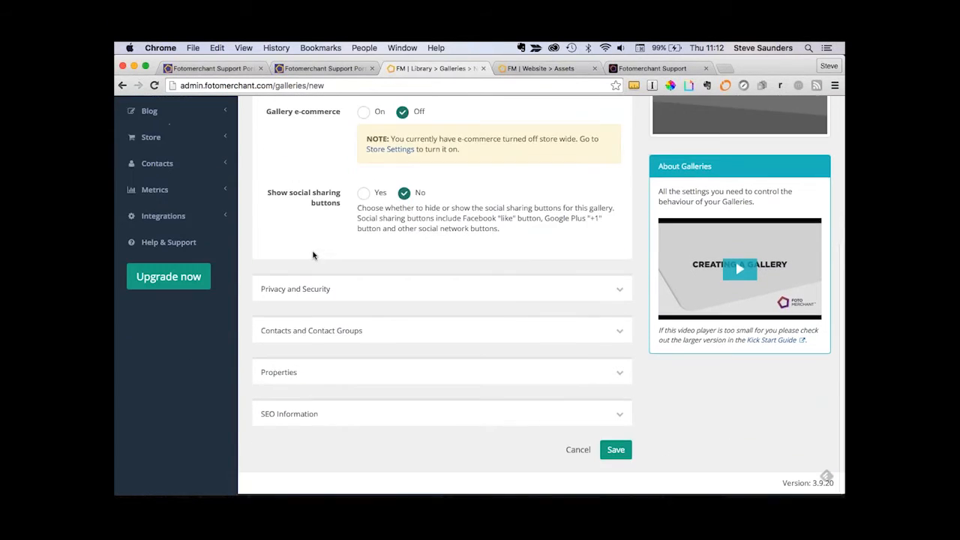
# Apply the Sample Watermark to the gallery in its privacy and security settings.
pyautogui.click(339, 295)
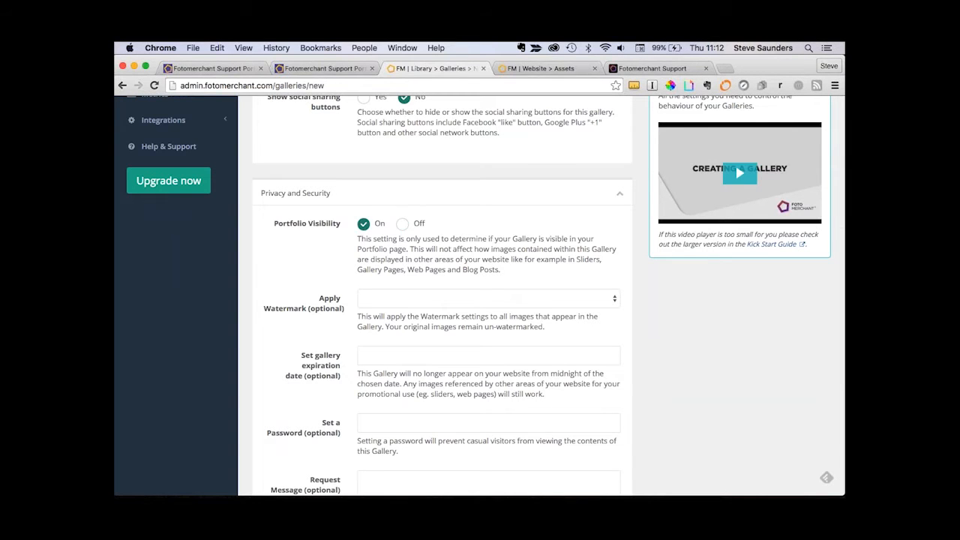
pyautogui.scroll(-3, 614, 184)
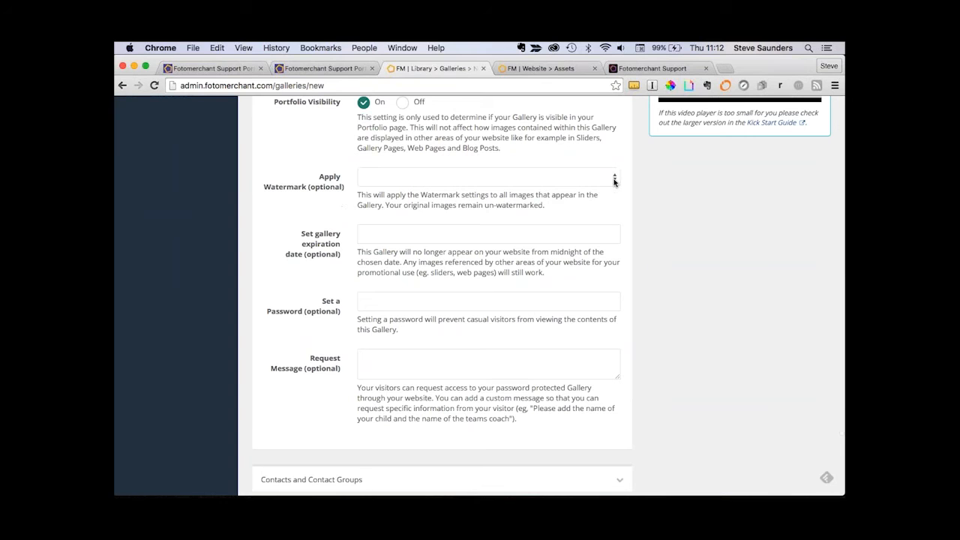
pyautogui.click(614, 181)
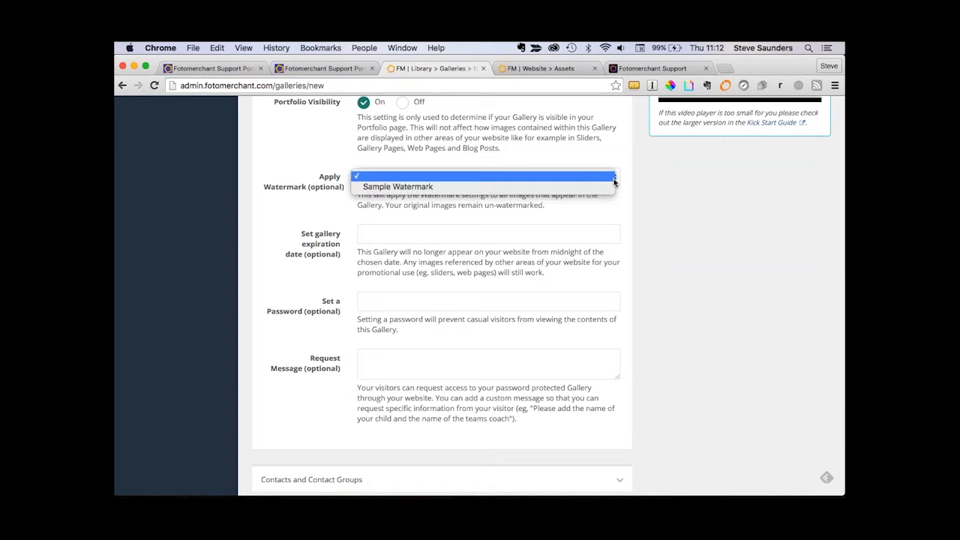
pyautogui.click(383, 188)
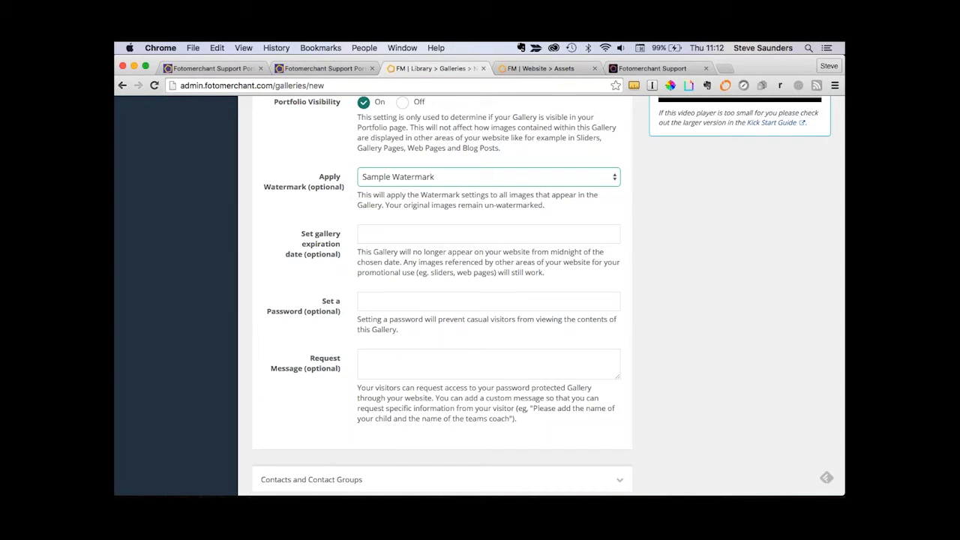
# Look over the gallery's optional expiration date, password and request message fields, leaving them blank.
pyautogui.click(382, 236)
pyautogui.click(305, 267)
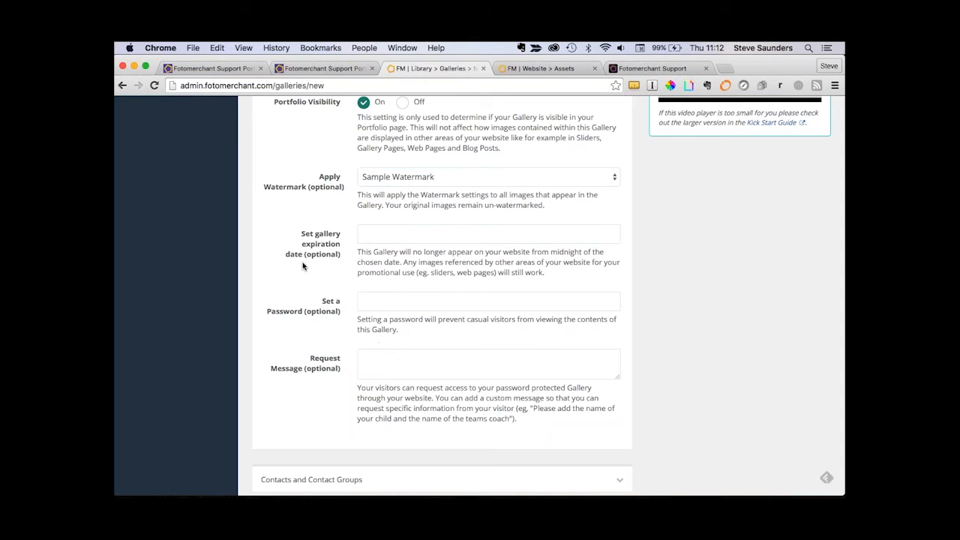
pyautogui.click(370, 300)
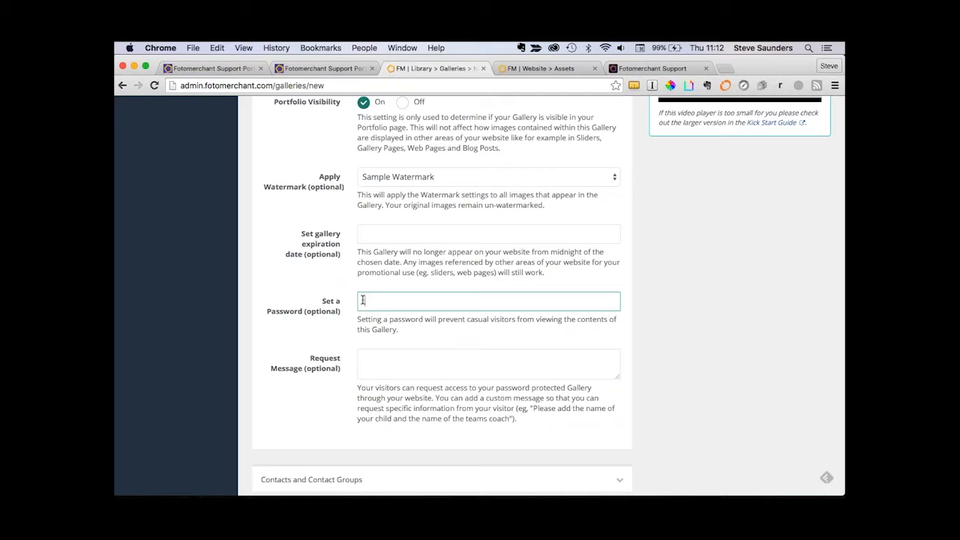
pyautogui.scroll(-1, 294, 295)
pyautogui.scroll(-3, 294, 295)
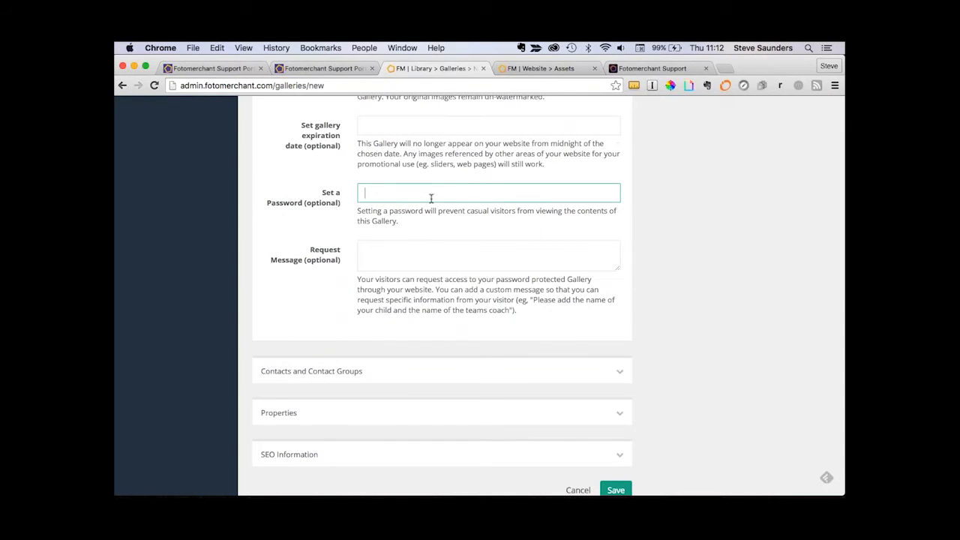
pyautogui.click(402, 252)
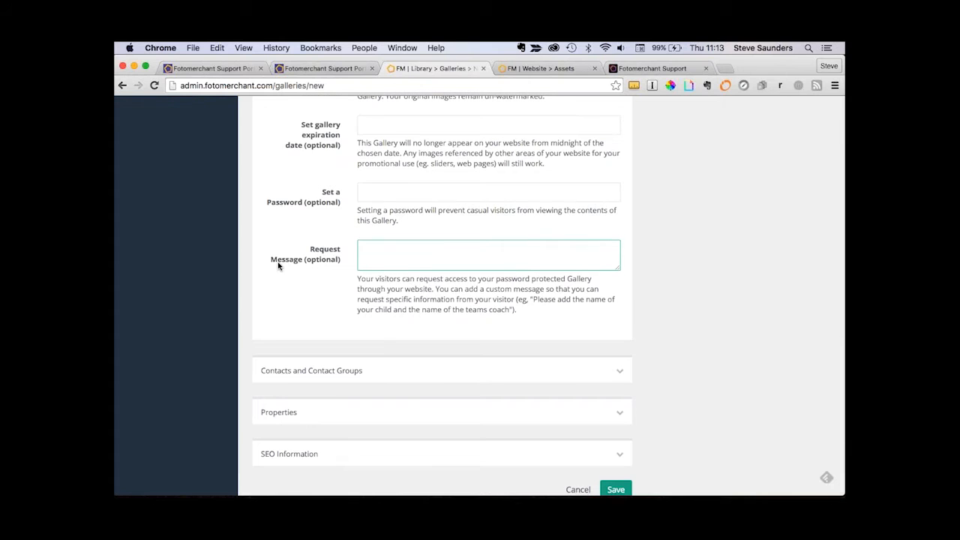
pyautogui.scroll(-1, 322, 262)
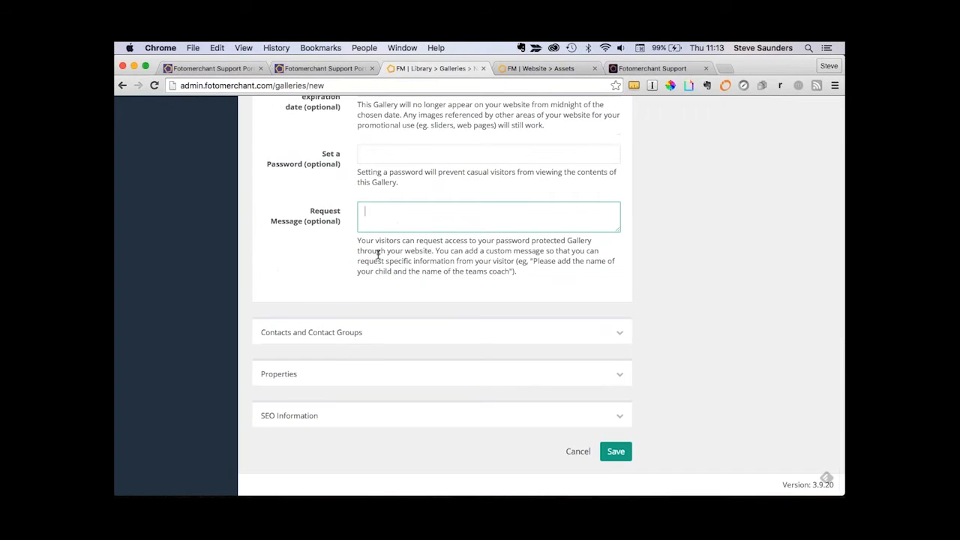
# Look over the gallery's contact access options and its permalink, category and event date properties, without assigning a category.
pyautogui.click(330, 332)
pyautogui.scroll(-2, 309, 274)
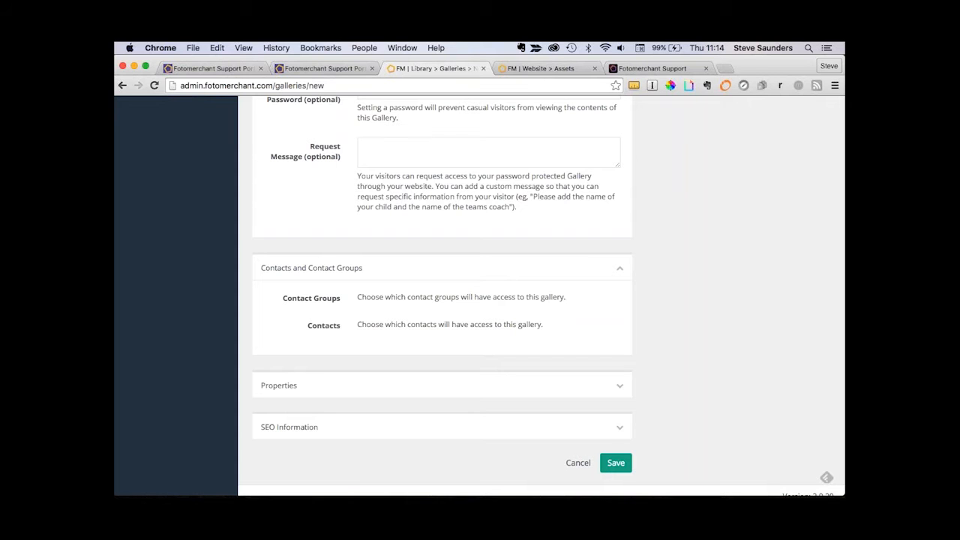
pyautogui.click(316, 387)
pyautogui.scroll(-3, 315, 388)
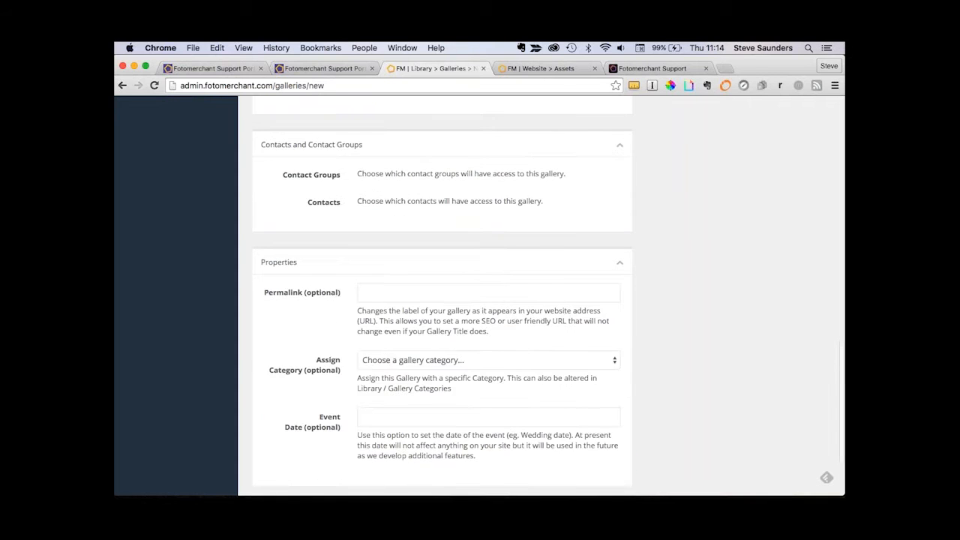
pyautogui.scroll(-2, 442, 300)
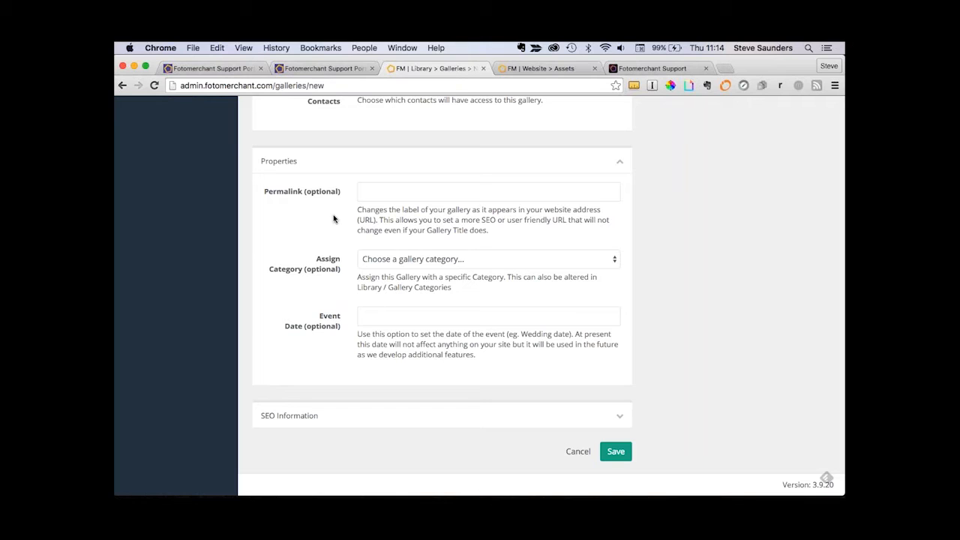
pyautogui.click(390, 190)
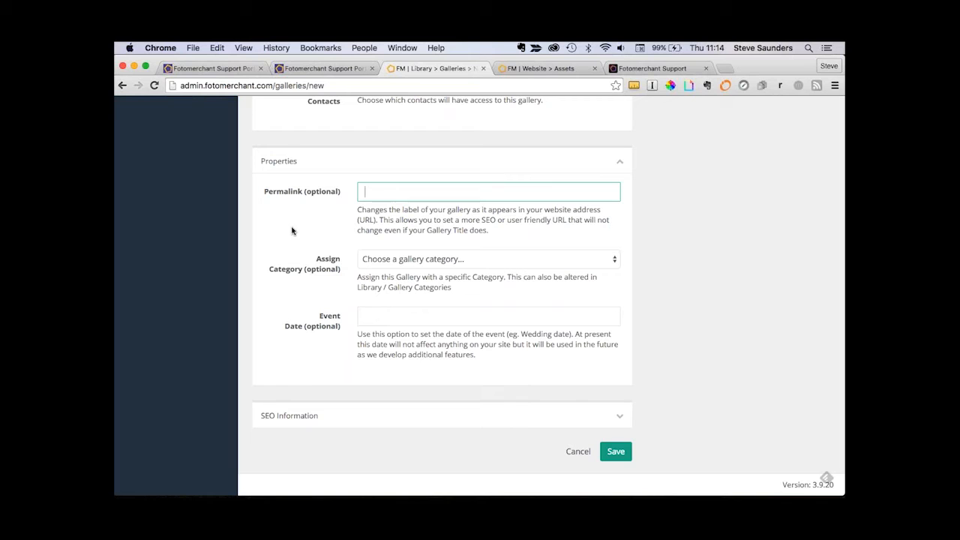
pyautogui.click(612, 260)
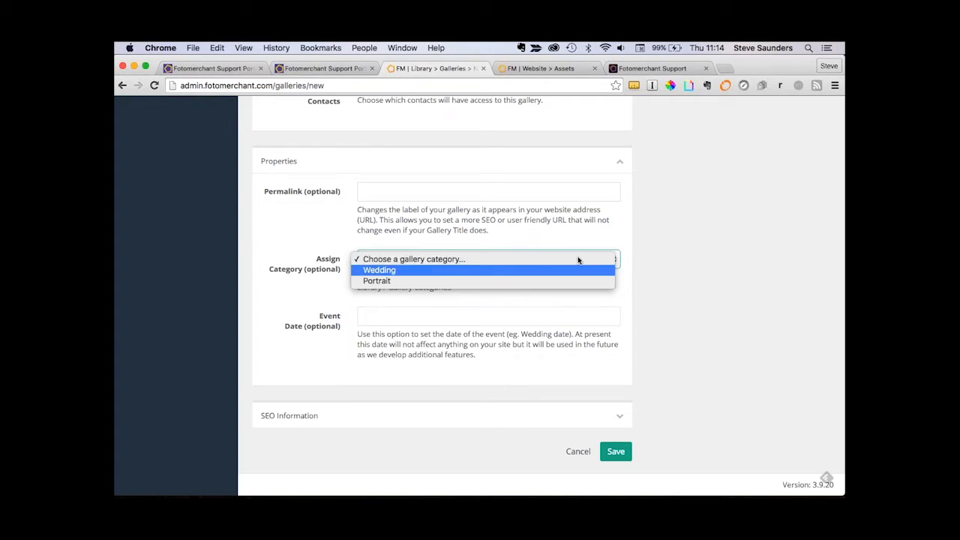
pyautogui.click(646, 247)
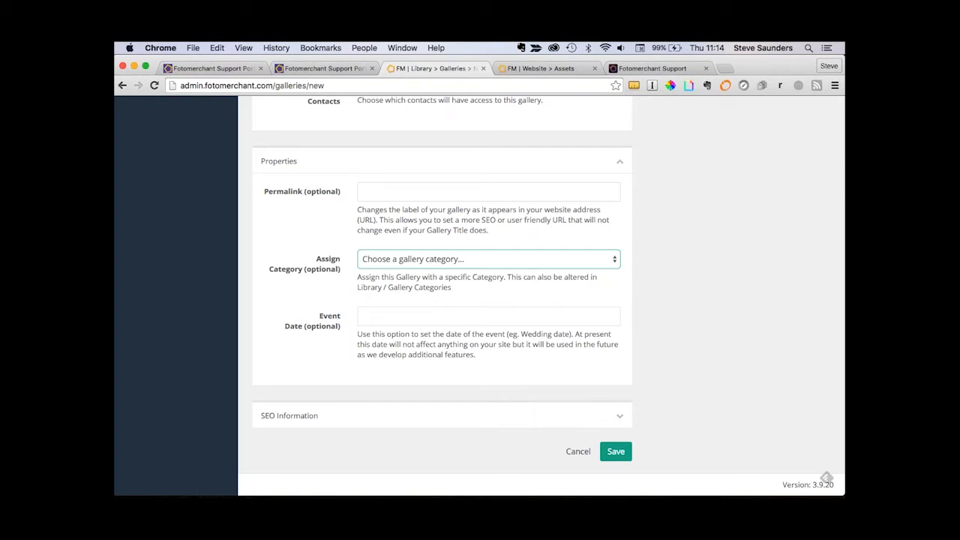
# Look over the gallery's event date option and its SEO meta title, description and keywords fields, leaving them blank.
pyautogui.click(488, 316)
pyautogui.click(671, 315)
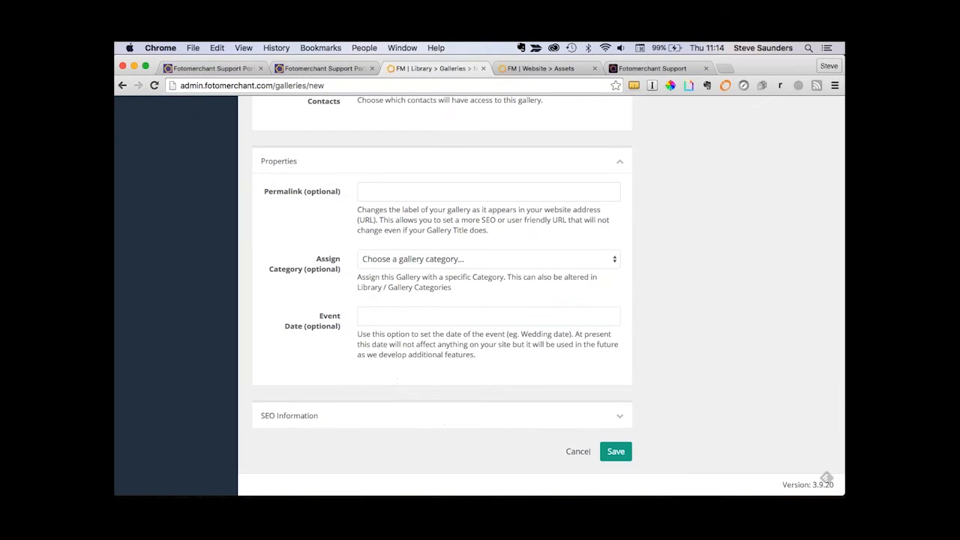
pyautogui.click(334, 417)
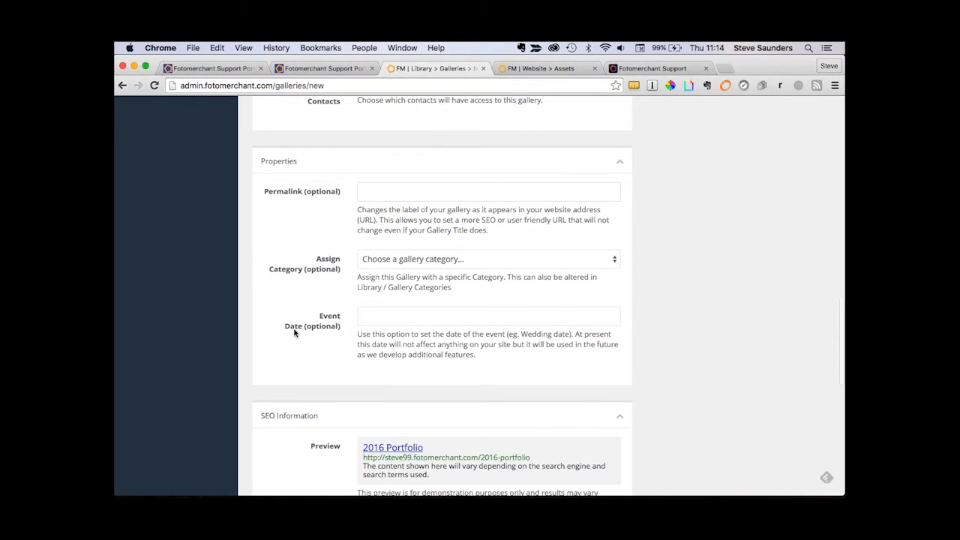
pyautogui.scroll(-3, 294, 333)
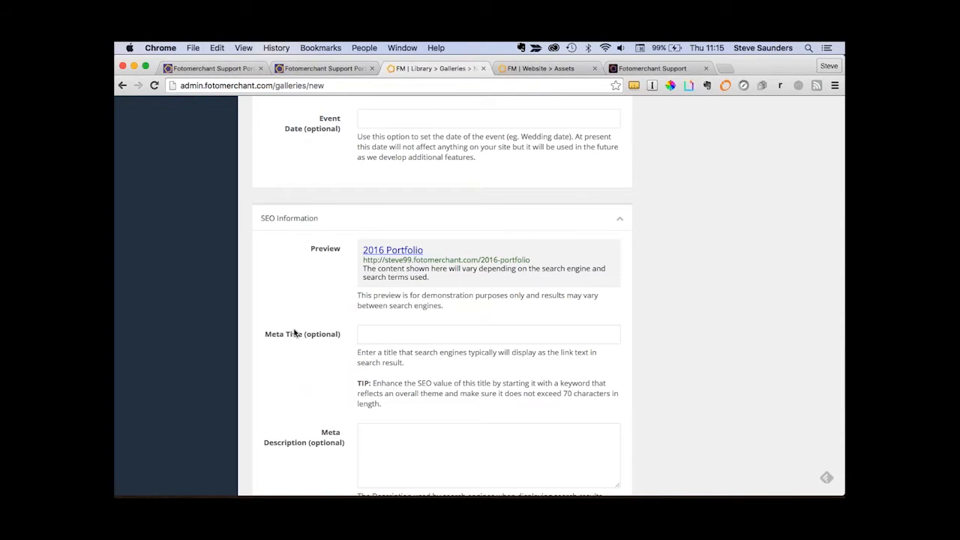
pyautogui.scroll(-1, 293, 333)
pyautogui.scroll(-4, 294, 334)
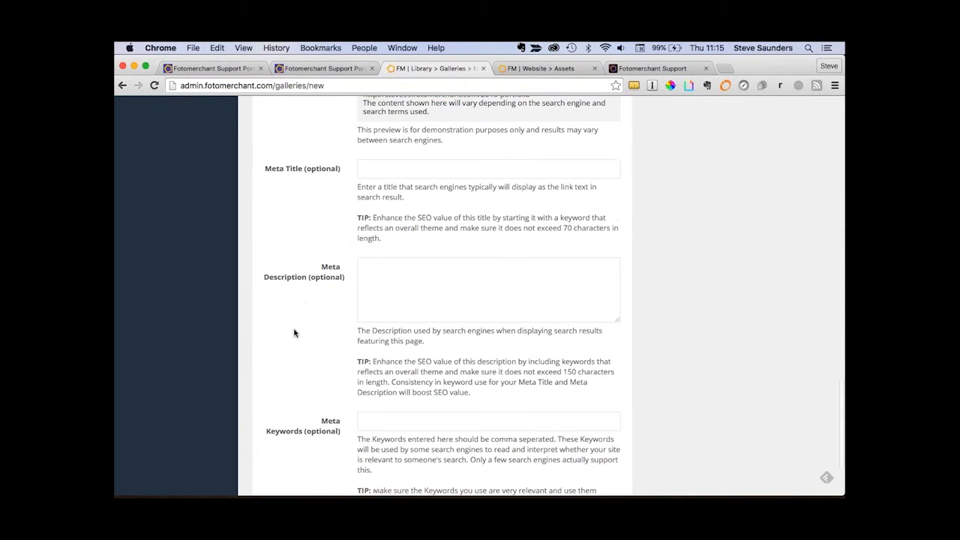
pyautogui.scroll(1, 294, 333)
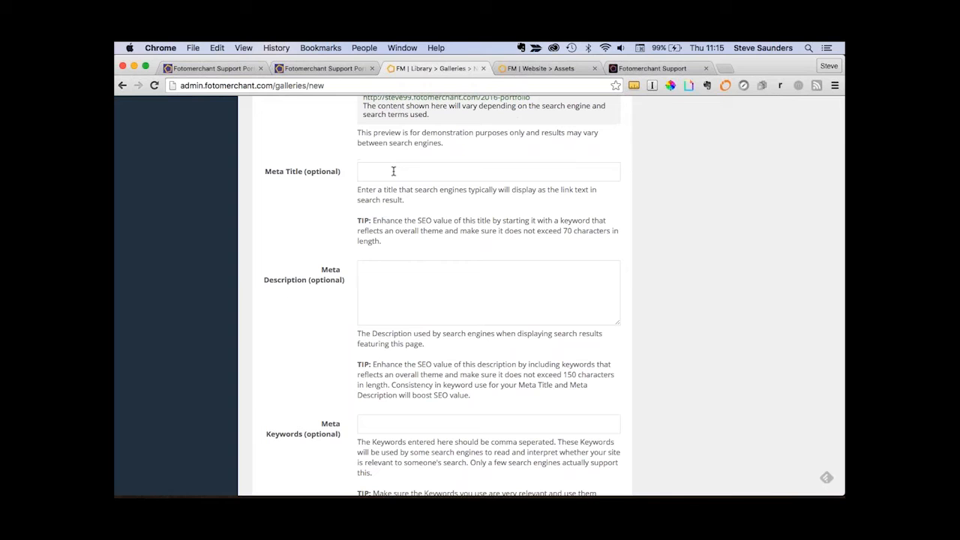
pyautogui.click(396, 289)
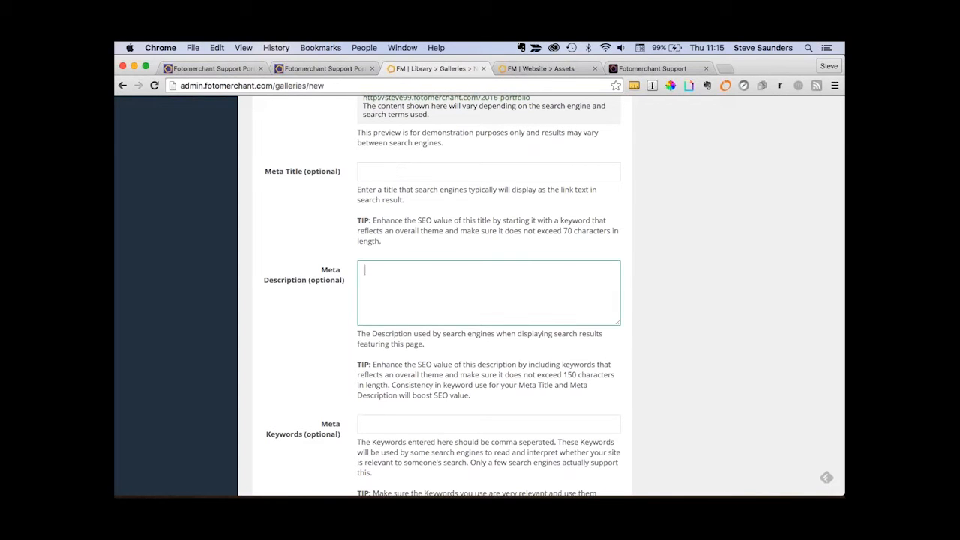
pyautogui.scroll(-3, 315, 302)
pyautogui.click(397, 319)
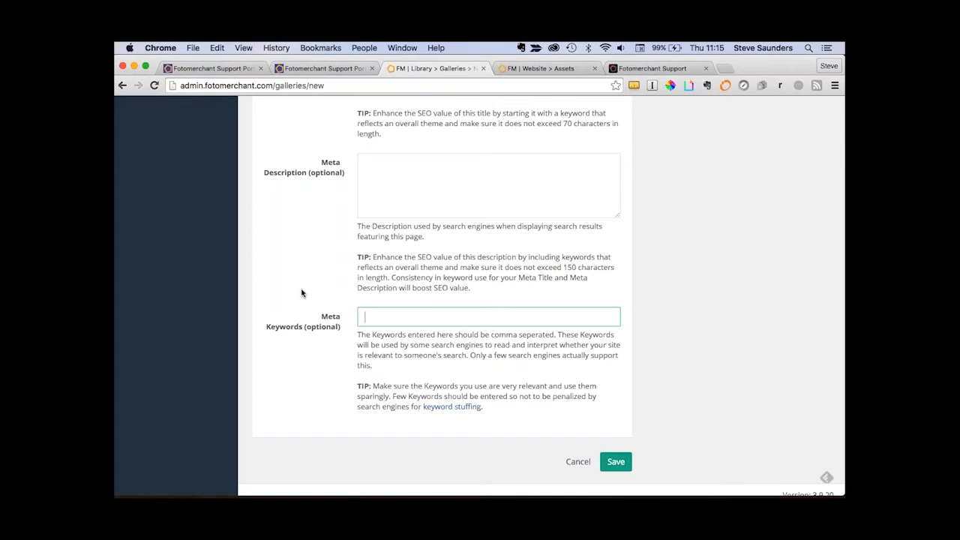
# Save the new 2016 Portfolio gallery with the settings chosen in its form.
pyautogui.scroll(10, 302, 292)
pyautogui.scroll(-10, 302, 291)
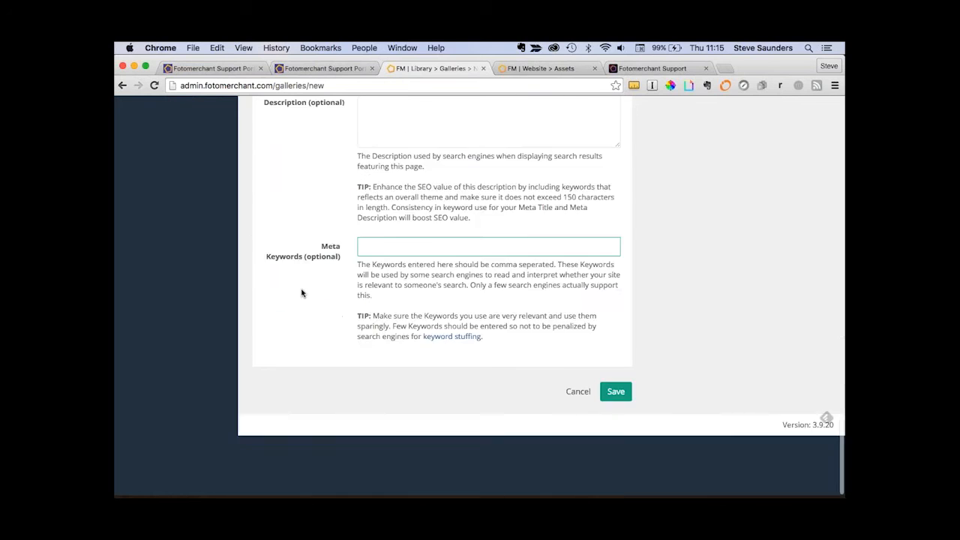
pyautogui.click(621, 451)
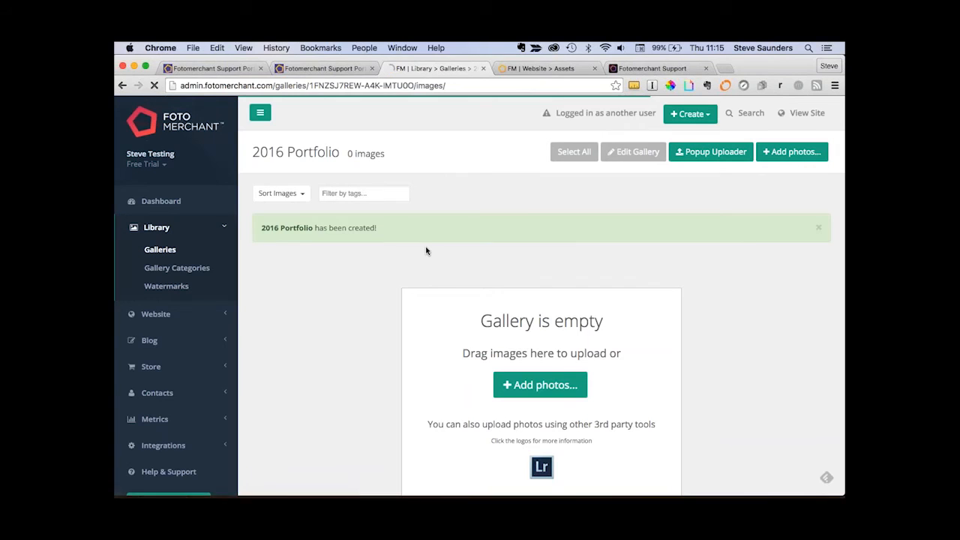
# Upload the eight photos from barcelona-traffic.jpg through sample-seniors-x900-06.jpg in the TestImages Upload folder to the gallery.
pyautogui.scroll(-1, 426, 251)
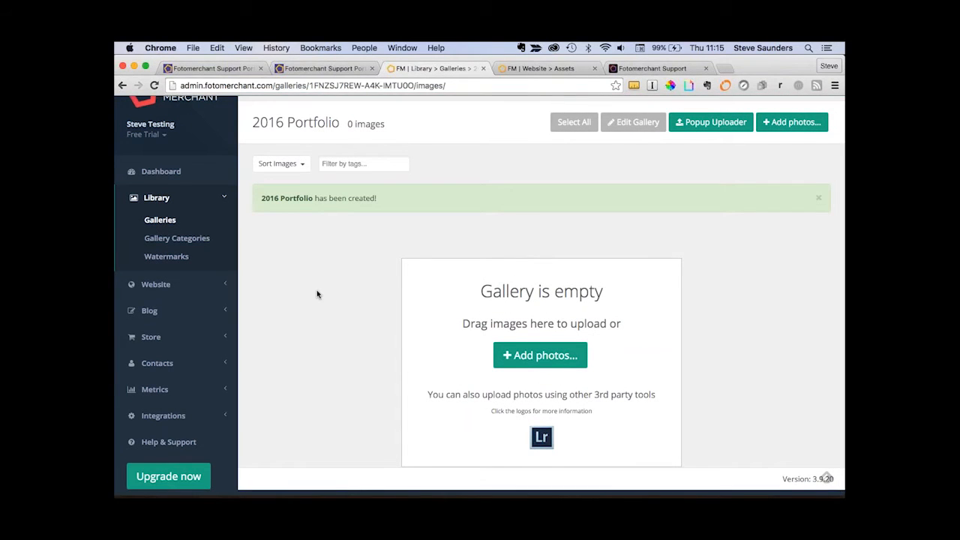
pyautogui.scroll(-1, 316, 290)
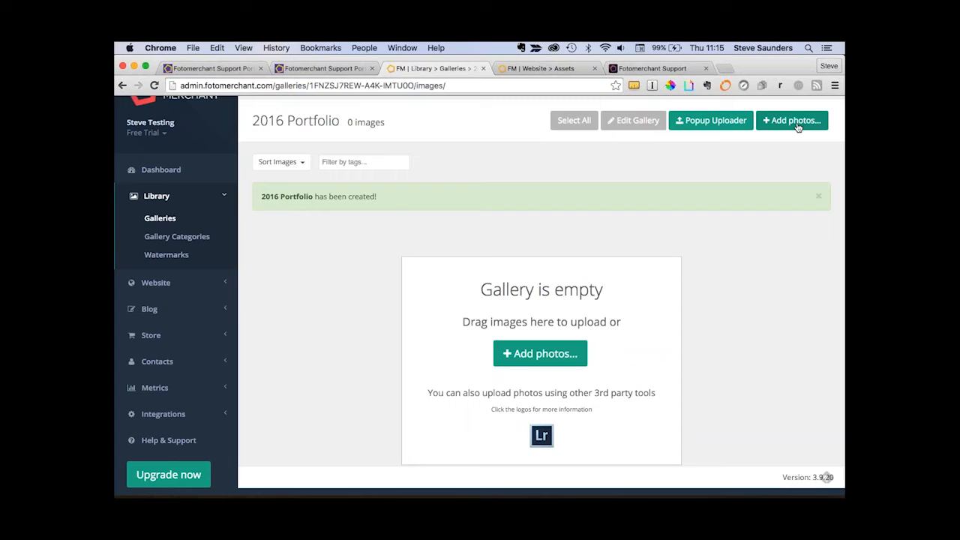
pyautogui.click(540, 355)
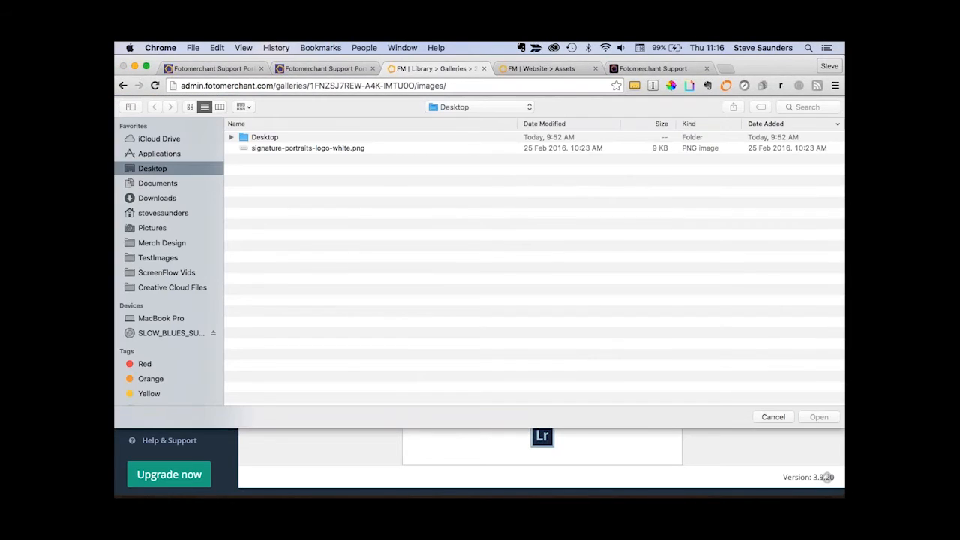
pyautogui.click(166, 258)
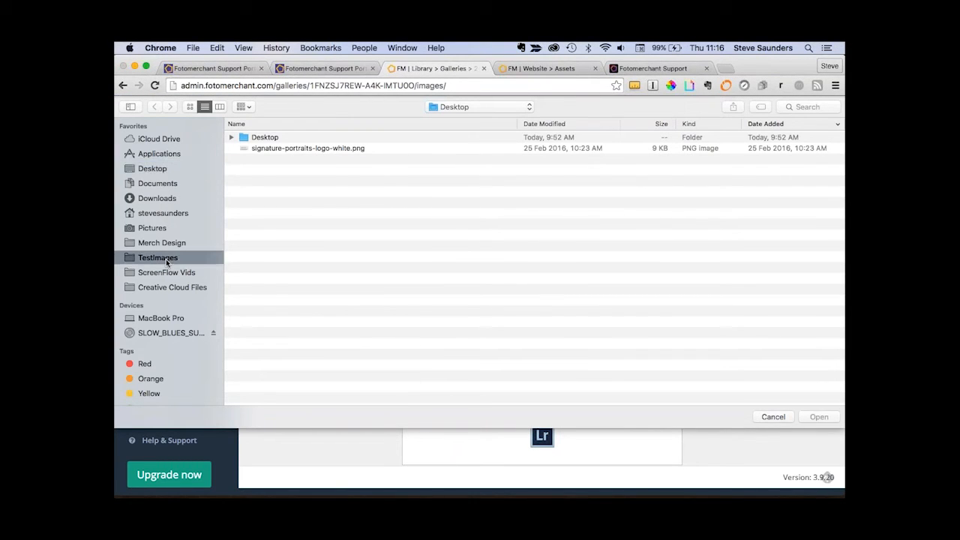
pyautogui.click(298, 160)
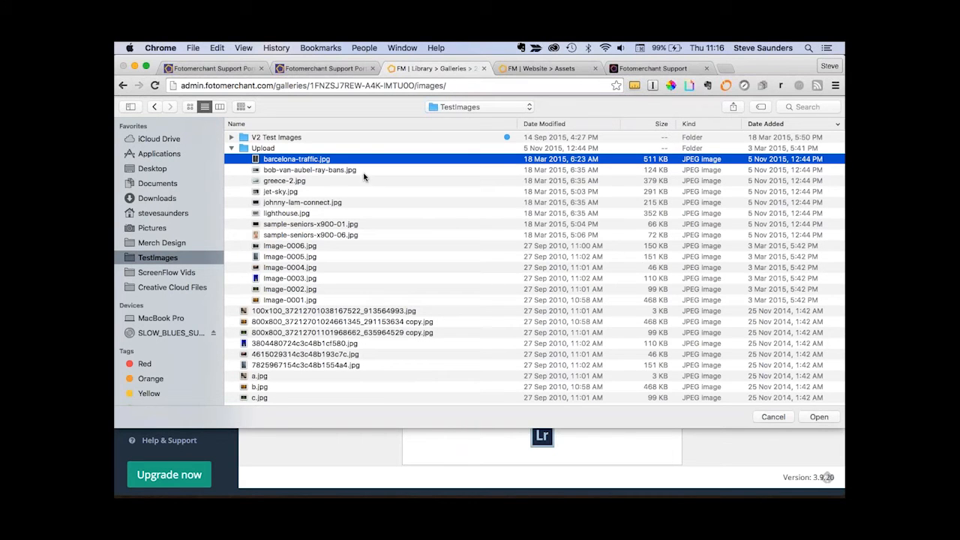
pyautogui.keyDown('shift'); pyautogui.click(274, 235); pyautogui.keyUp('shift')
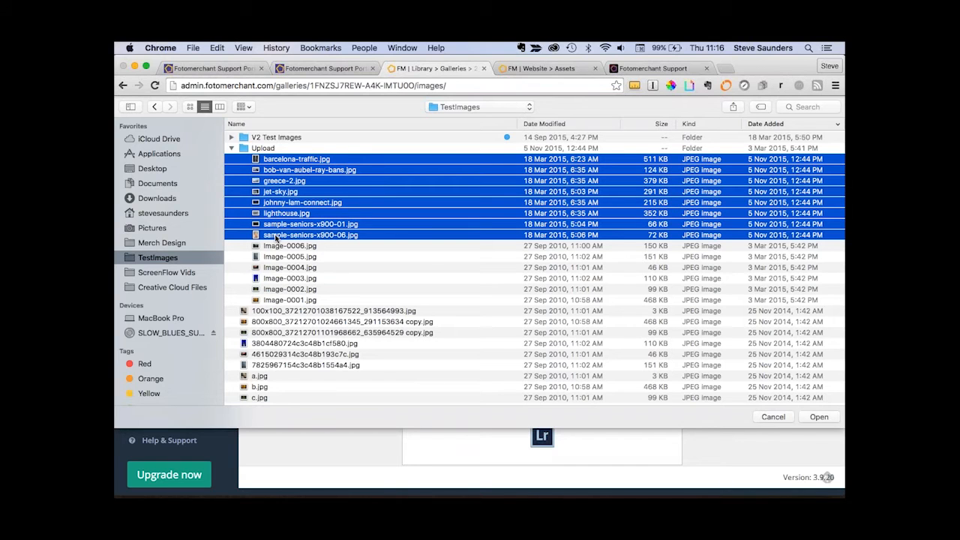
pyautogui.press('Return')
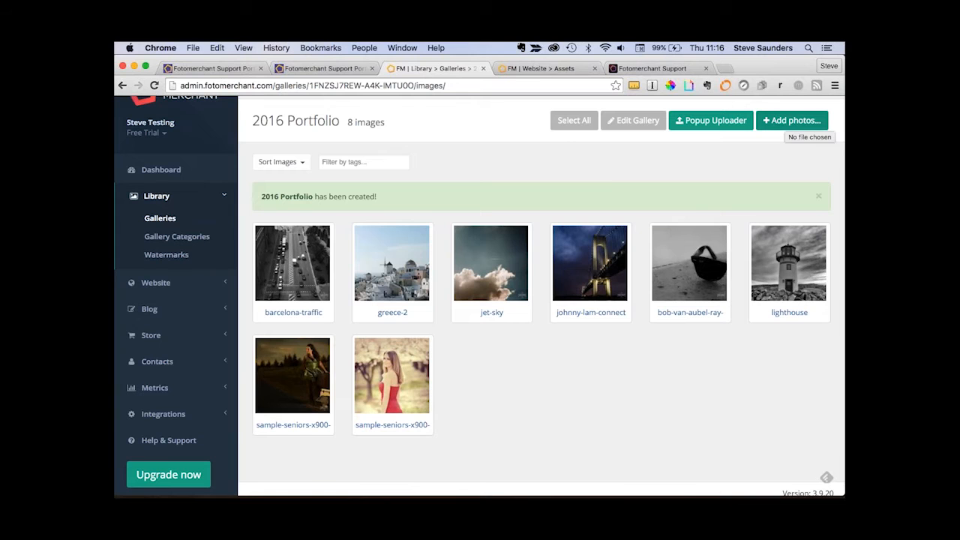
# Switch to Finder and open the V2 Test Images folder inside TestImages in a new window over the gallery page.
pyautogui.press('super+Tab')
pyautogui.press('super+Tab')
pyautogui.press('super+Tab')
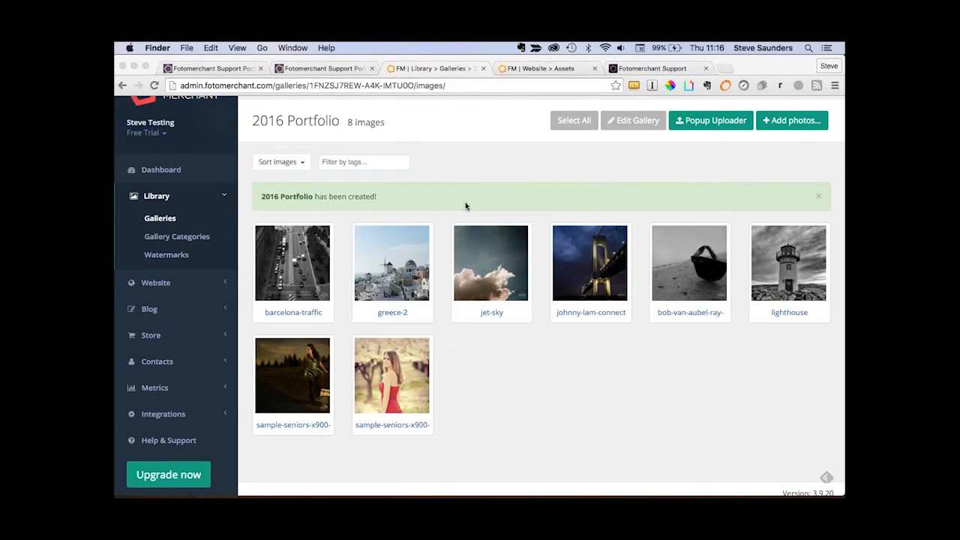
pyautogui.press('super+n')
pyautogui.moveTo(297, 115); pyautogui.dragTo(244, 115)
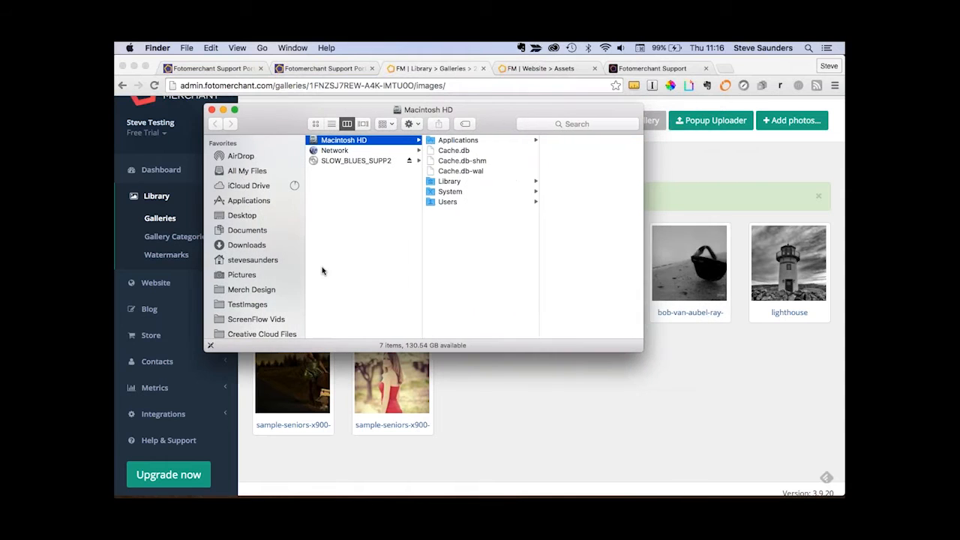
pyautogui.click(243, 305)
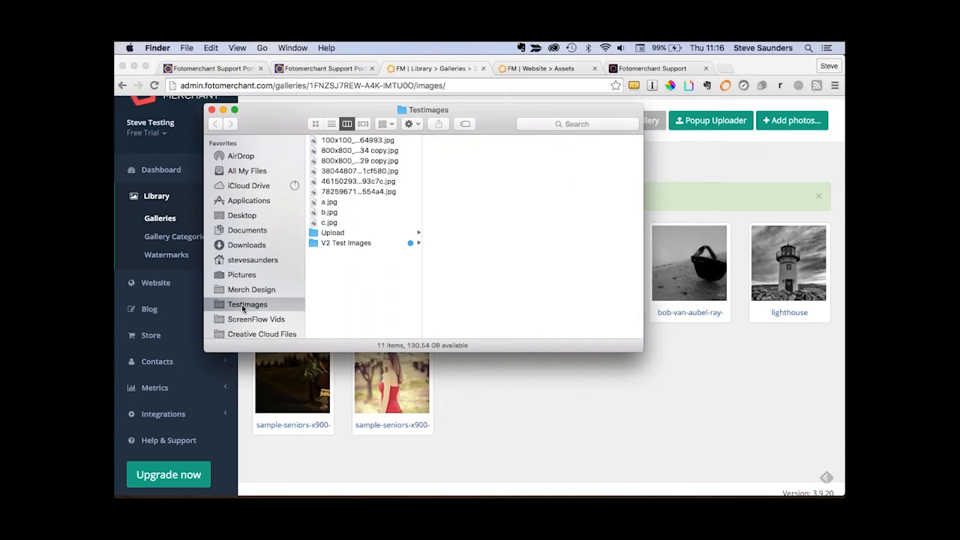
pyautogui.click(319, 234)
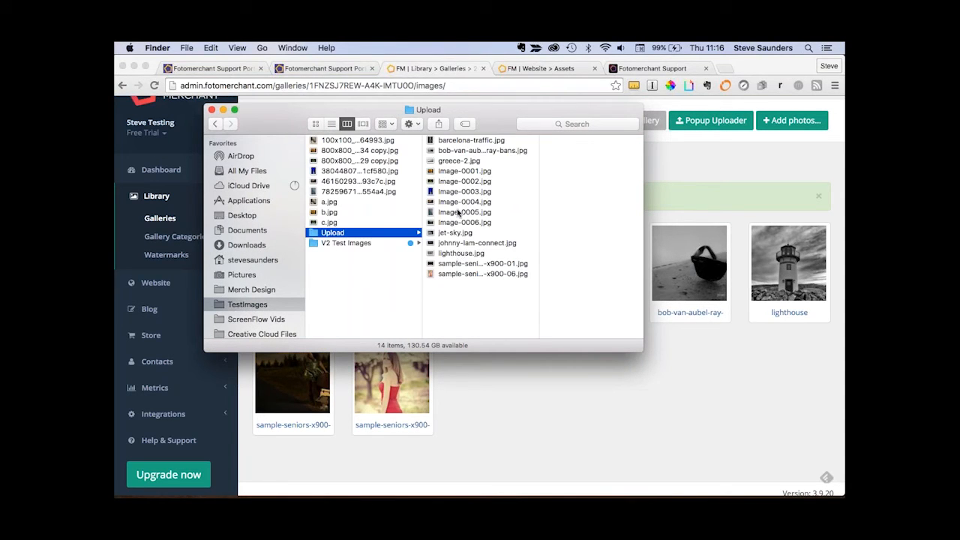
pyautogui.click(328, 244)
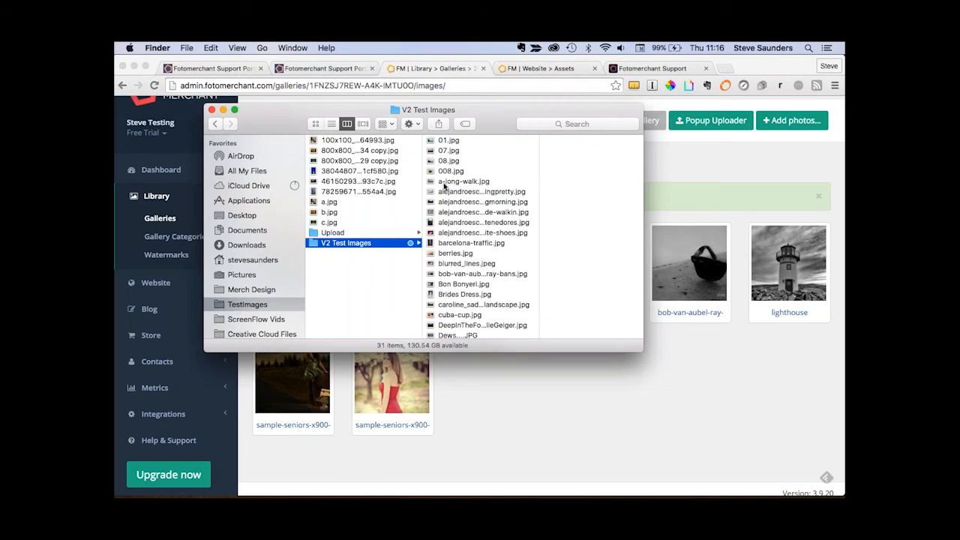
# Add five consecutive photos, starting with a-long-walk.jpg, from the V2 Test Images folder to the 2016 Portfolio gallery.
pyautogui.click(442, 192)
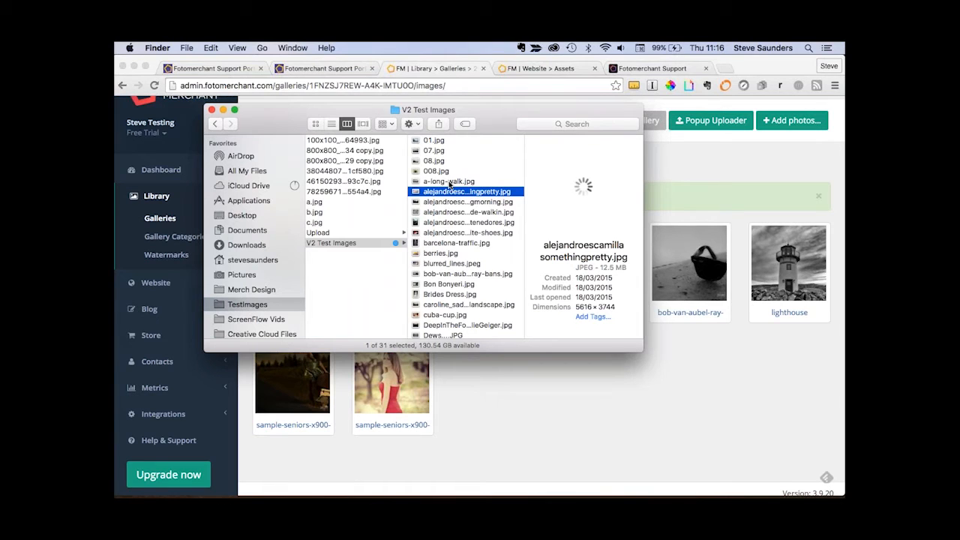
pyautogui.click(448, 181)
pyautogui.keyDown('shift'); pyautogui.click(415, 222); pyautogui.keyUp('shift')
pyautogui.moveTo(415, 223); pyautogui.dragTo(513, 426)
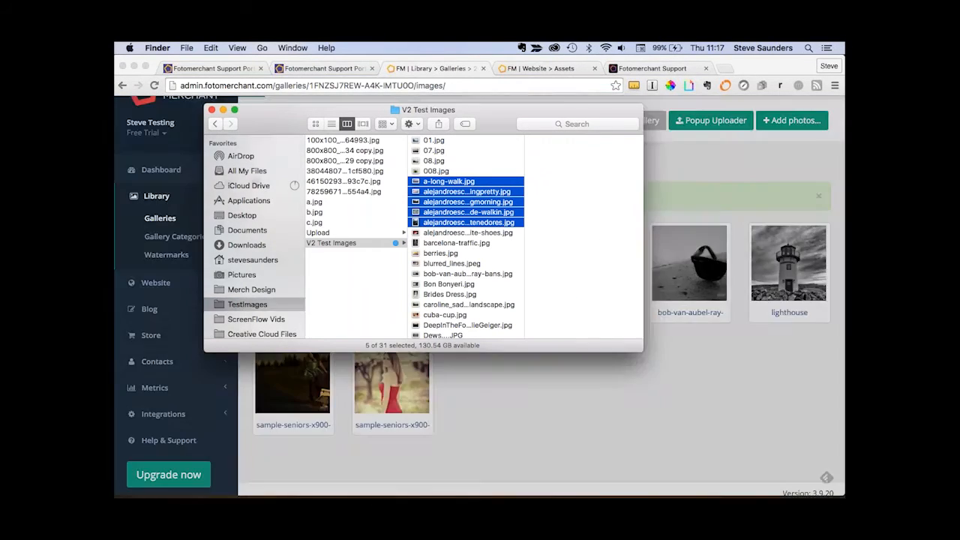
pyautogui.click(513, 426)
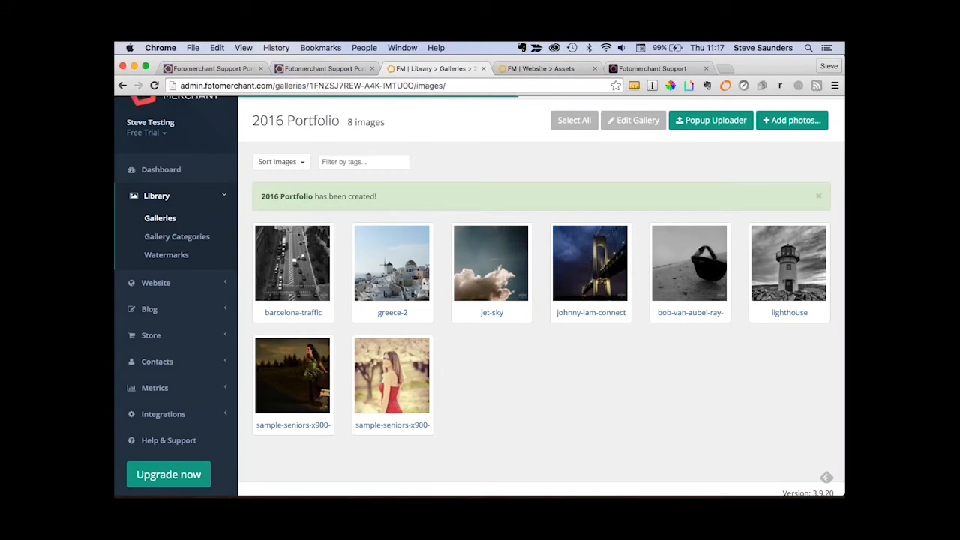
# View the live website, look over its Portfolio page and open the 2016 Portfolio gallery there.
pyautogui.scroll(-1, 514, 425)
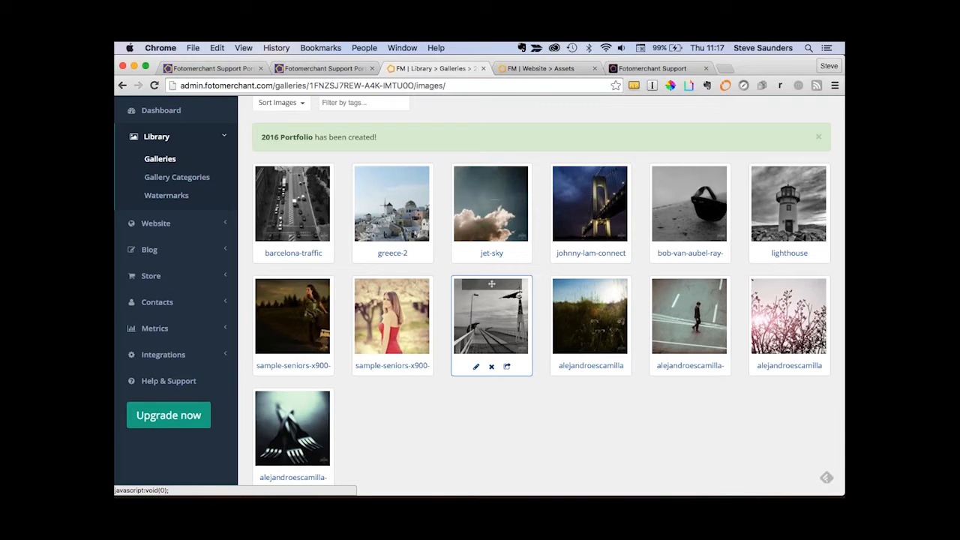
pyautogui.scroll(1, 491, 283)
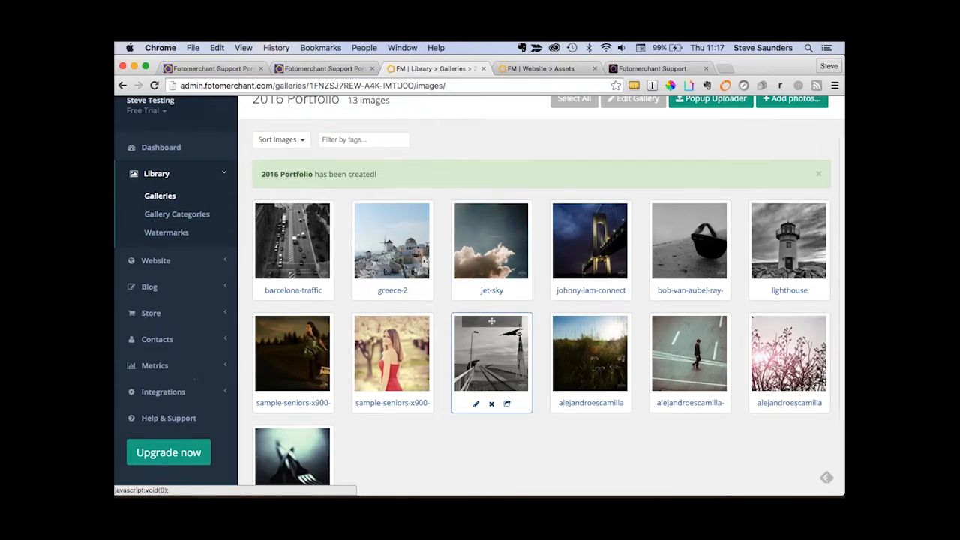
pyautogui.scroll(2, 549, 150)
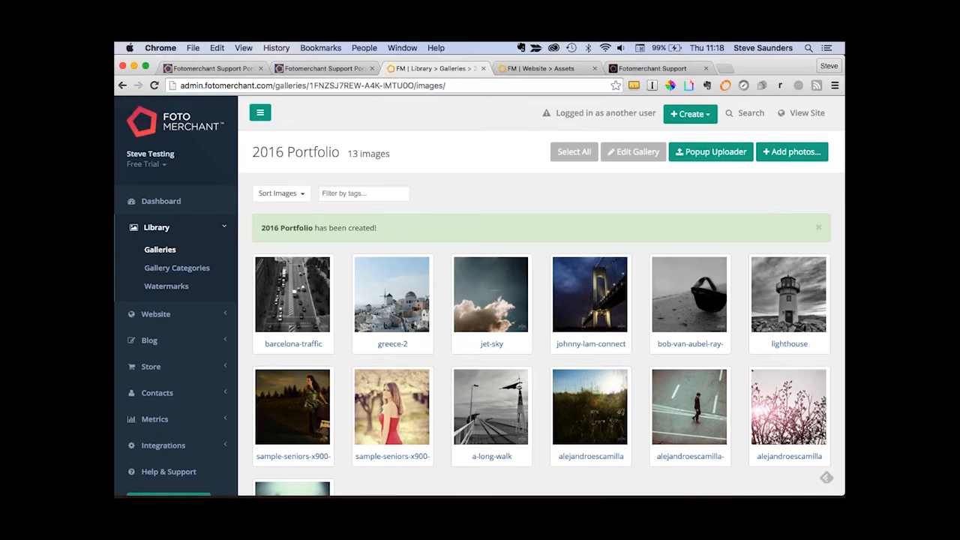
pyautogui.click(797, 123)
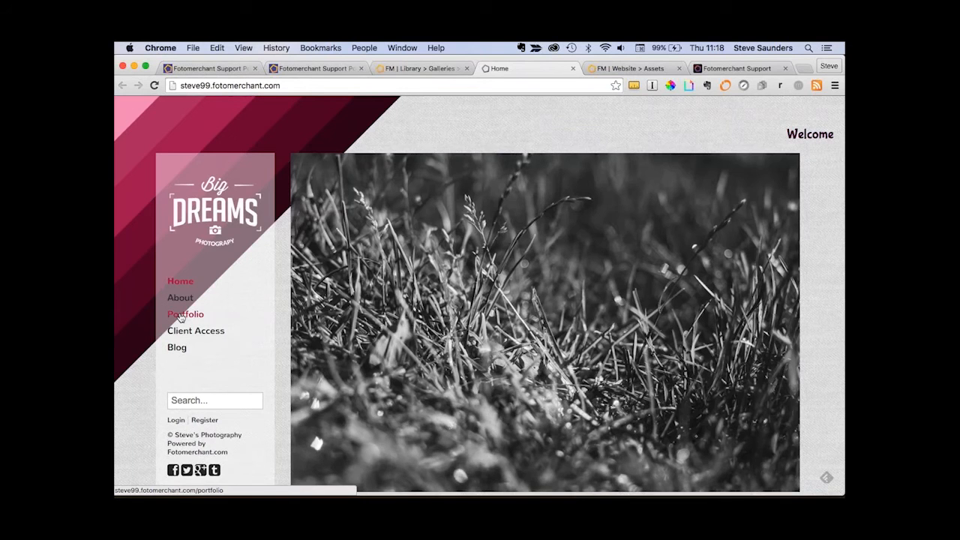
pyautogui.click(181, 318)
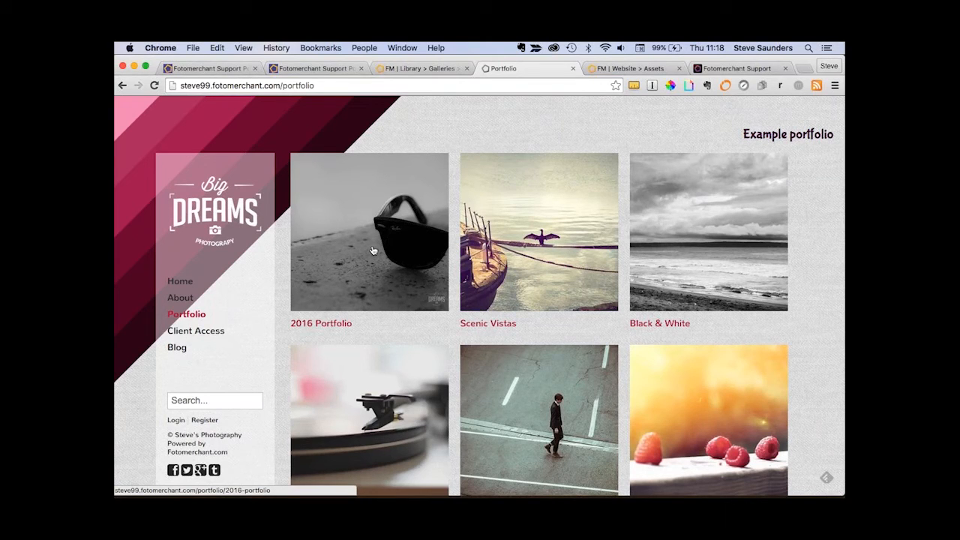
pyautogui.scroll(-3, 372, 251)
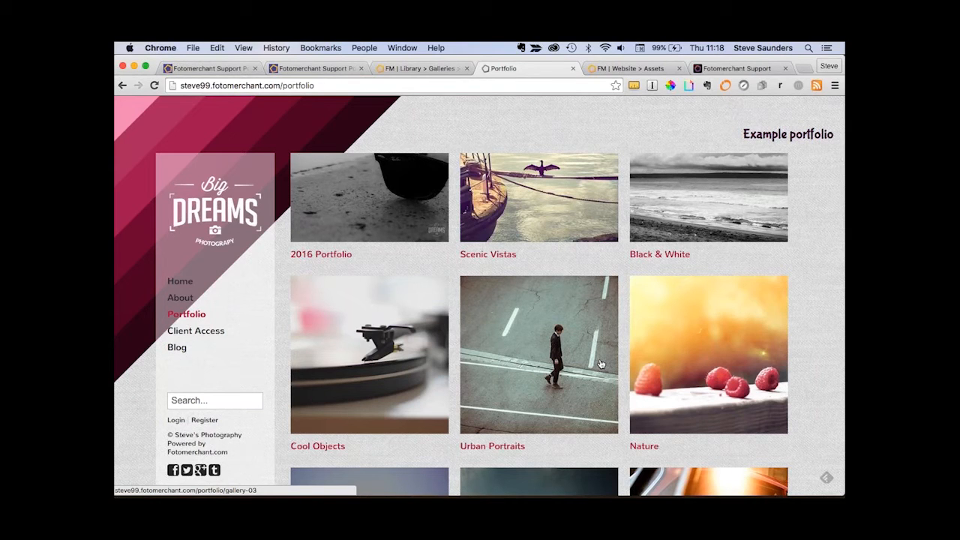
pyautogui.scroll(3, 570, 362)
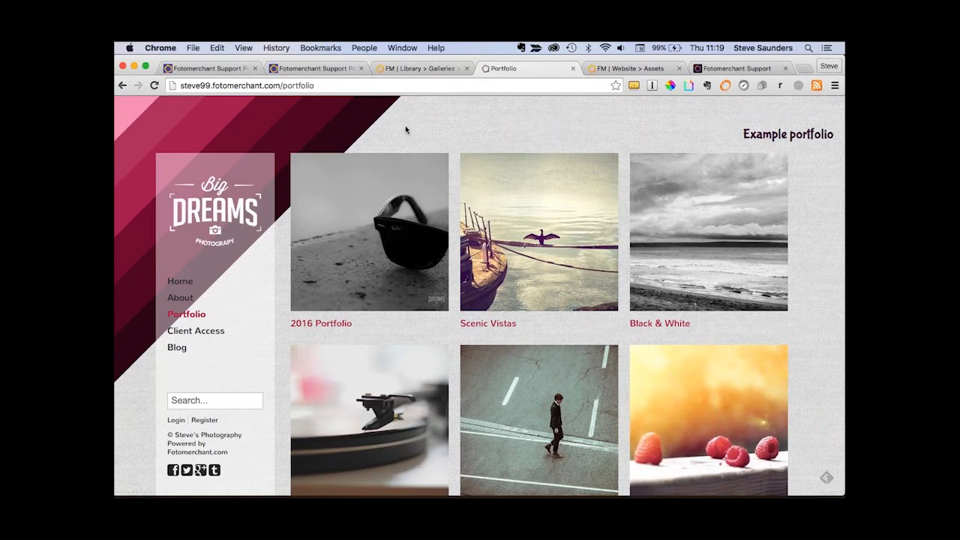
pyautogui.click(371, 198)
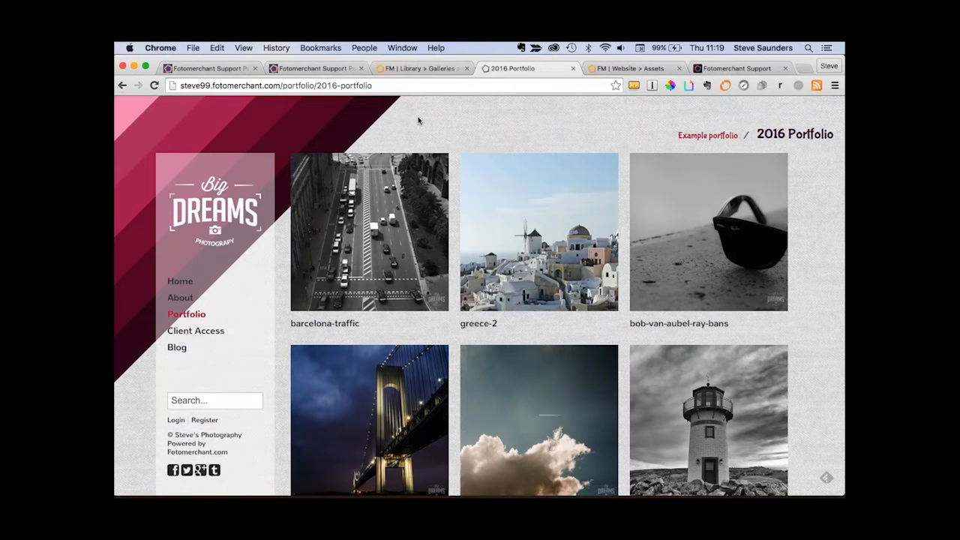
# Check which context options the barcelona-traffic photo offers visitors in the live gallery.
pyautogui.moveTo(440, 306)
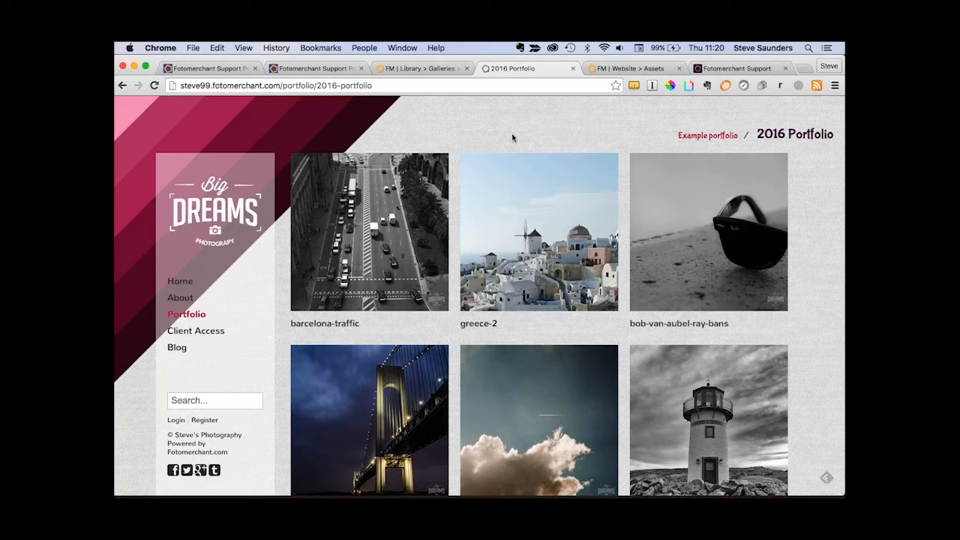
pyautogui.moveTo(418, 233)
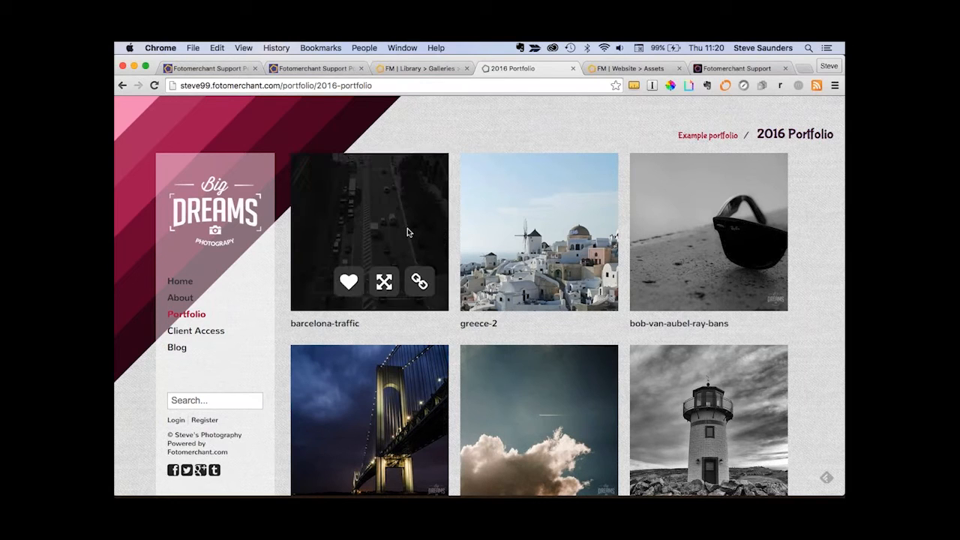
pyautogui.rightClick(407, 232)
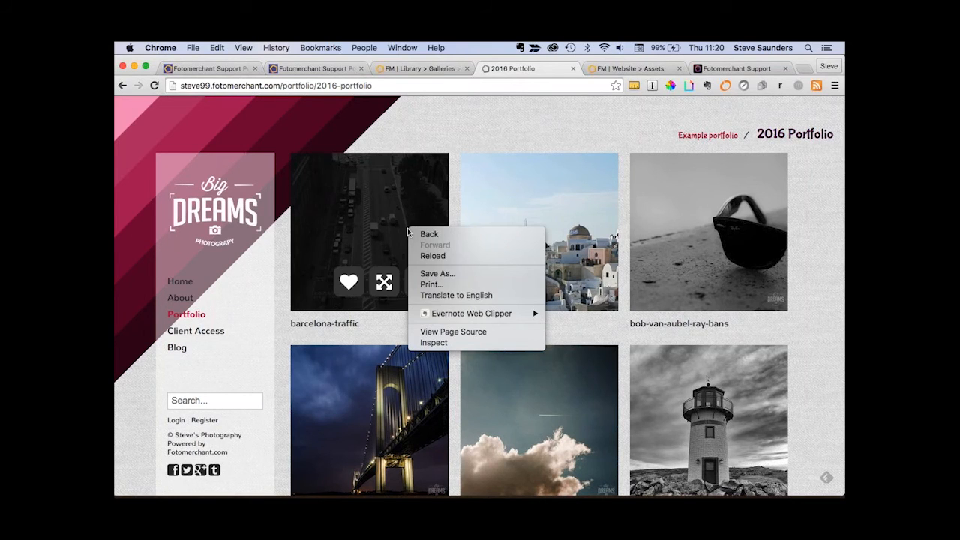
# Check what the save option offers on the barcelona-traffic photo, cancel it, and view the photo enlarged.
pyautogui.click(444, 274)
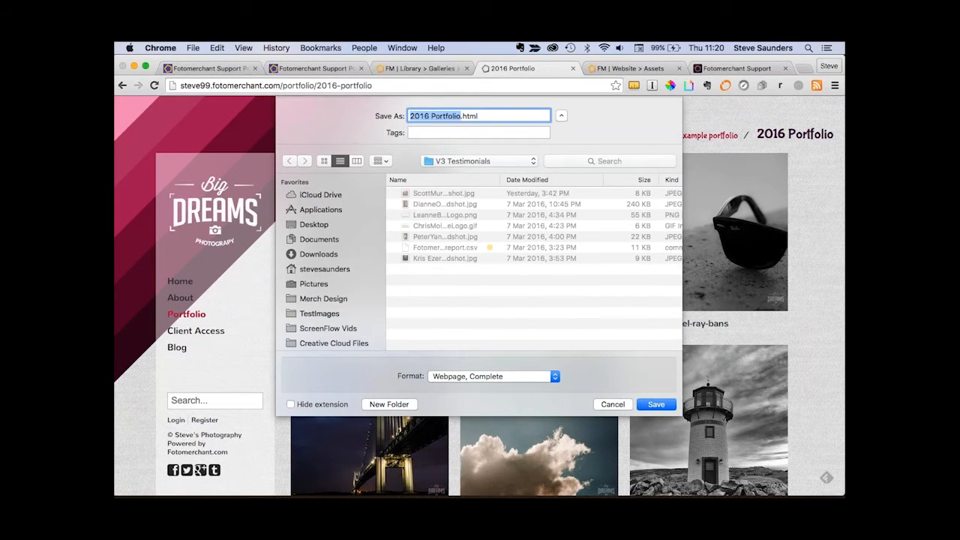
pyautogui.press('Escape')
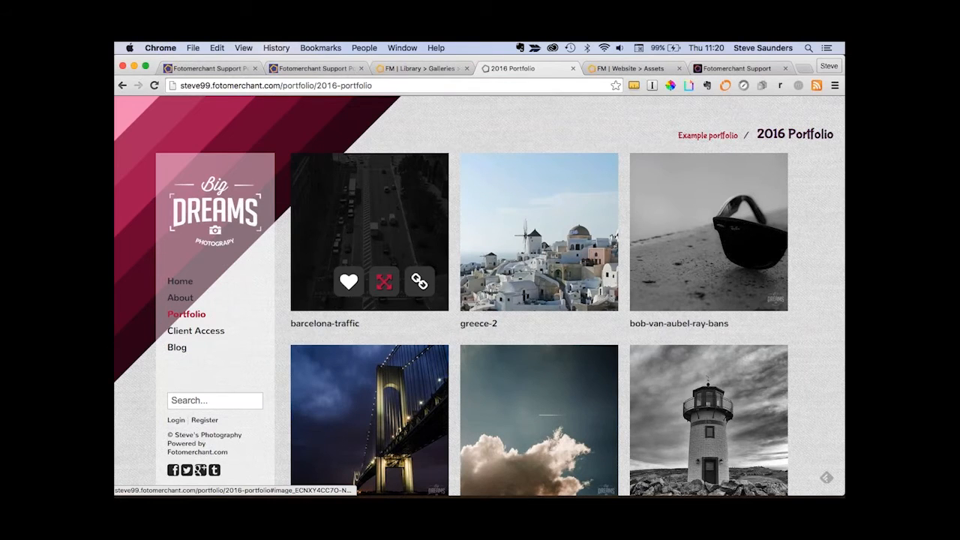
pyautogui.click(384, 281)
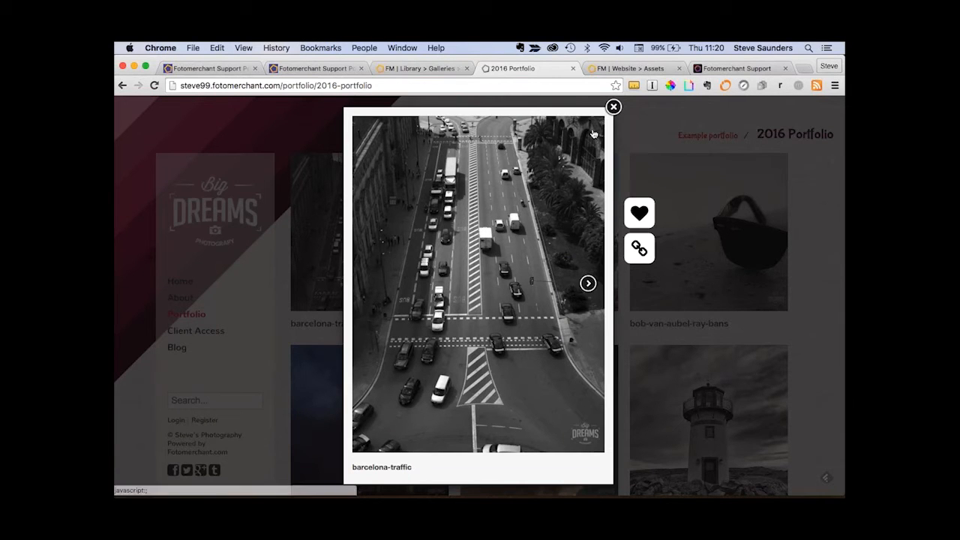
pyautogui.click(612, 107)
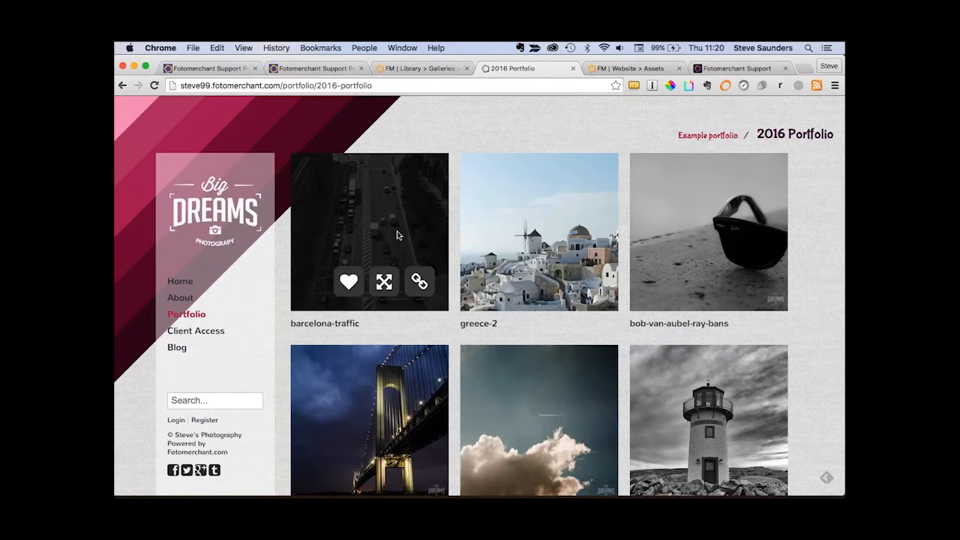
# Check again which file name and format are offered when saving from the barcelona-traffic thumbnail, and cancel without saving.
pyautogui.rightClick(398, 231)
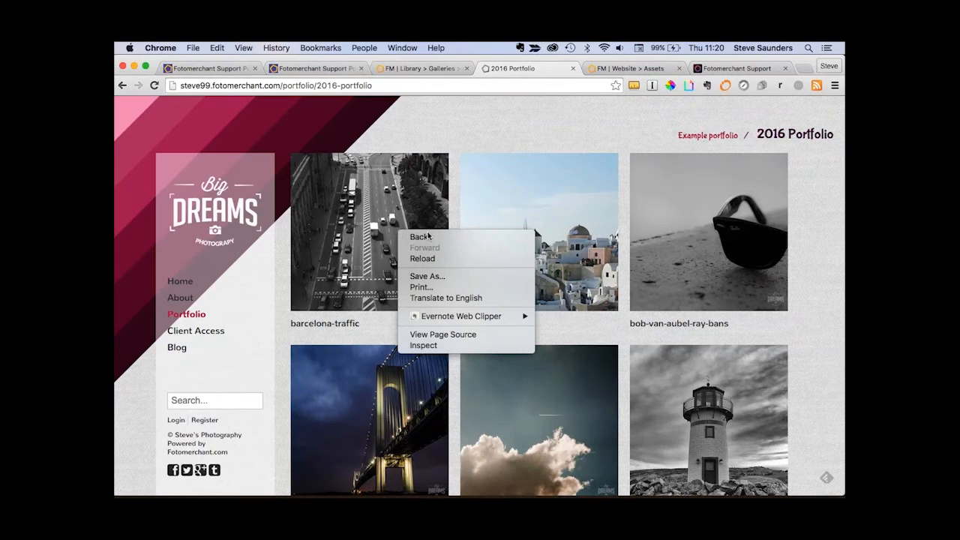
pyautogui.click(421, 278)
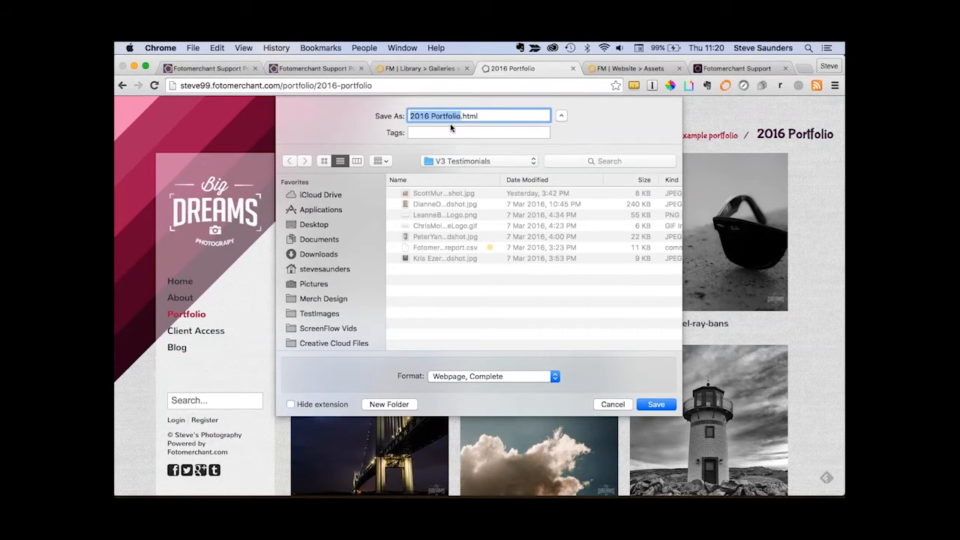
pyautogui.click(491, 116)
pyautogui.press('super+a')
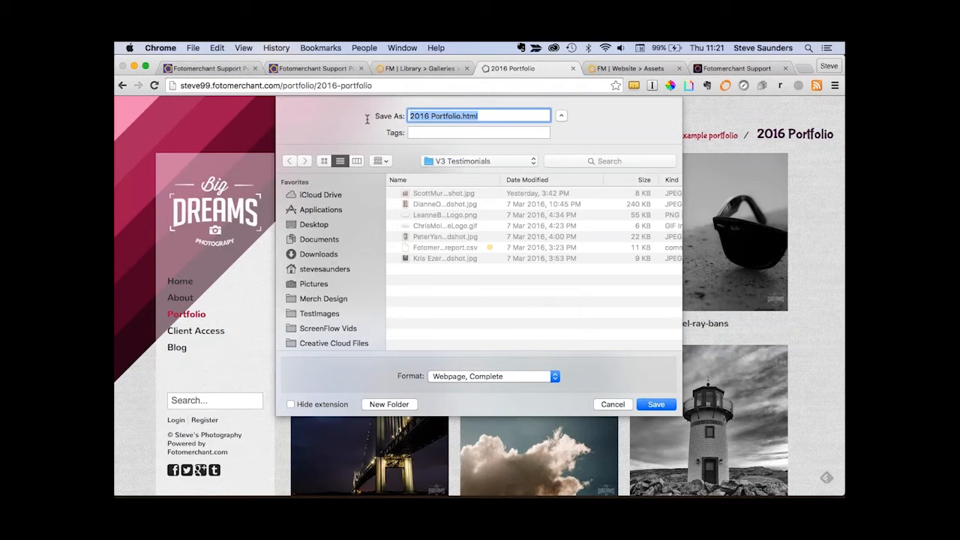
pyautogui.click(620, 405)
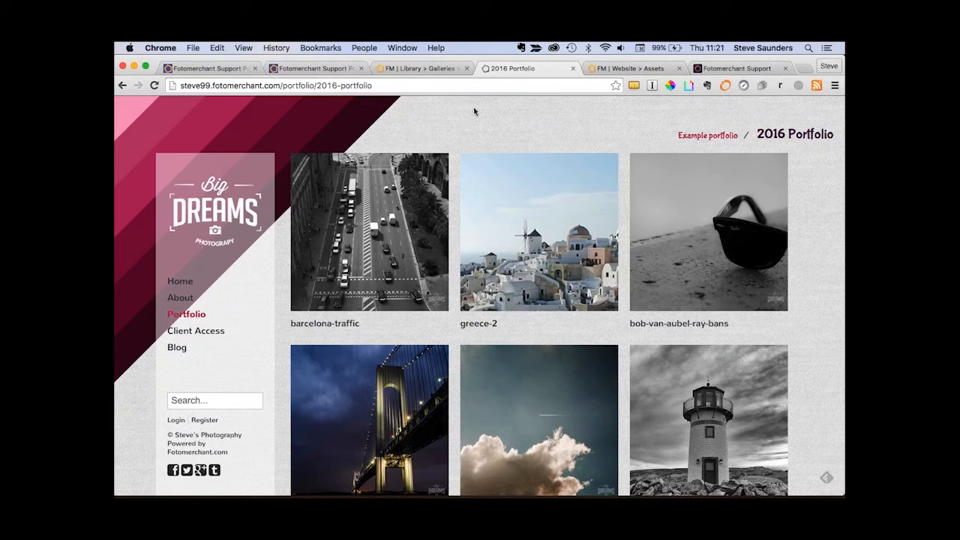
# Return to the admin area and open Sample Watermark for editing from the library's watermarks.
pyautogui.click(423, 69)
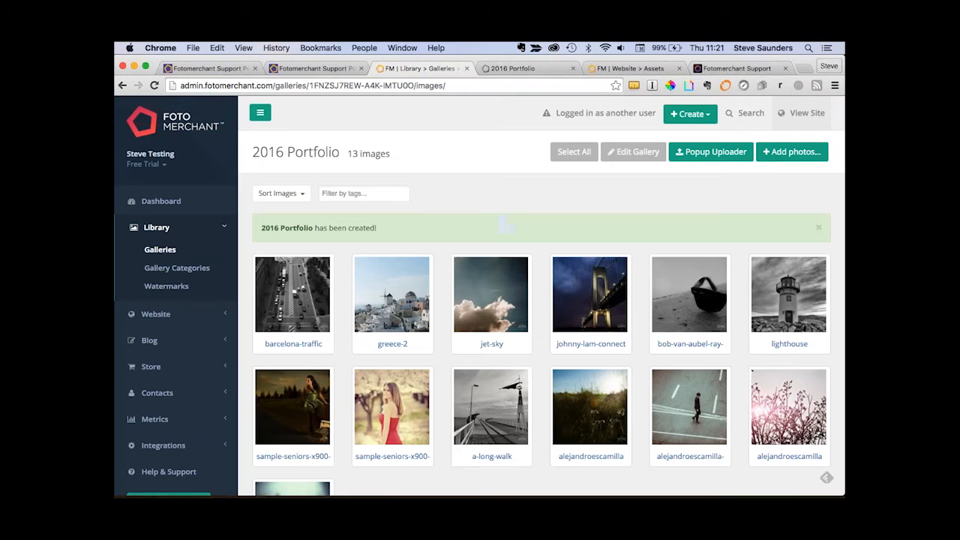
pyautogui.click(161, 286)
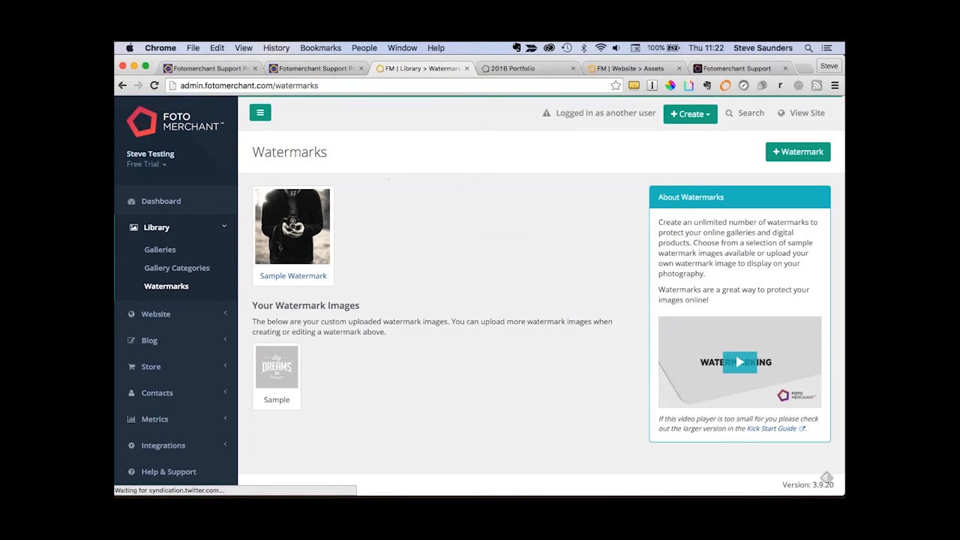
pyautogui.moveTo(277, 378)
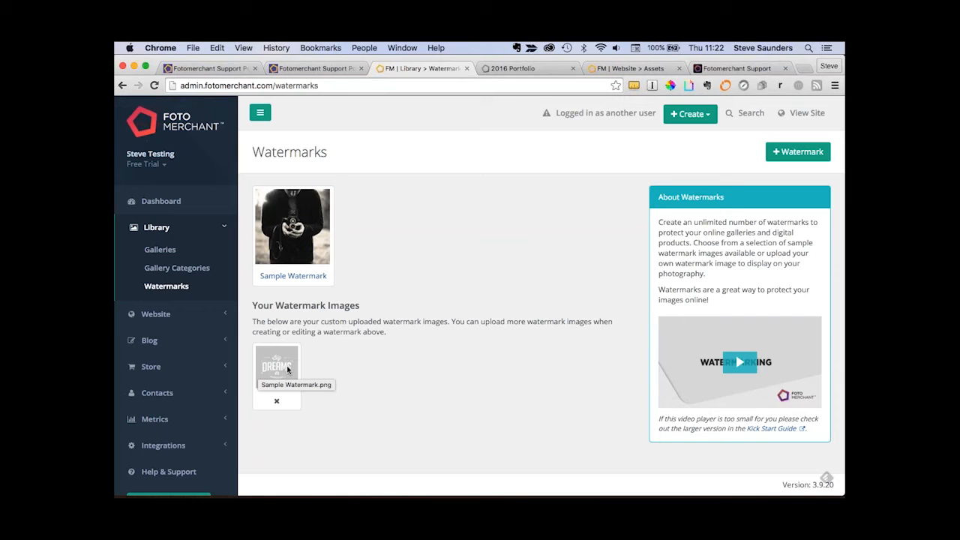
pyautogui.moveTo(286, 279)
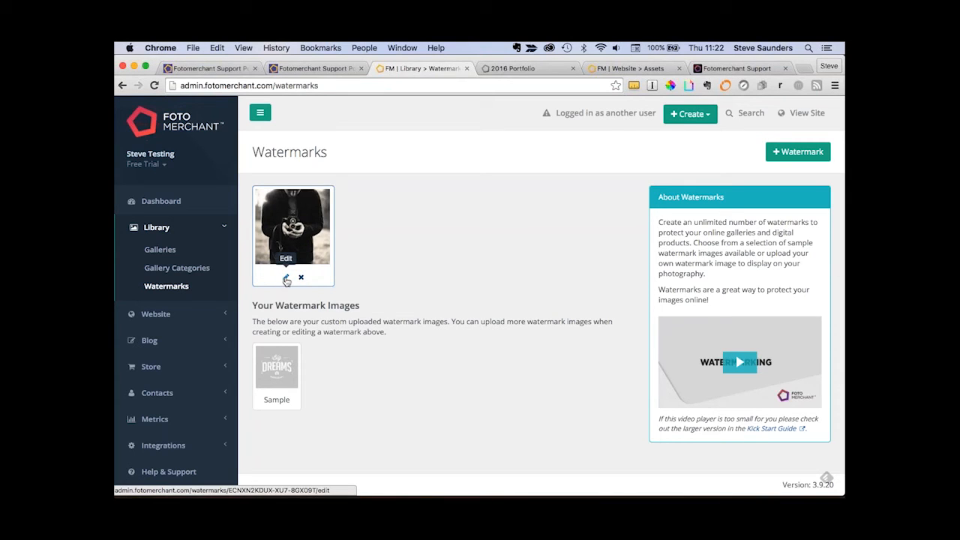
pyautogui.click(289, 235)
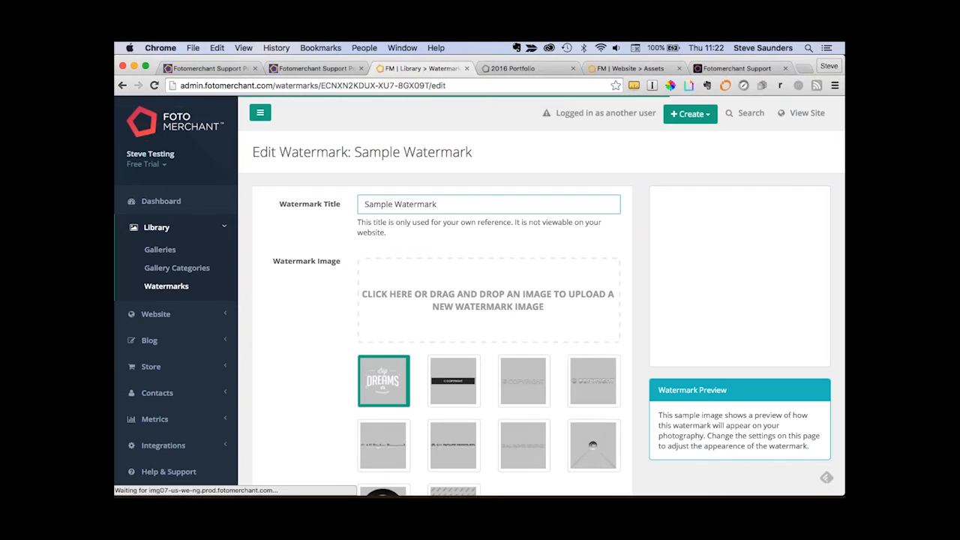
# Anchor the sample watermark at the centre of the photo and set its width to 96%.
pyautogui.scroll(-3, 590, 361)
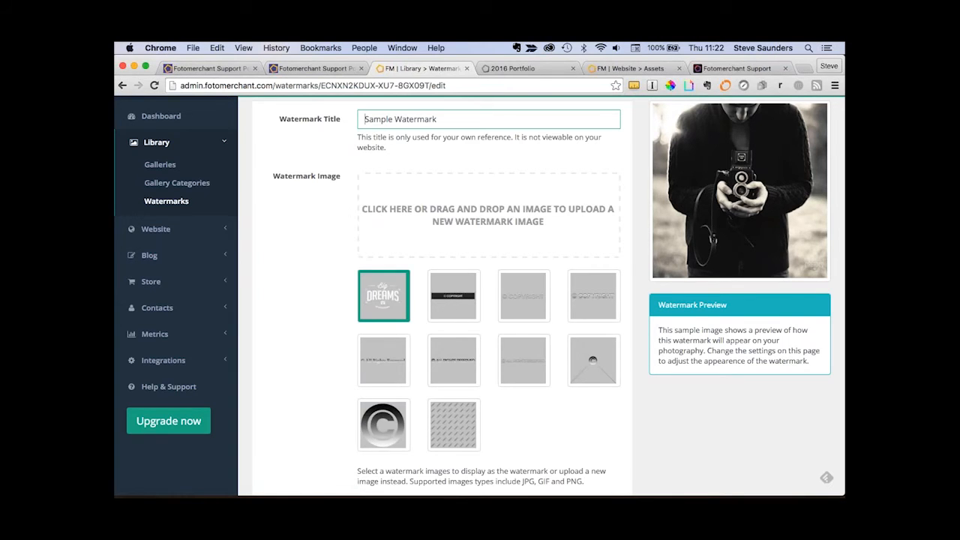
pyautogui.scroll(-10, 487, 299)
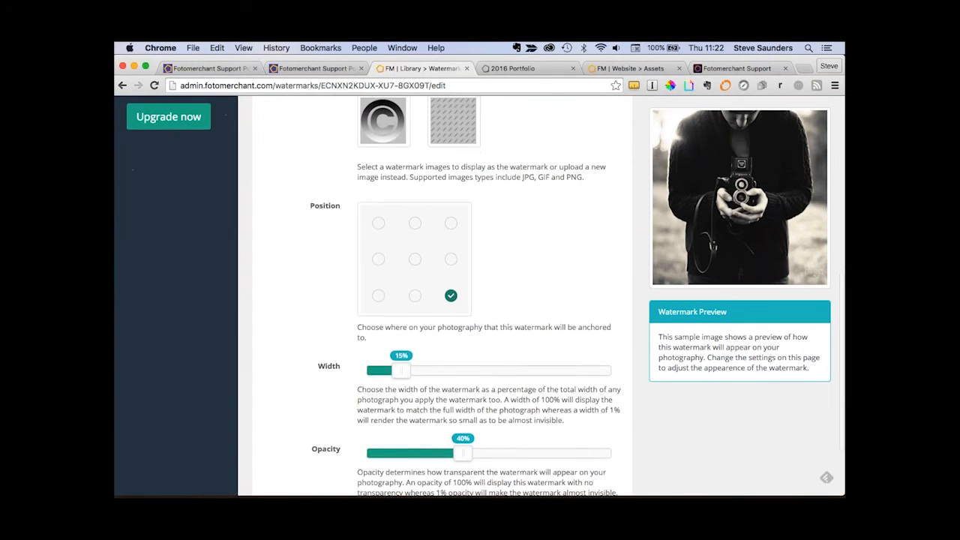
pyautogui.scroll(1, 488, 300)
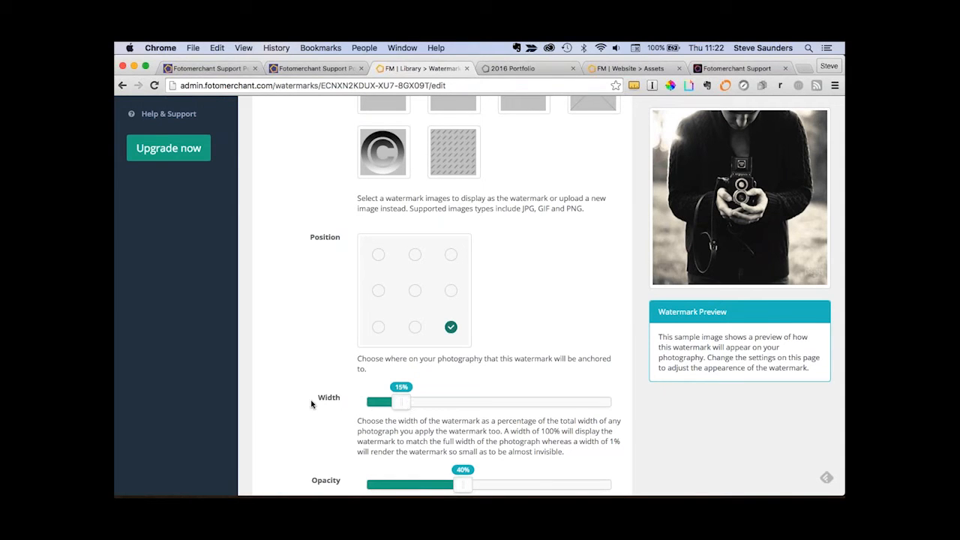
pyautogui.scroll(-1, 308, 401)
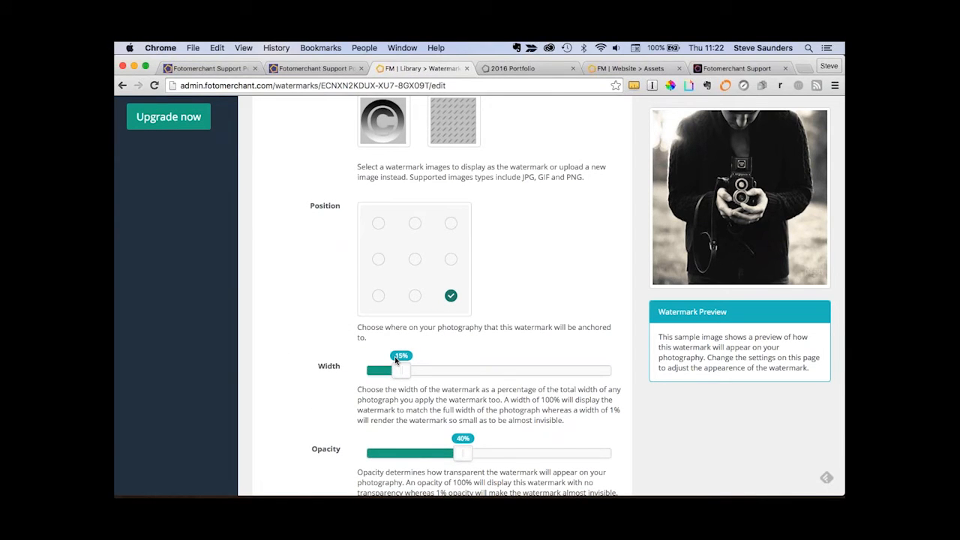
pyautogui.click(416, 260)
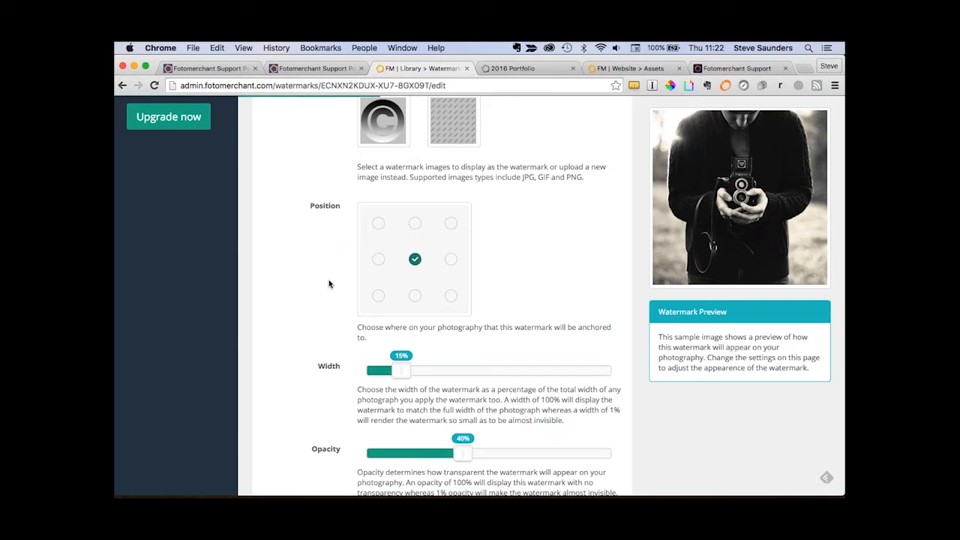
pyautogui.scroll(-1, 329, 284)
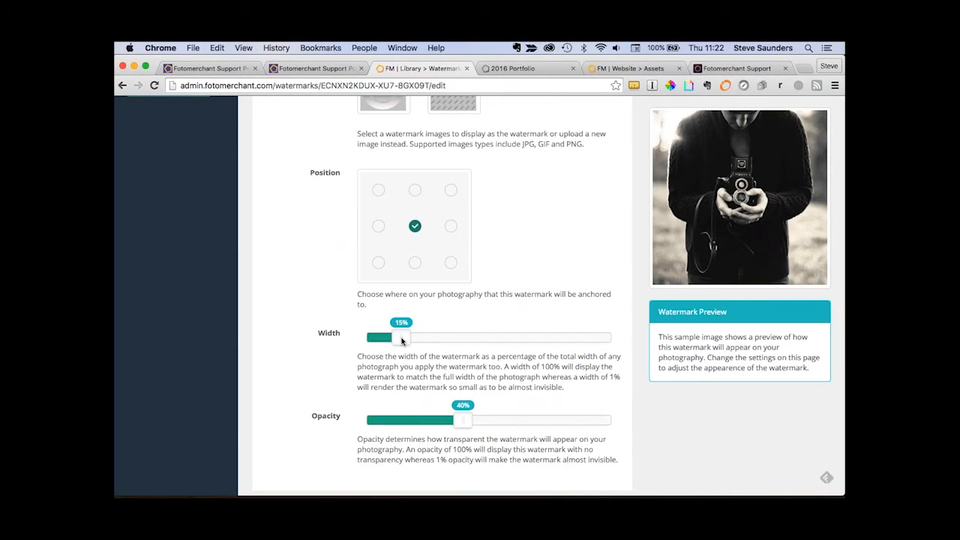
pyautogui.moveTo(403, 341); pyautogui.dragTo(566, 347)
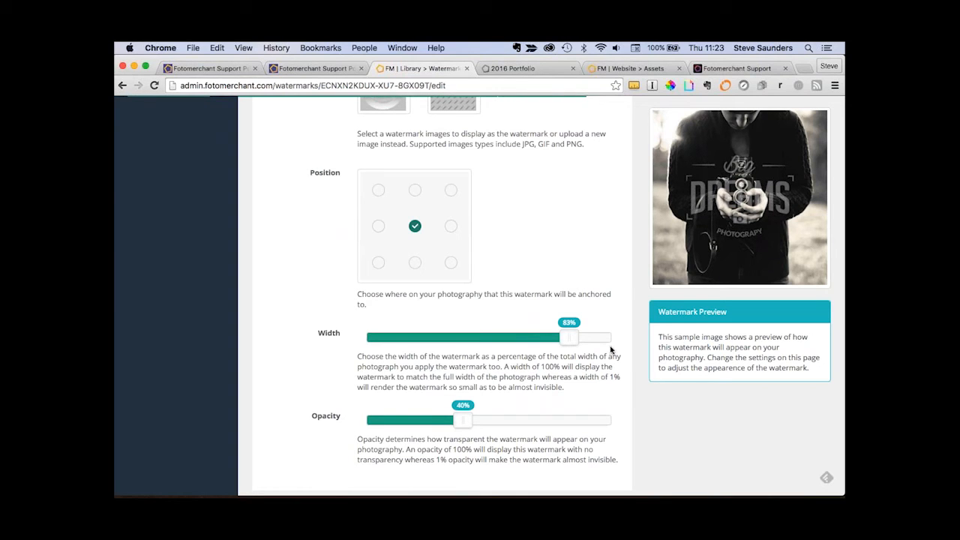
pyautogui.moveTo(571, 342); pyautogui.dragTo(602, 341)
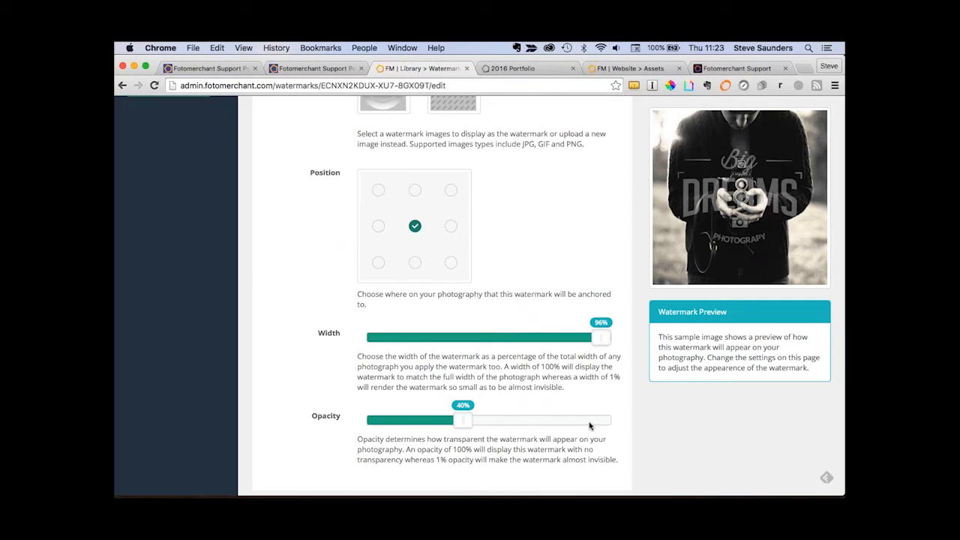
# Set the sample watermark's opacity to 83% and save the watermark.
pyautogui.moveTo(489, 422); pyautogui.dragTo(541, 425)
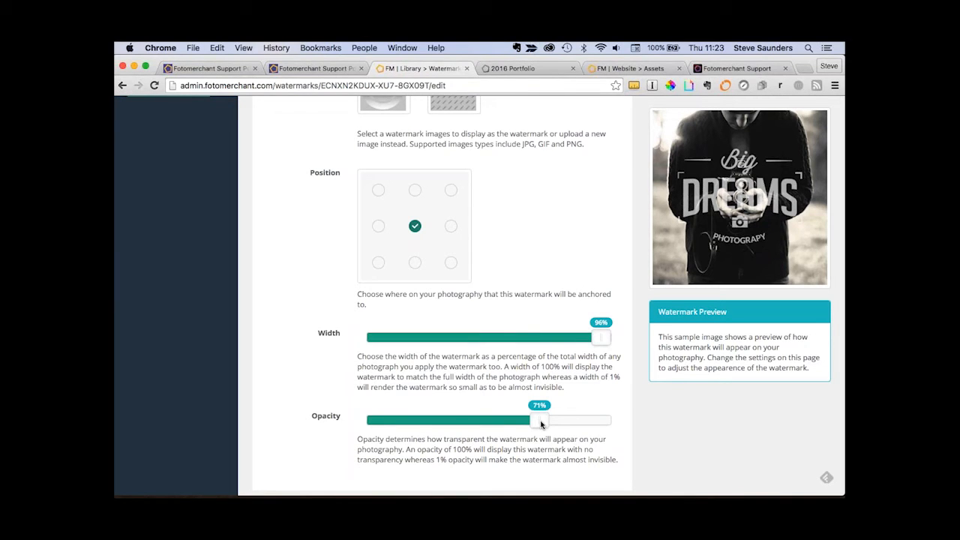
pyautogui.moveTo(538, 424); pyautogui.dragTo(569, 424)
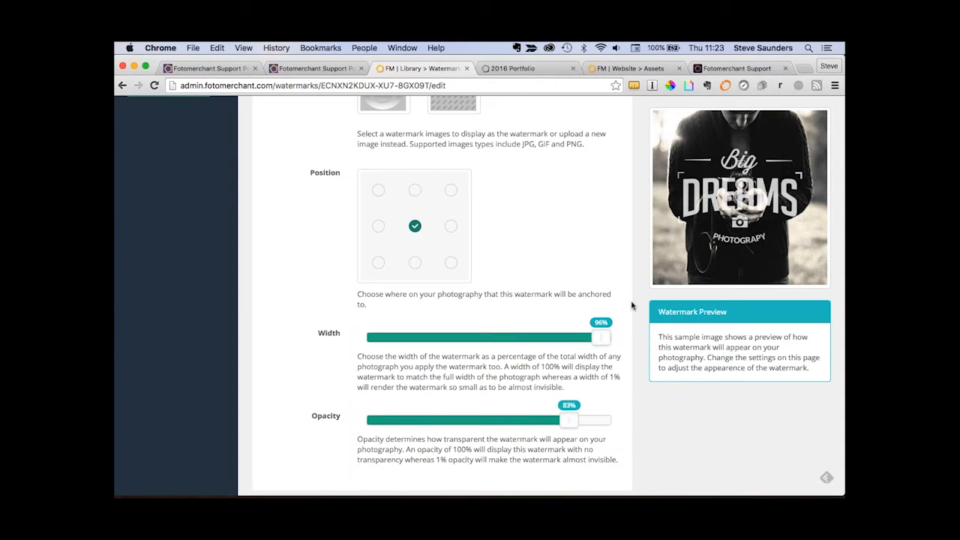
pyautogui.scroll(-2, 632, 305)
pyautogui.click(616, 453)
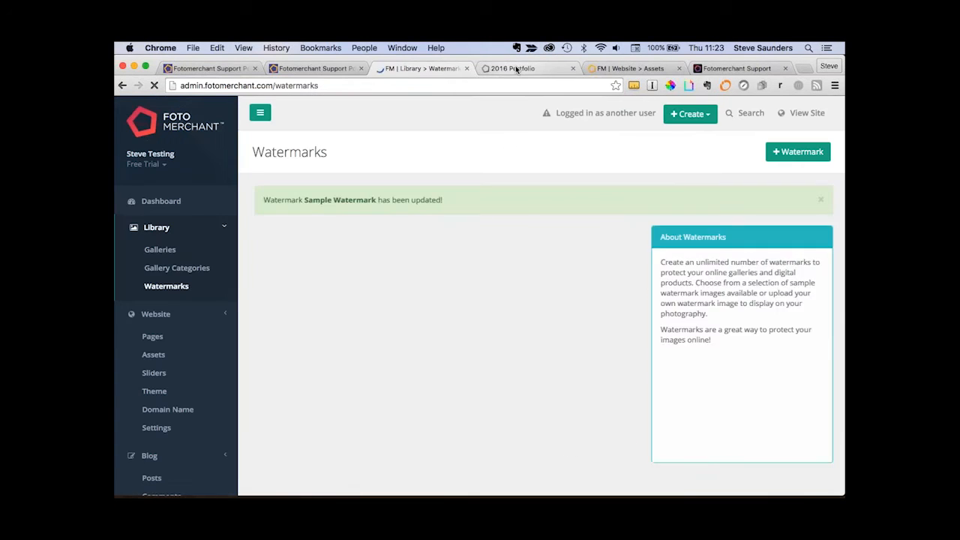
# Reload the live 2016 Portfolio gallery to check the edited watermark on the photos, and return to the admin area.
pyautogui.click(515, 68)
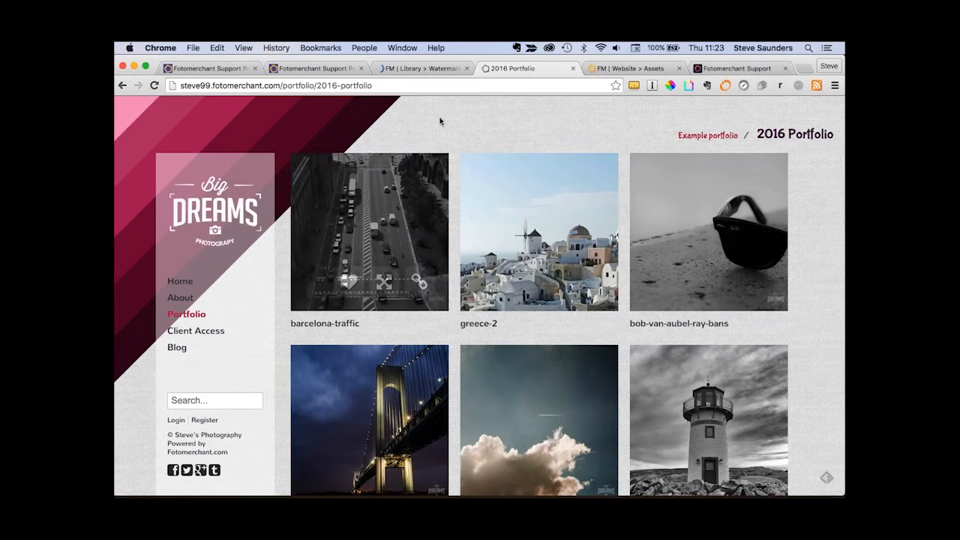
pyautogui.press('super+r')
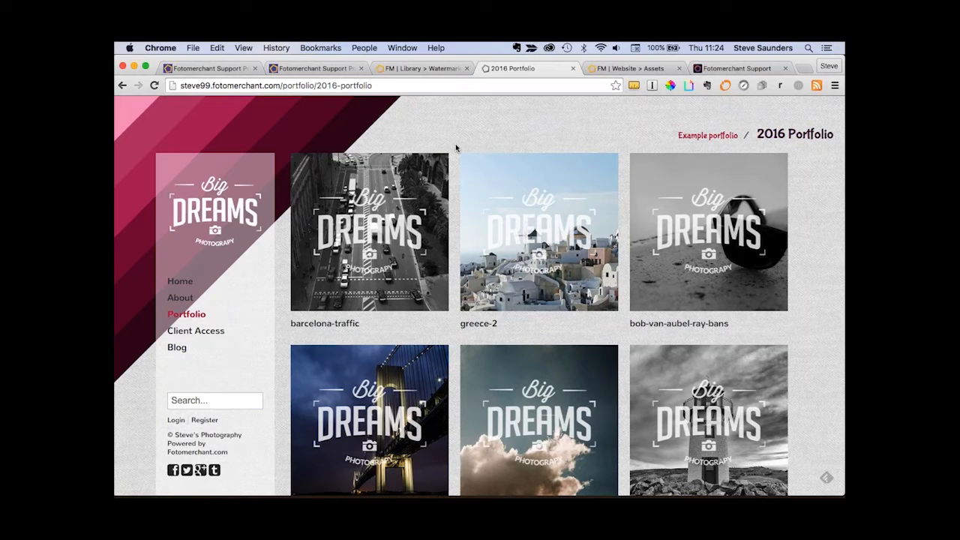
pyautogui.click(420, 69)
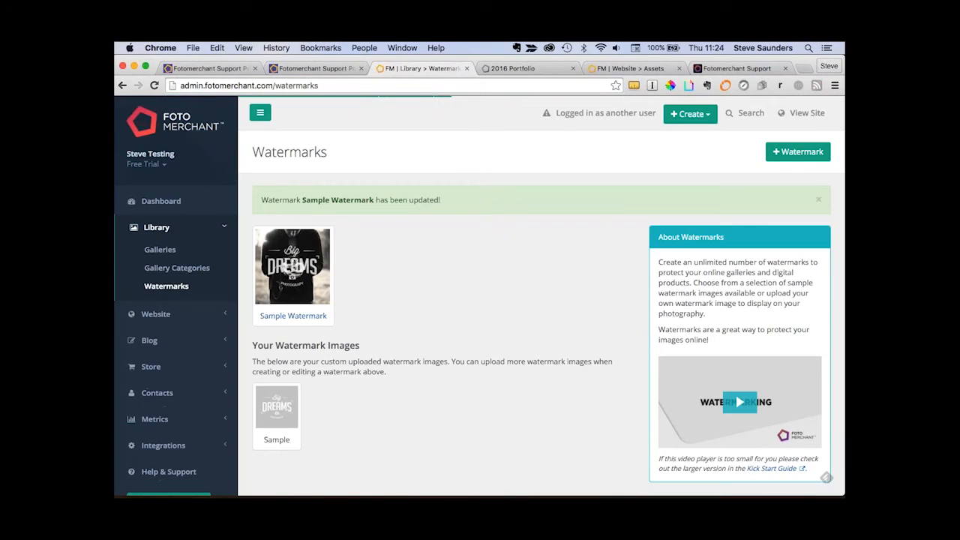
# Open the list of pages in the website section of the admin area.
pyautogui.click(148, 341)
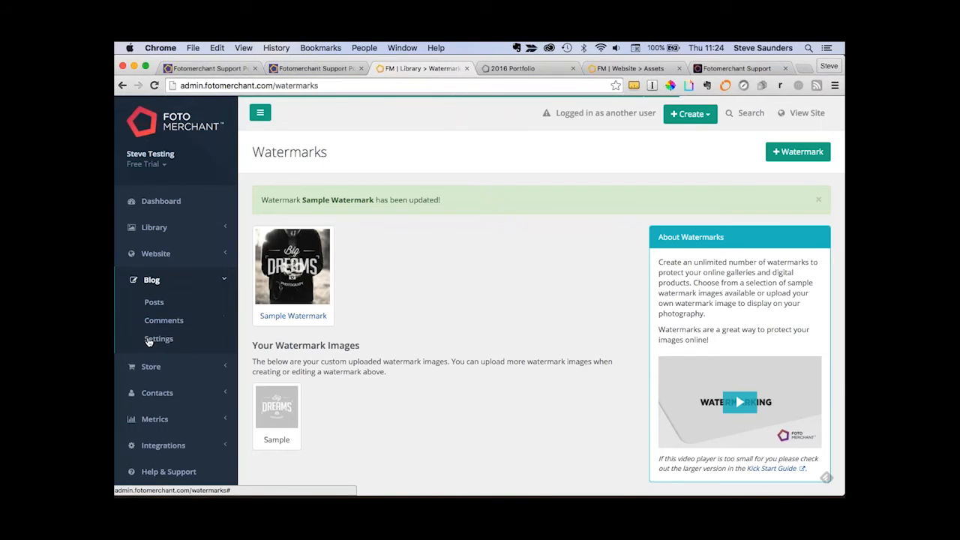
pyautogui.click(149, 280)
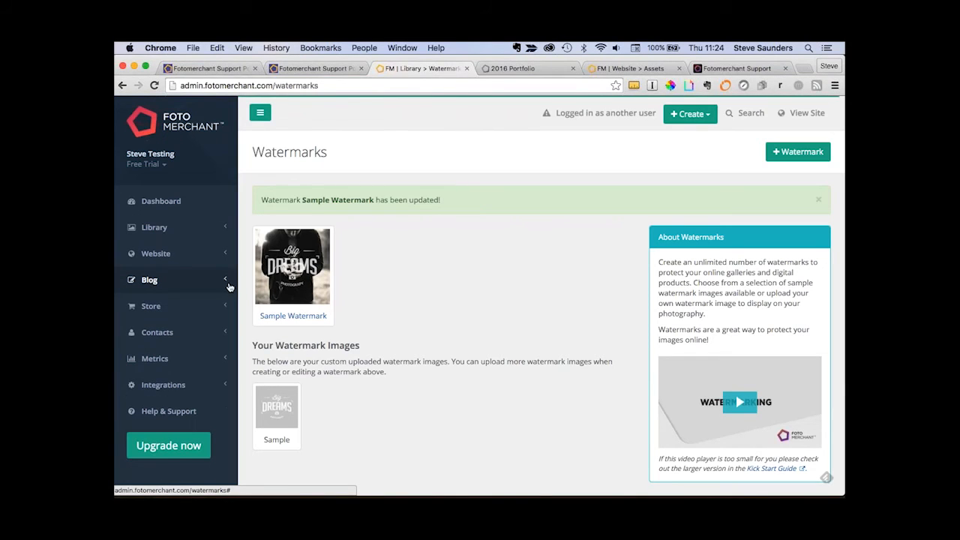
pyautogui.click(150, 256)
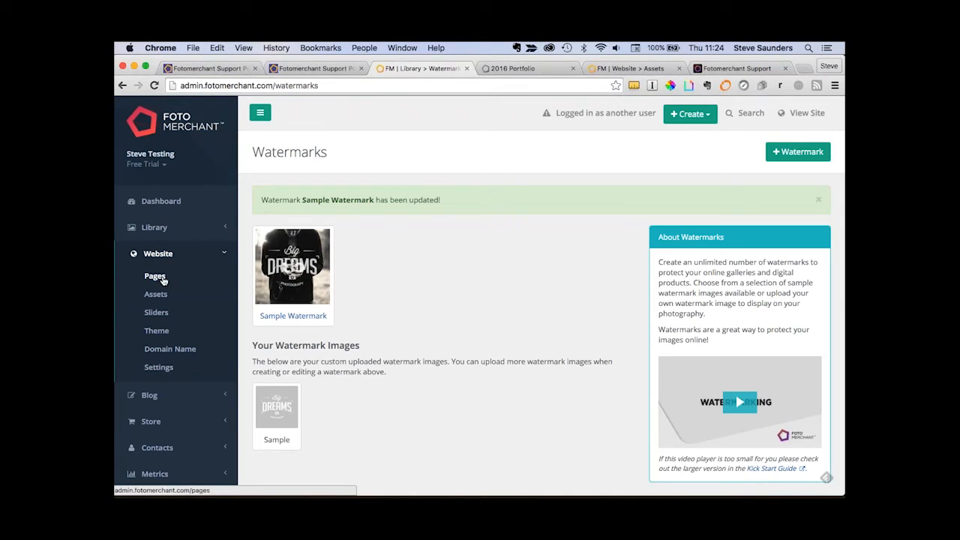
pyautogui.click(162, 278)
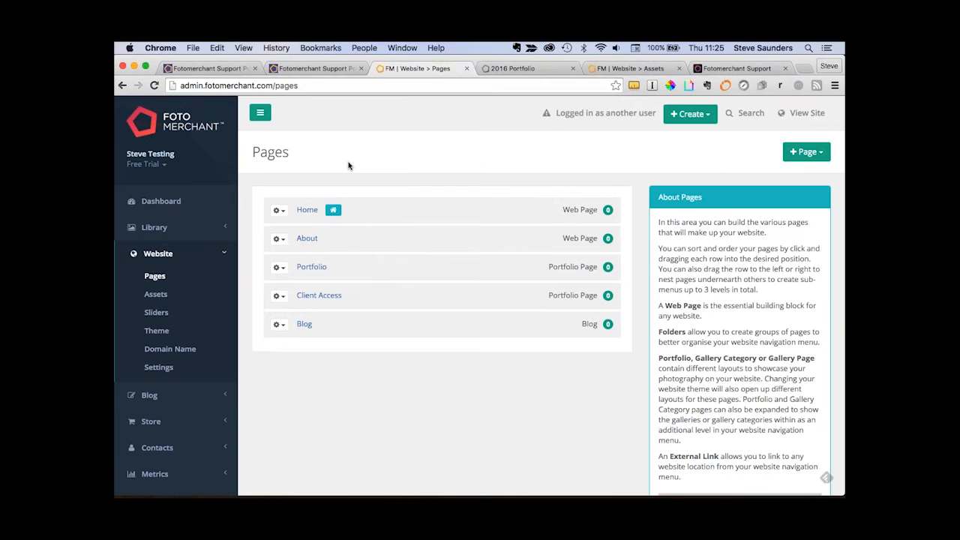
# Start a new web page and enter Contact as its page name.
pyautogui.click(810, 158)
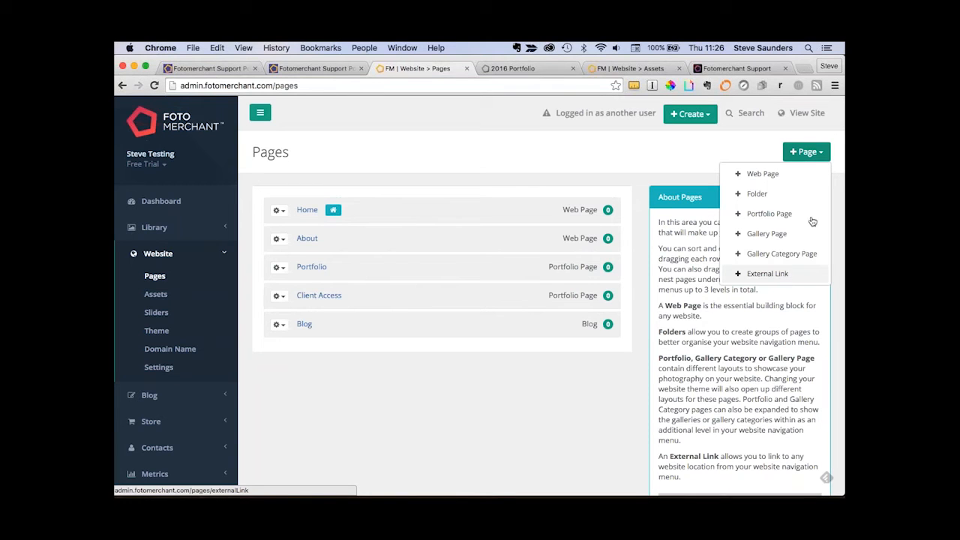
pyautogui.click(762, 175)
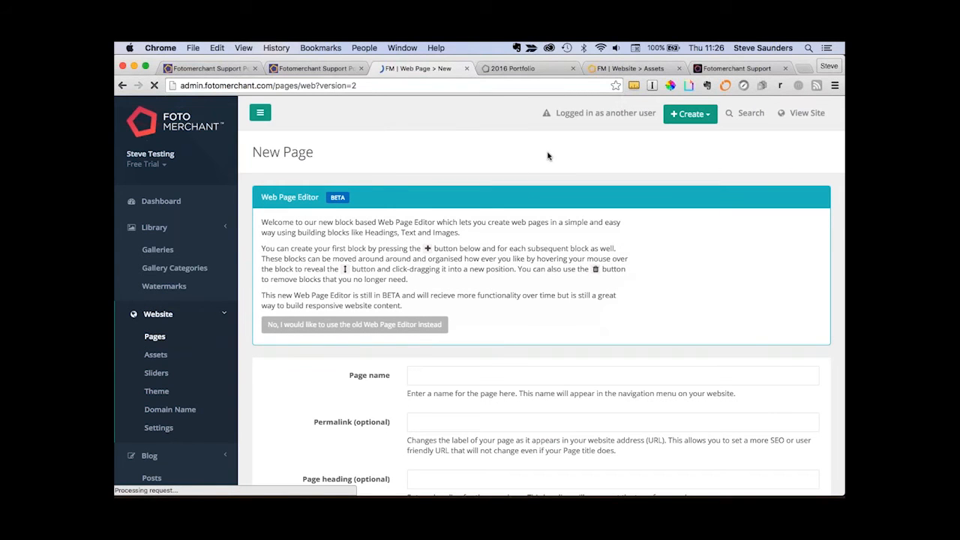
pyautogui.scroll(-4, 487, 202)
pyautogui.click(425, 241)
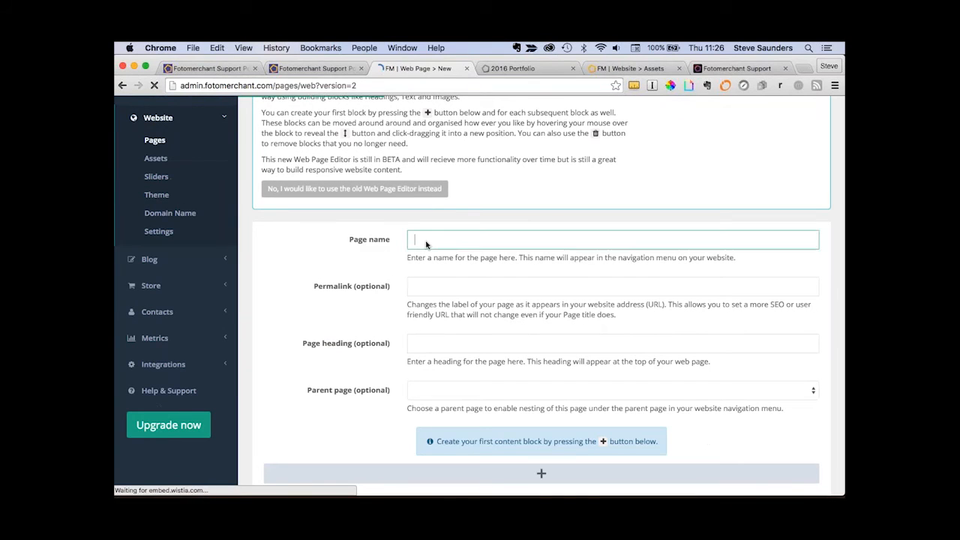
pyautogui.write('Contact')
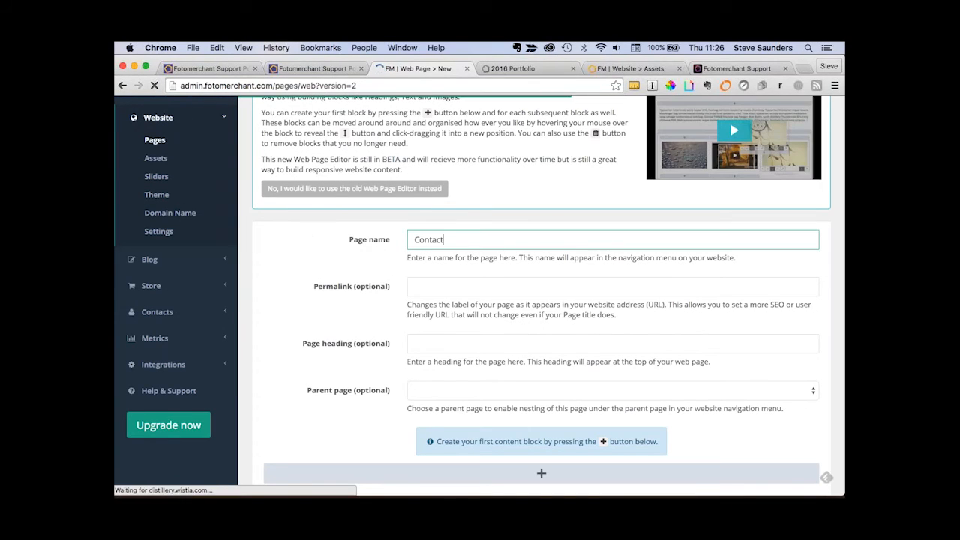
# Review the Contact page's optional permalink, page heading and parent page settings, leaving all of them blank.
pyautogui.click(448, 287)
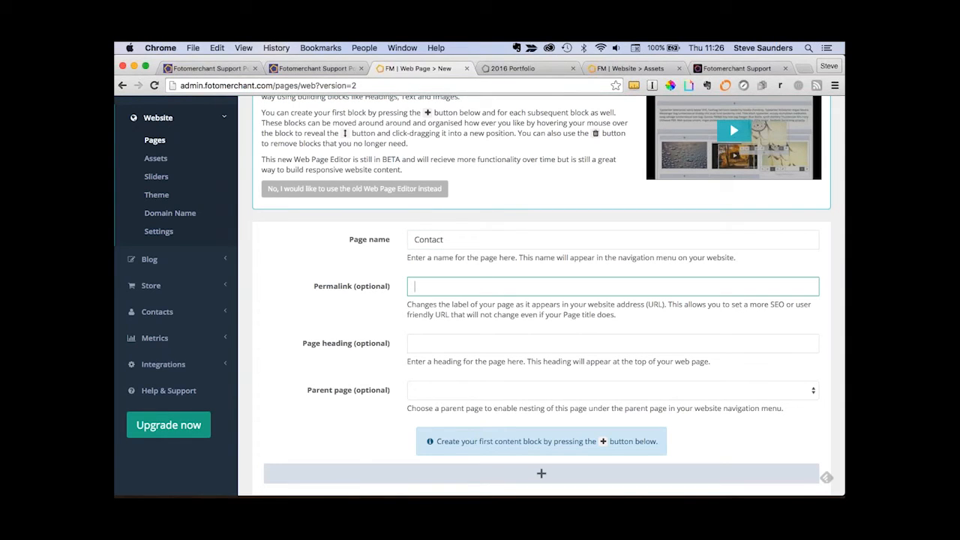
pyautogui.doubleClick(432, 240)
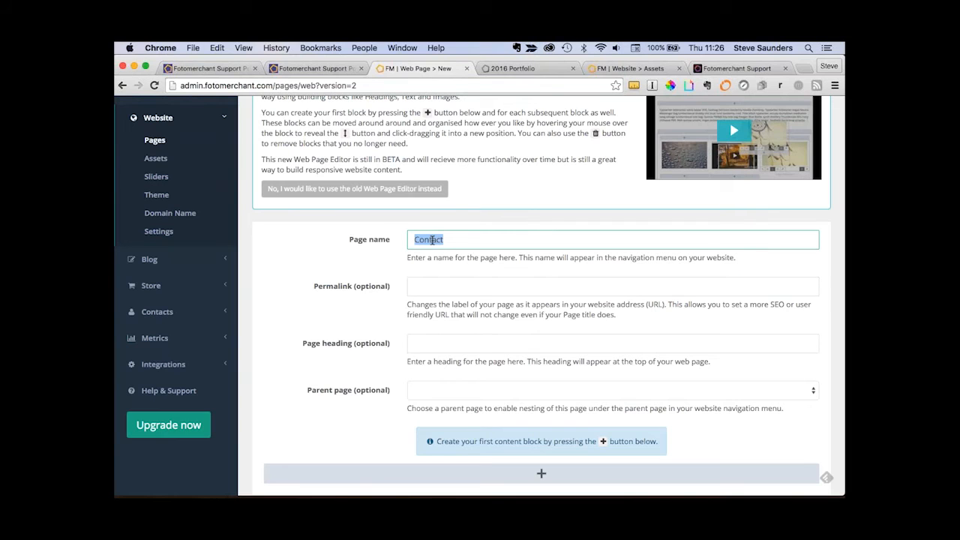
pyautogui.click(419, 285)
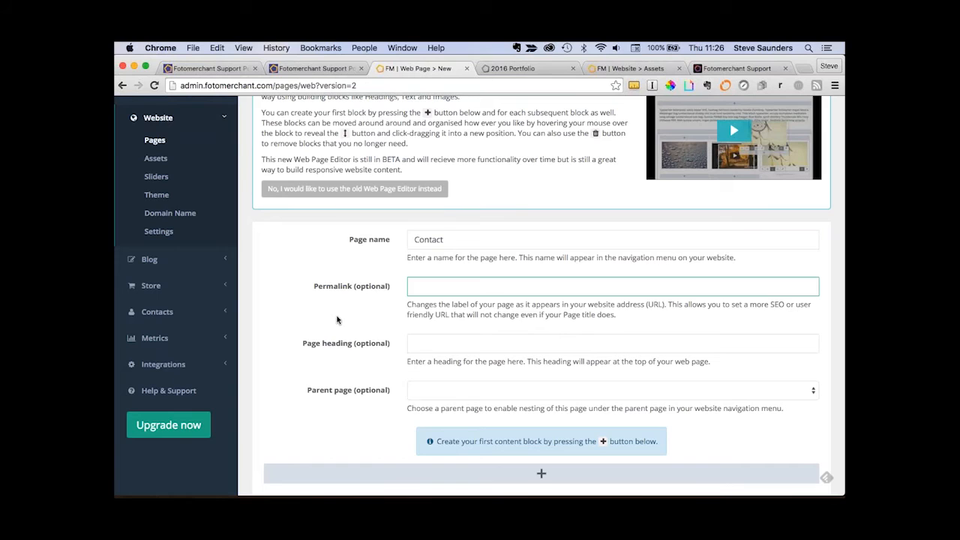
pyautogui.scroll(-3, 336, 320)
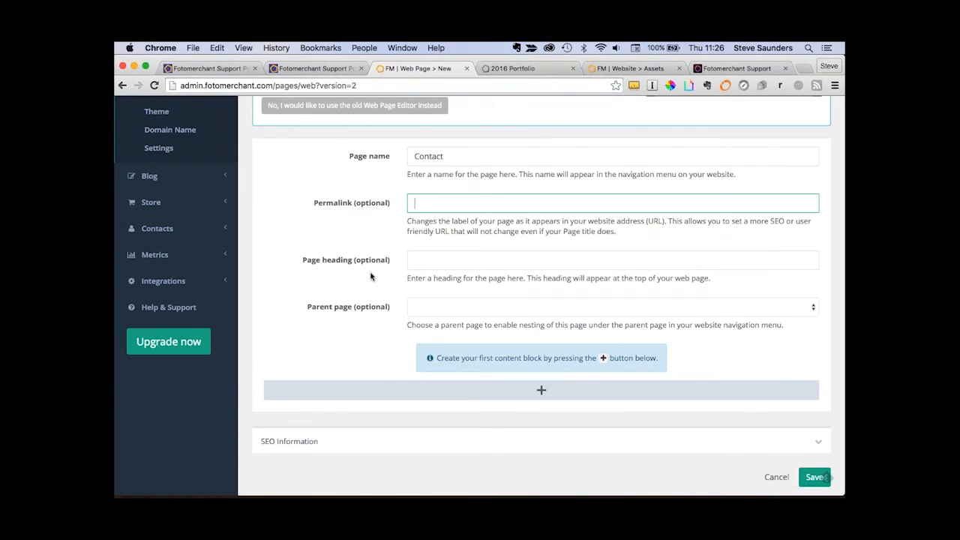
pyautogui.scroll(-1, 370, 276)
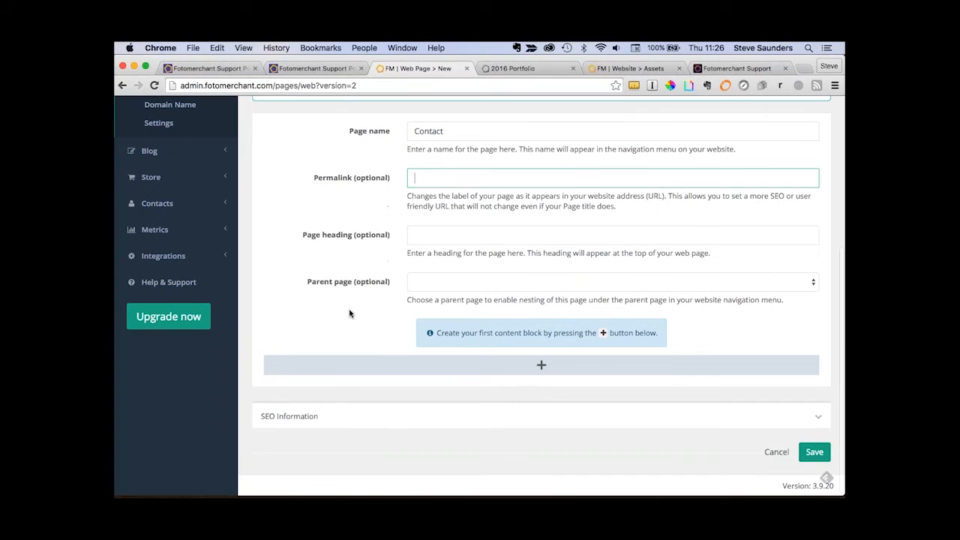
pyautogui.click(447, 282)
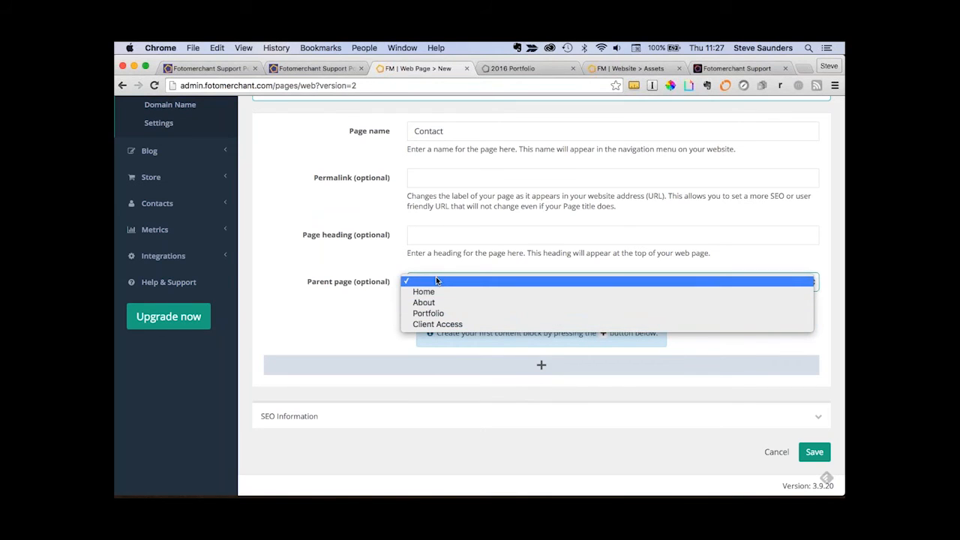
pyautogui.click(455, 284)
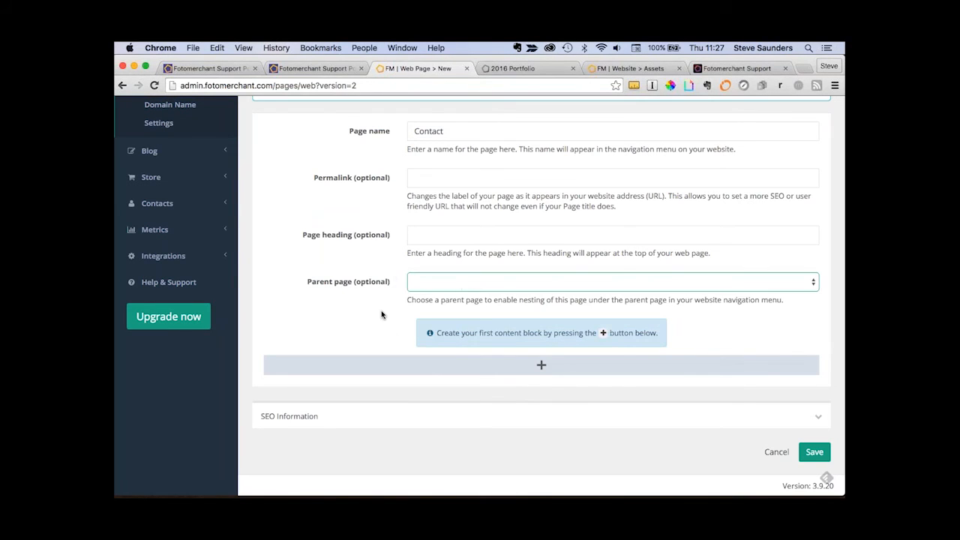
pyautogui.scroll(-1, 381, 315)
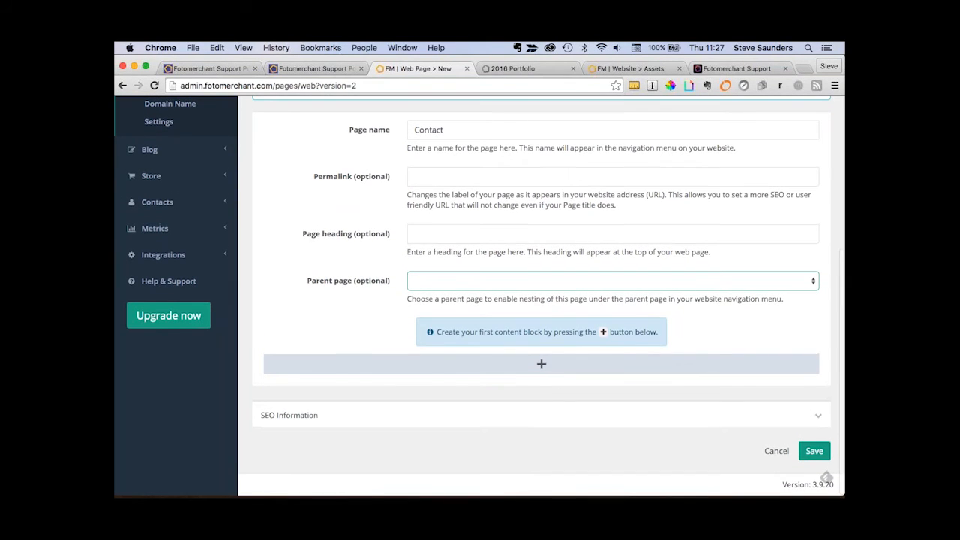
# Add a two-column block to the Contact page and insert a text block in its first column.
pyautogui.click(542, 365)
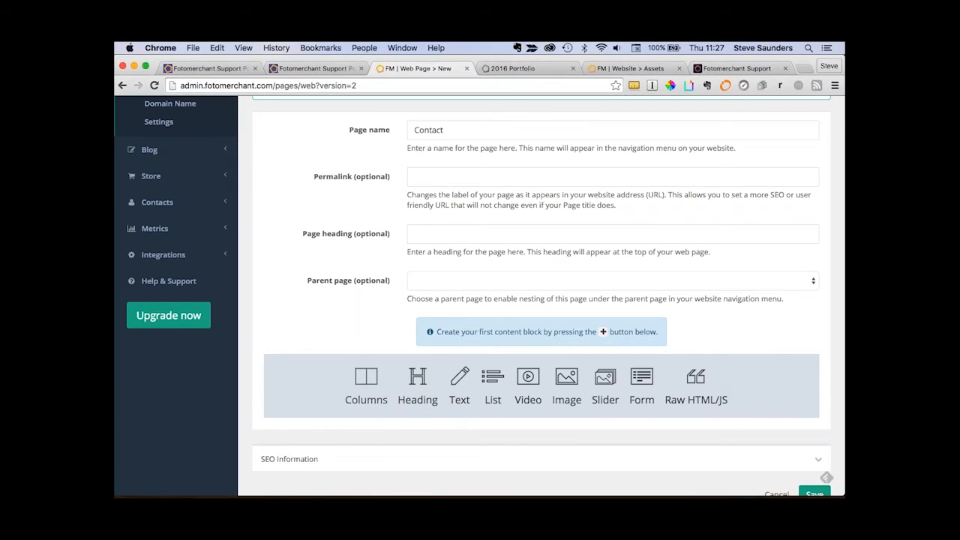
pyautogui.click(366, 378)
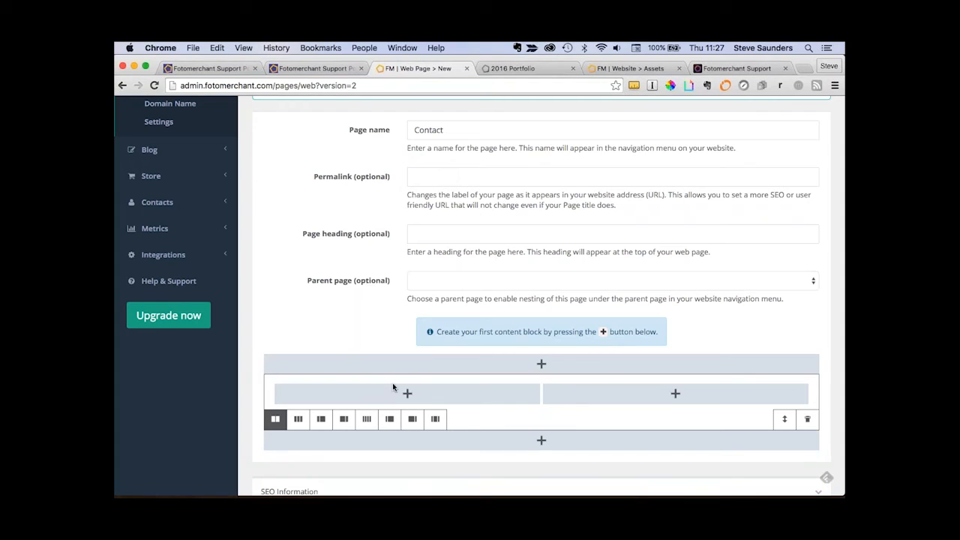
pyautogui.click(391, 395)
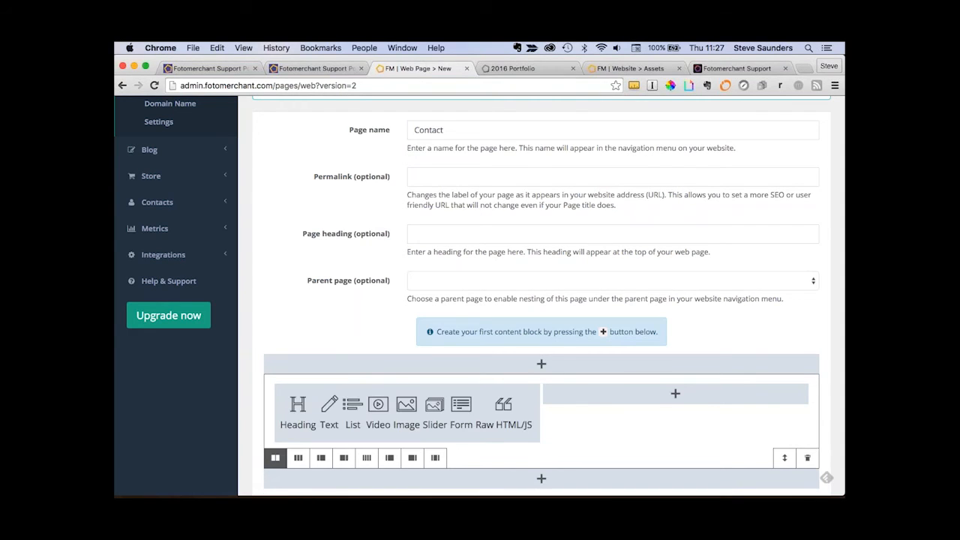
pyautogui.click(328, 405)
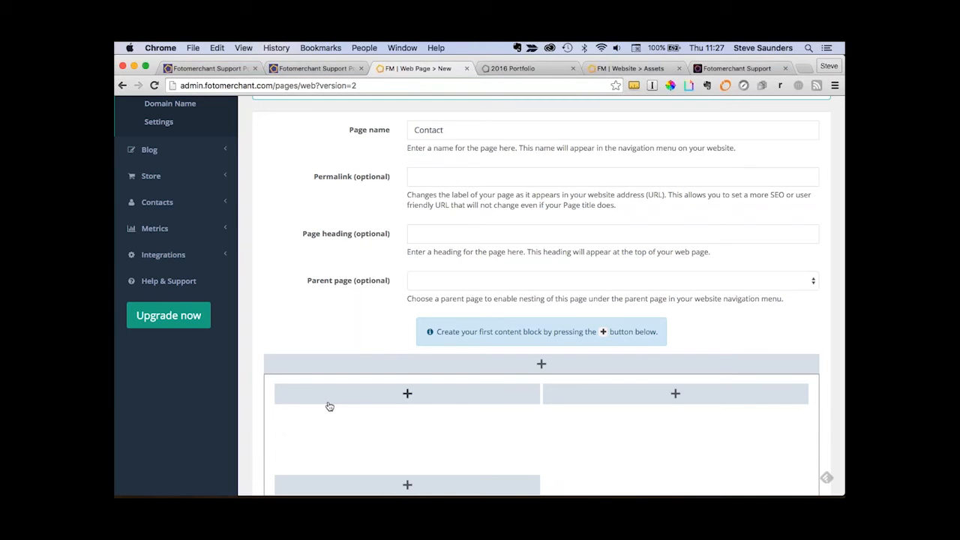
# Copy the "Banh mi bushwick hashtag marfa" paragraph from the Hipster Ipsum page and paste it into the first column's text block.
pyautogui.press('super+grave')
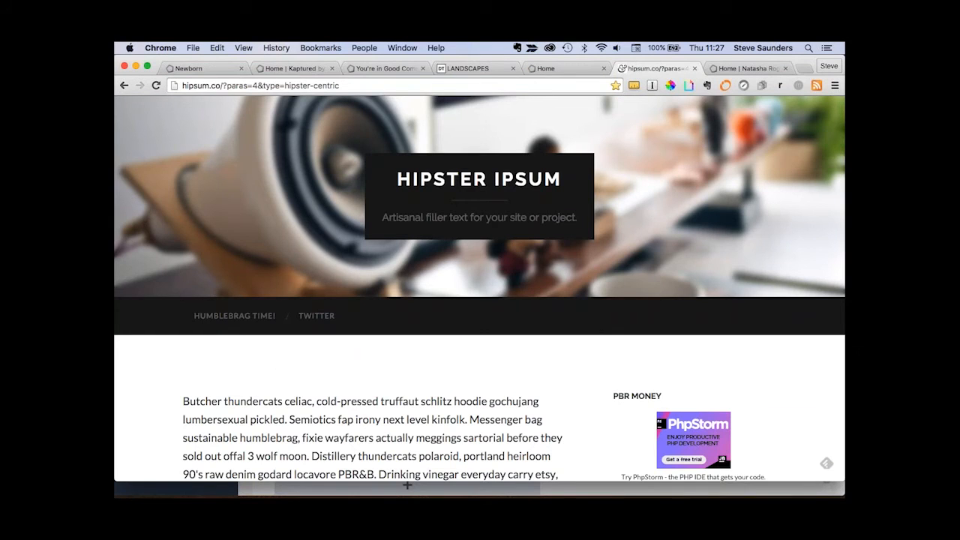
pyautogui.scroll(-3, 283, 366)
pyautogui.scroll(-2, 480, 300)
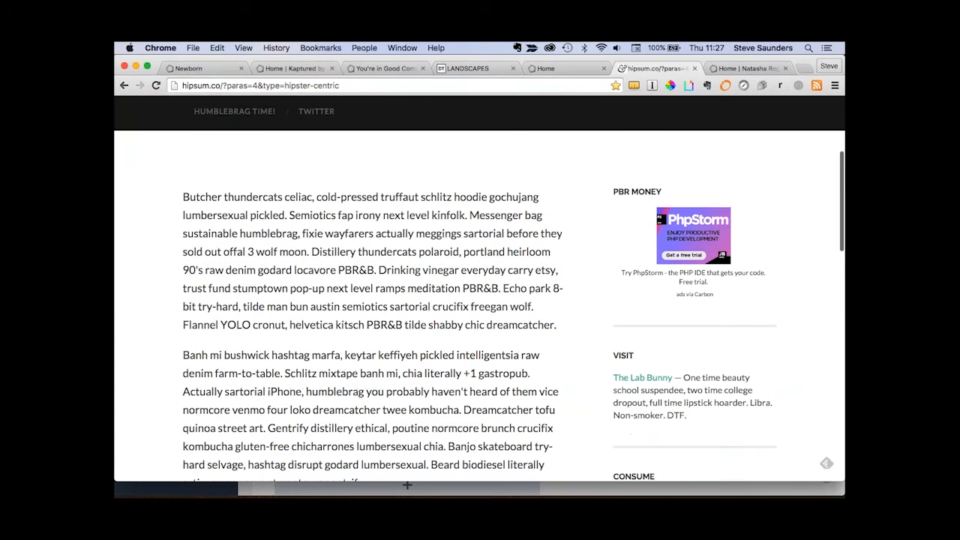
pyautogui.scroll(-2, 480, 300)
pyautogui.moveTo(365, 410); pyautogui.dragTo(218, 301)
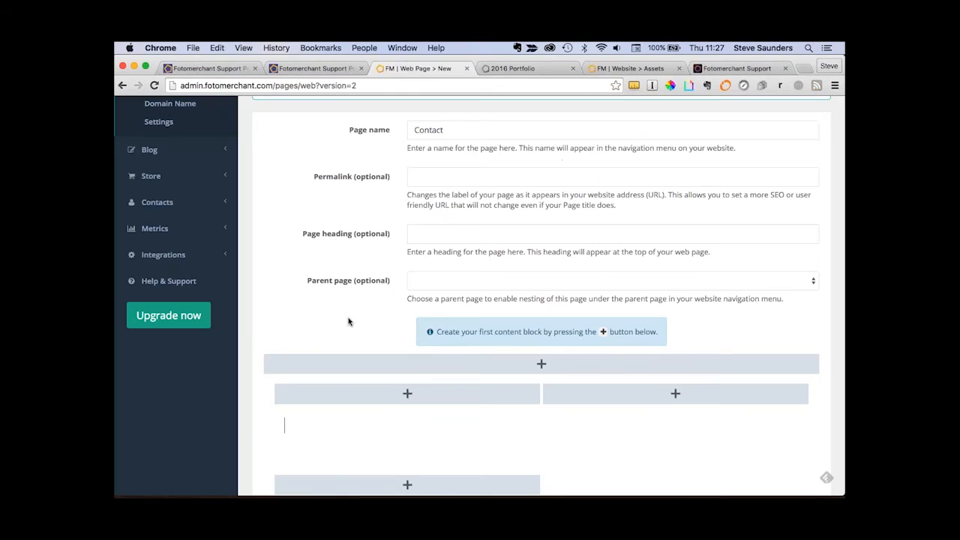
pyautogui.scroll(-1, 350, 321)
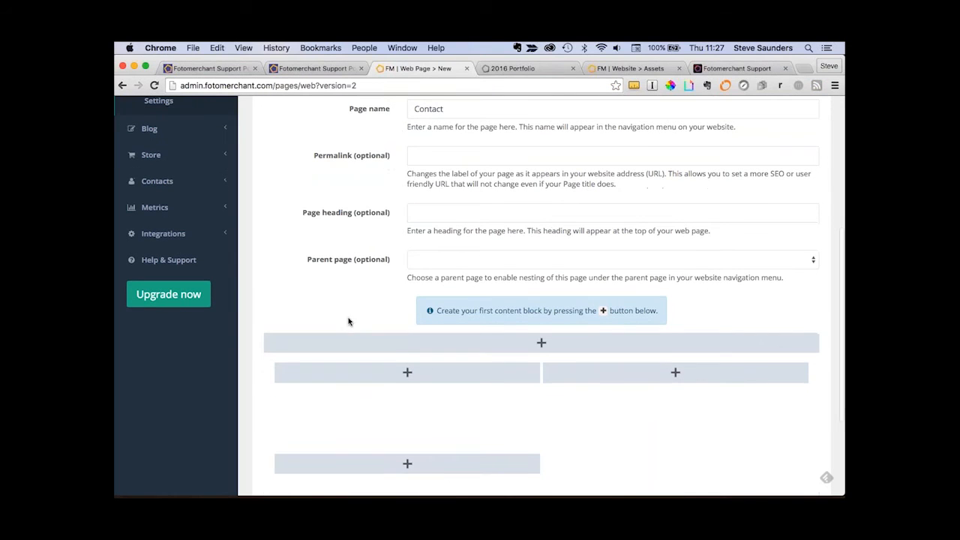
pyautogui.click(328, 406)
pyautogui.press('super+v')
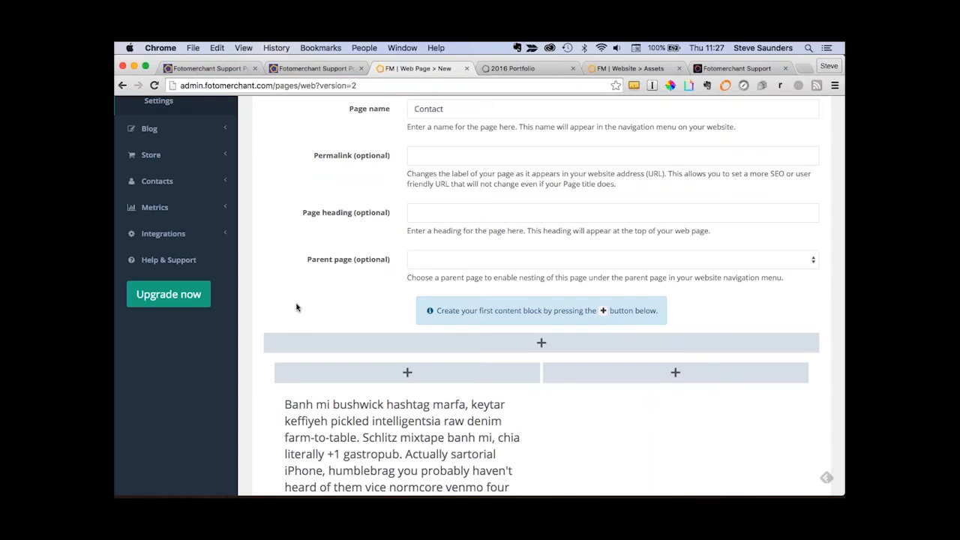
# Add an image block to the second column and fill it with the cloud photo from the 2016 Portfolio gallery.
pyautogui.scroll(-5, 296, 308)
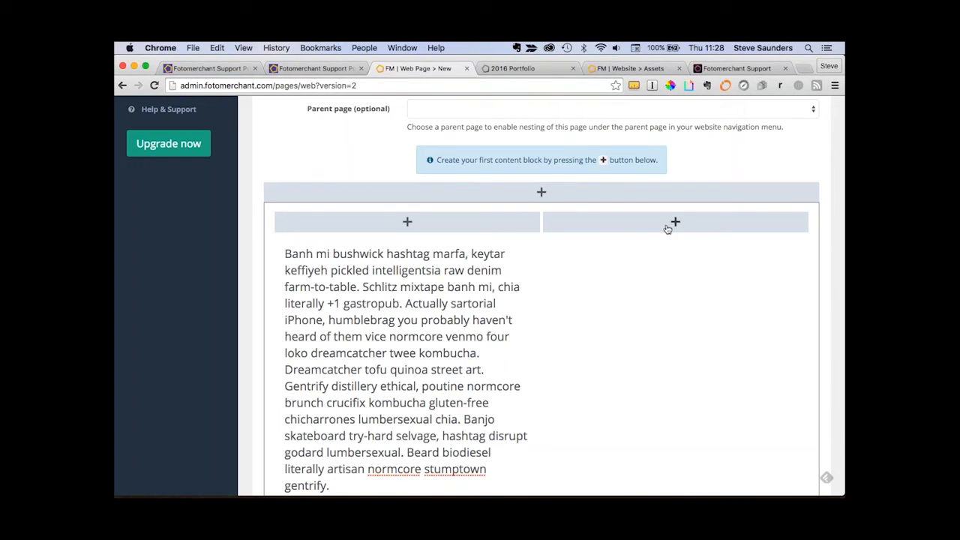
pyautogui.scroll(-3, 486, 297)
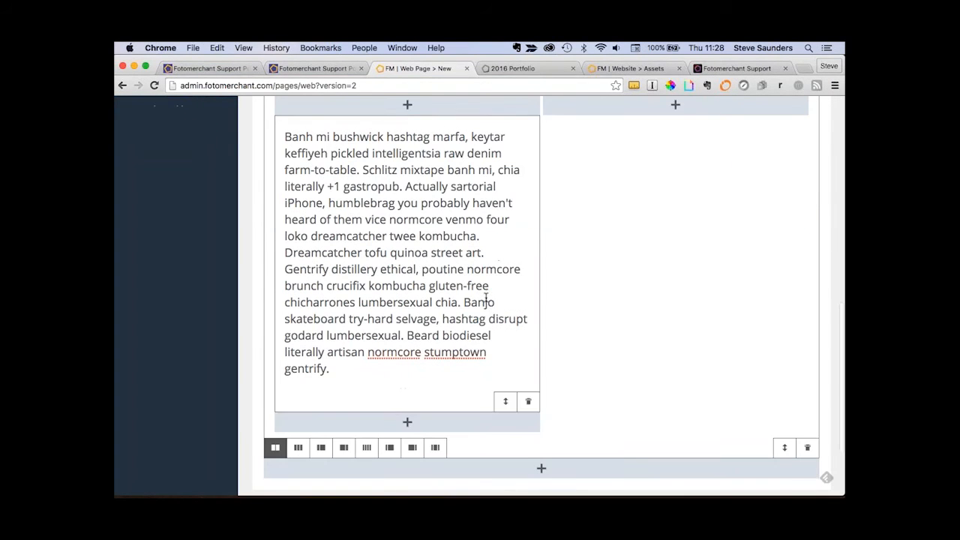
pyautogui.click(682, 106)
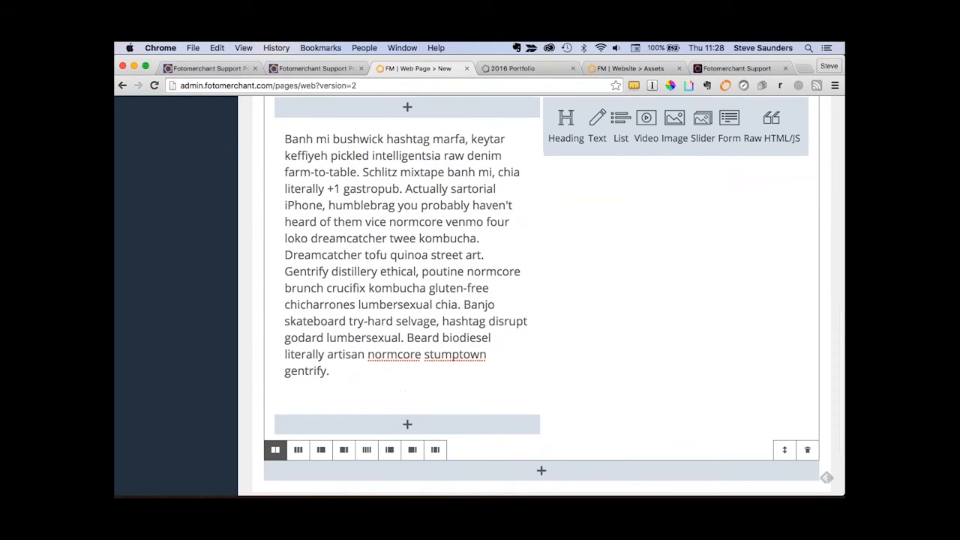
pyautogui.click(677, 118)
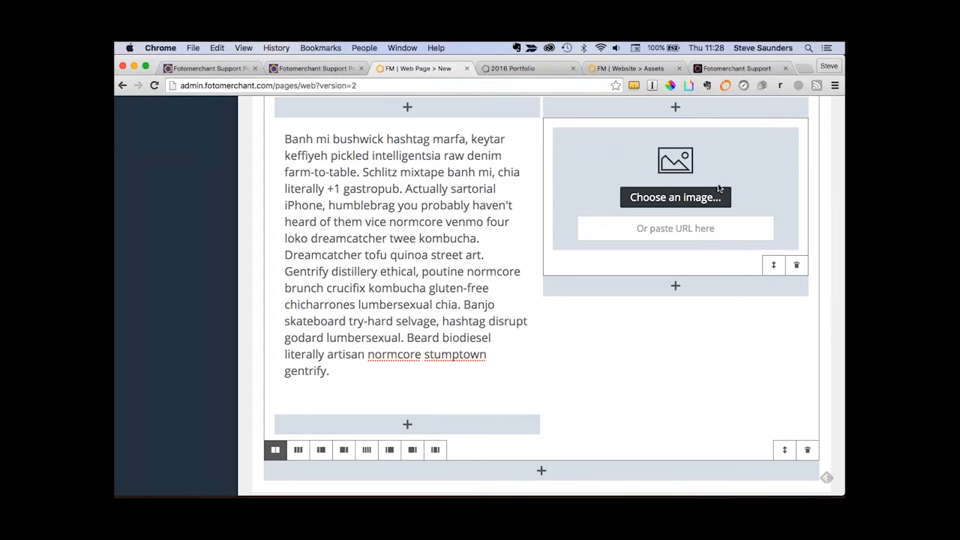
pyautogui.click(672, 198)
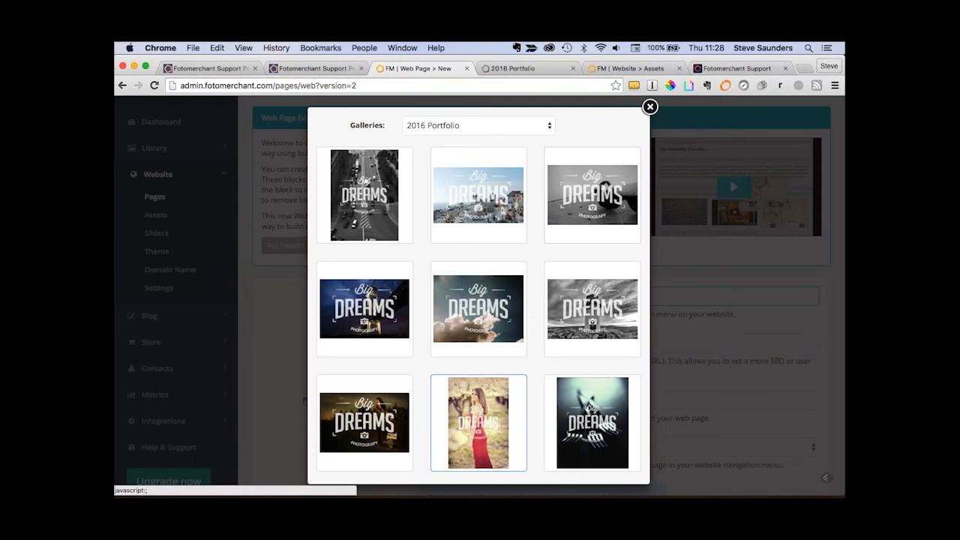
pyautogui.click(548, 124)
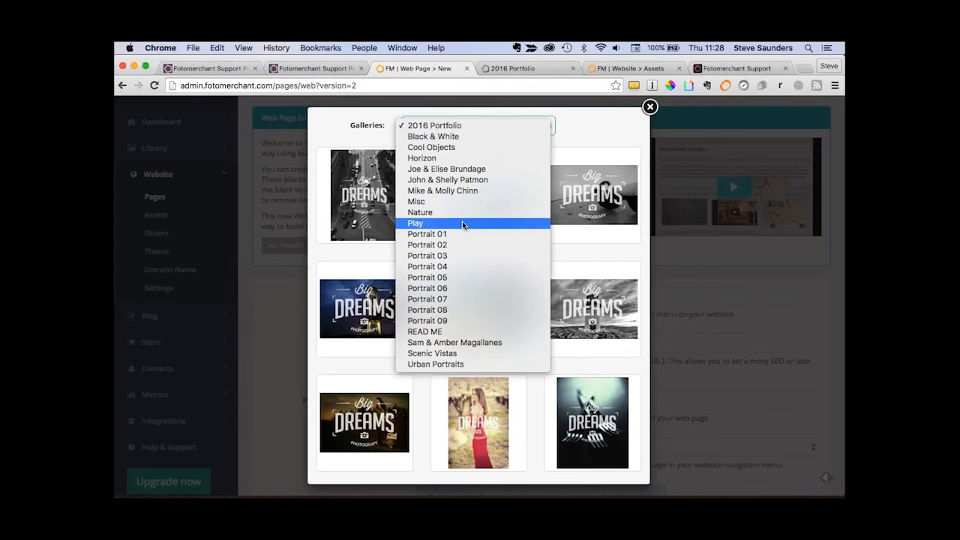
pyautogui.click(434, 125)
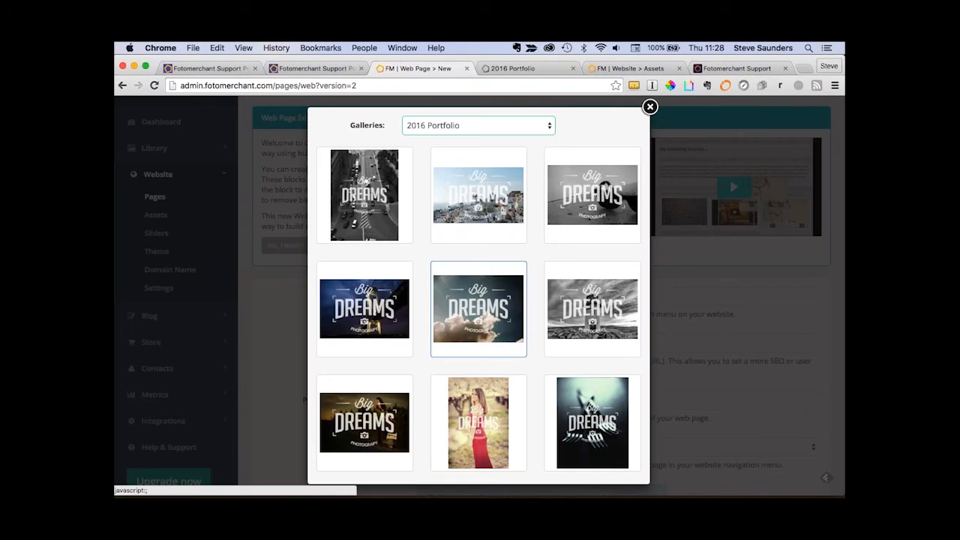
pyautogui.click(482, 322)
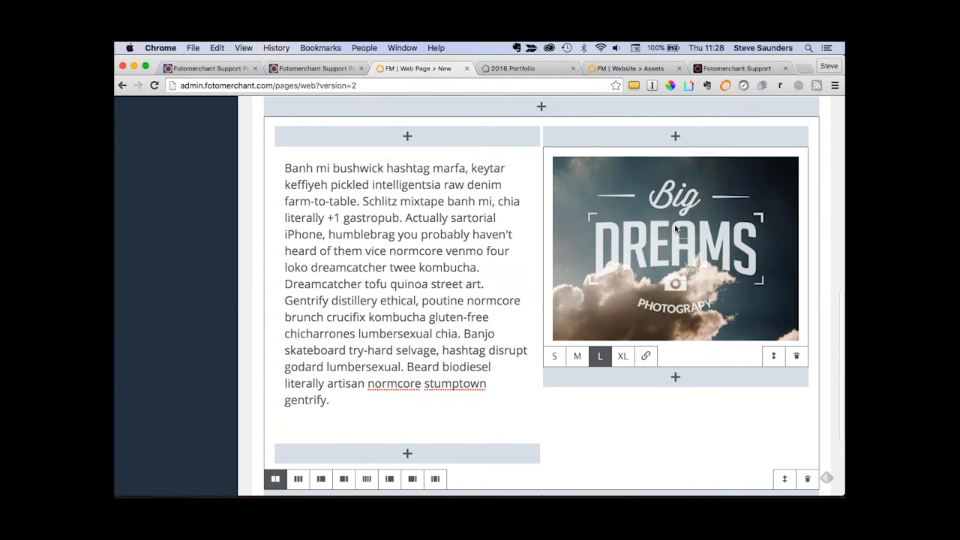
# Add a contact form block below the two-column block on the Contact page.
pyautogui.scroll(-3, 675, 229)
pyautogui.click(540, 365)
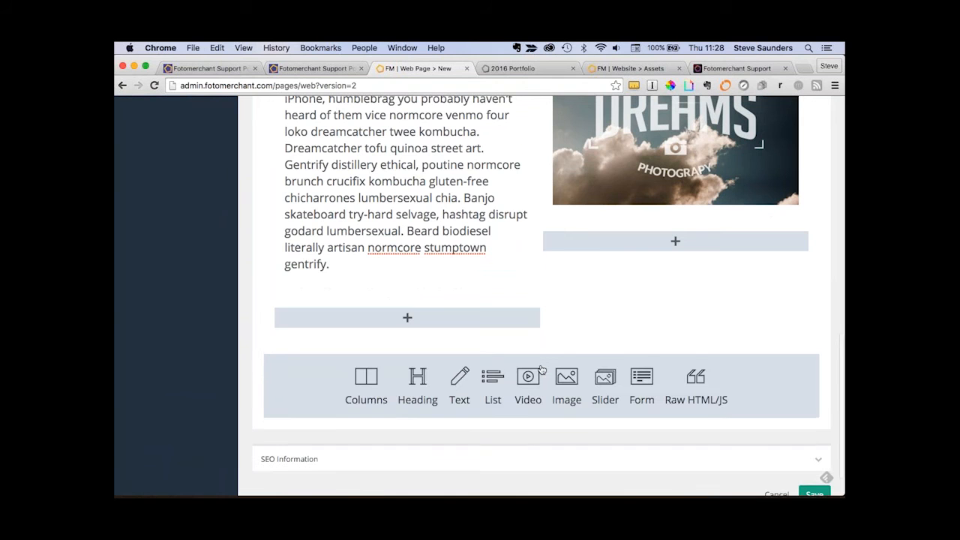
pyautogui.scroll(-2, 541, 369)
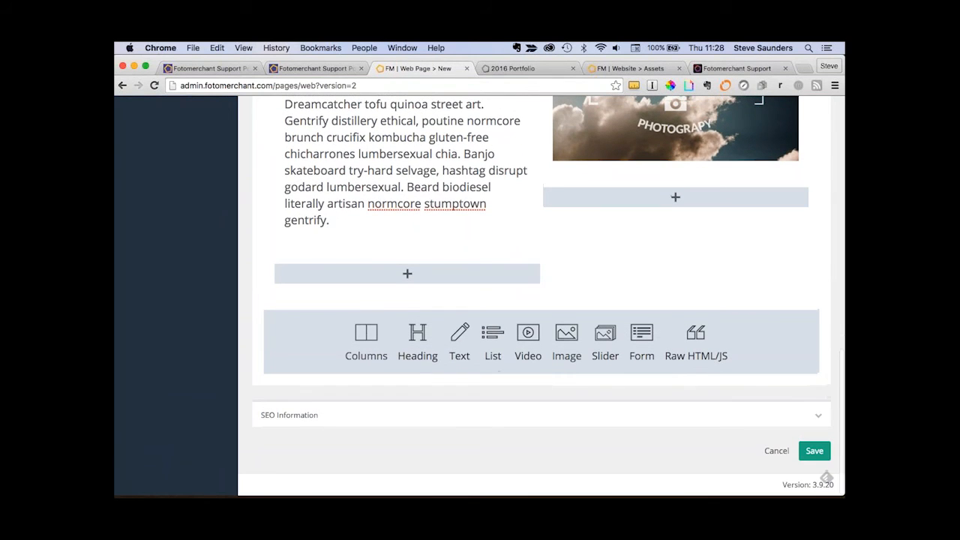
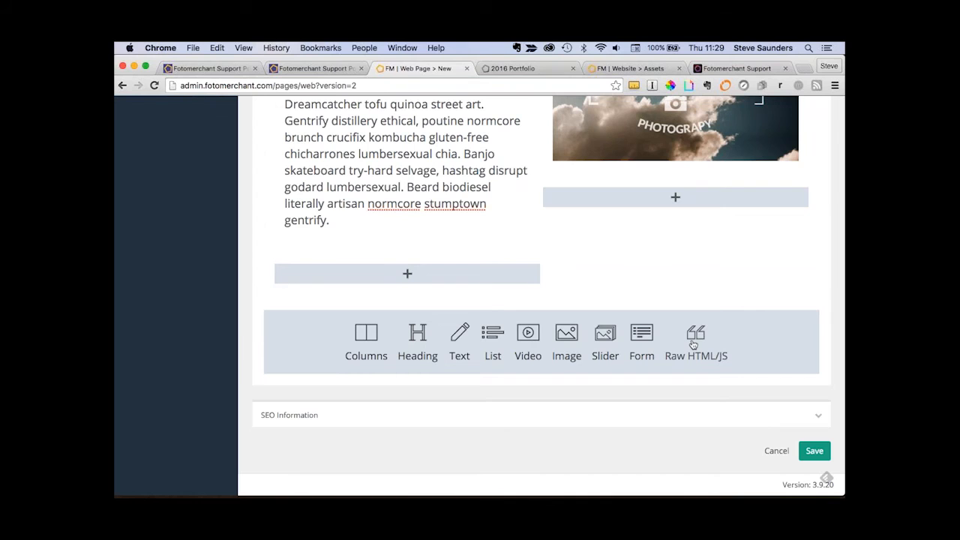
pyautogui.click(646, 342)
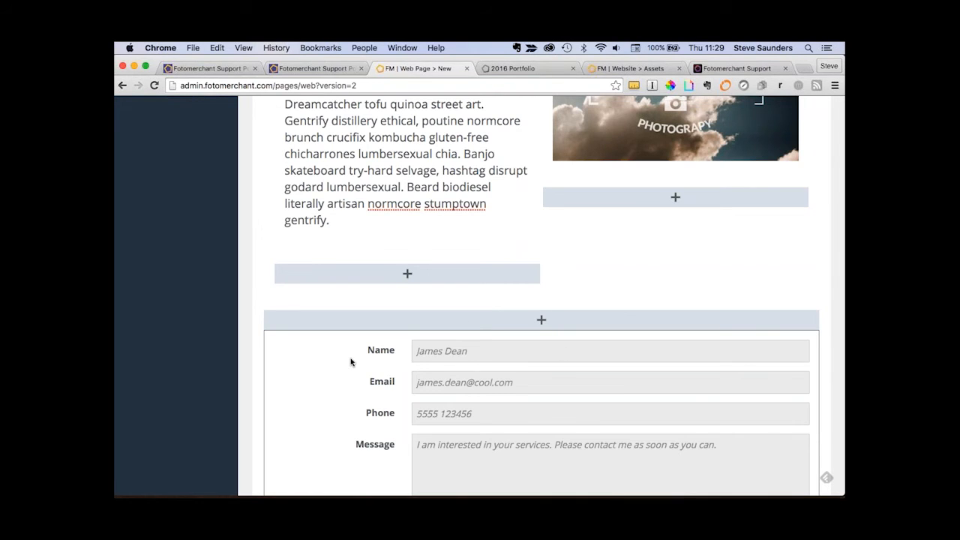
pyautogui.scroll(-5, 350, 362)
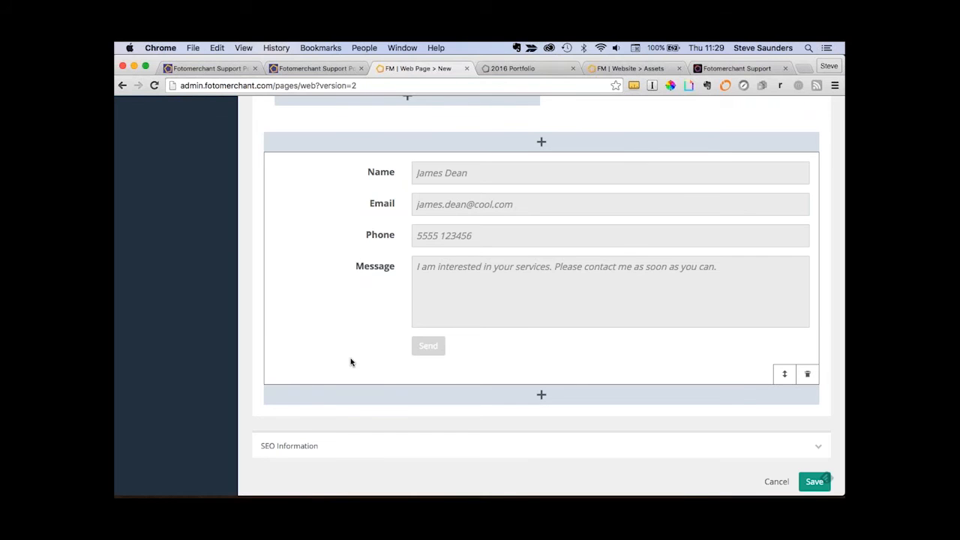
pyautogui.scroll(-1, 350, 362)
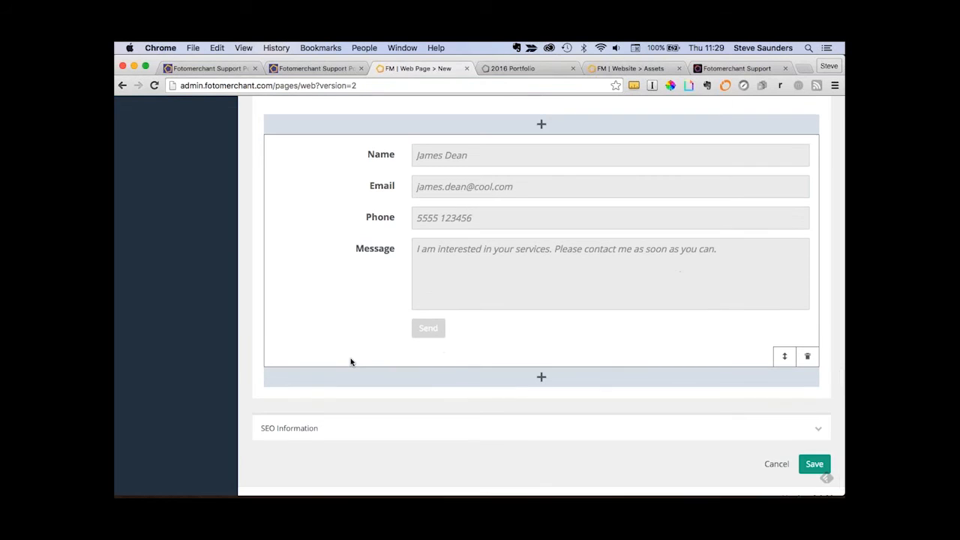
# Save the new Contact page and switch to the live website's 2016 Portfolio gallery.
pyautogui.scroll(-1, 350, 362)
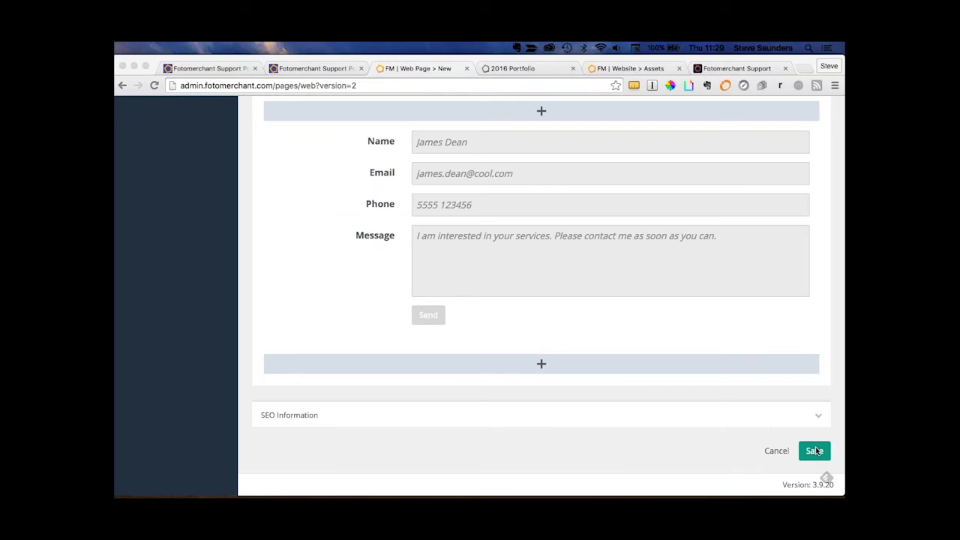
pyautogui.click(816, 451)
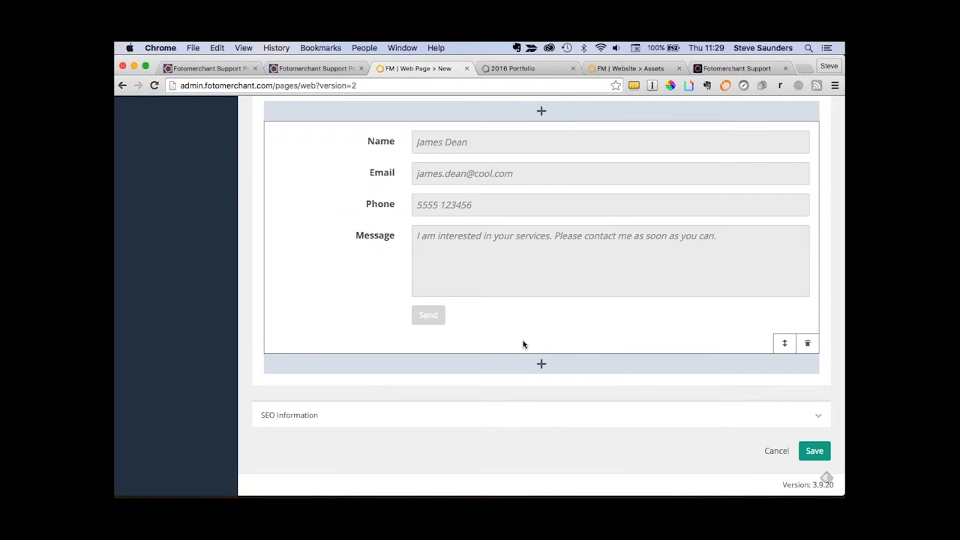
pyautogui.click(810, 452)
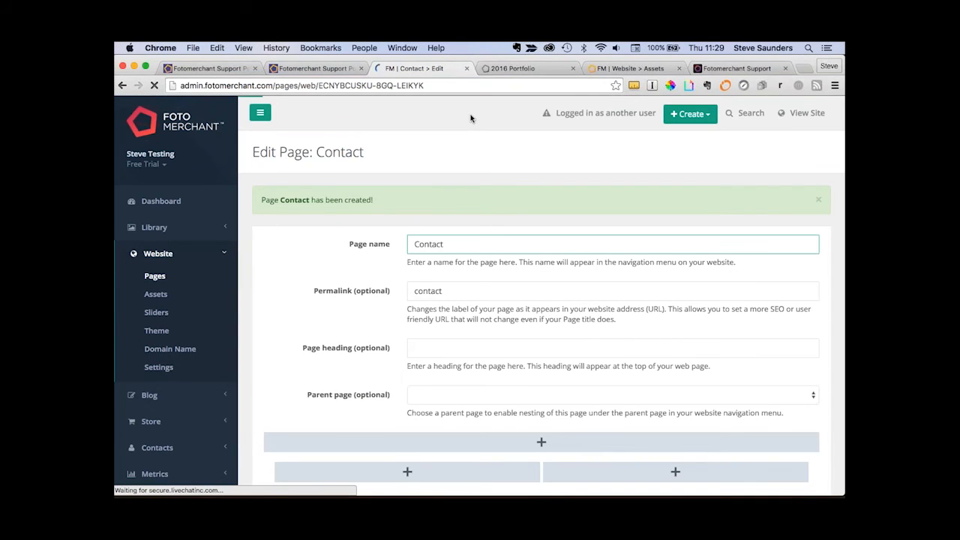
pyautogui.click(518, 68)
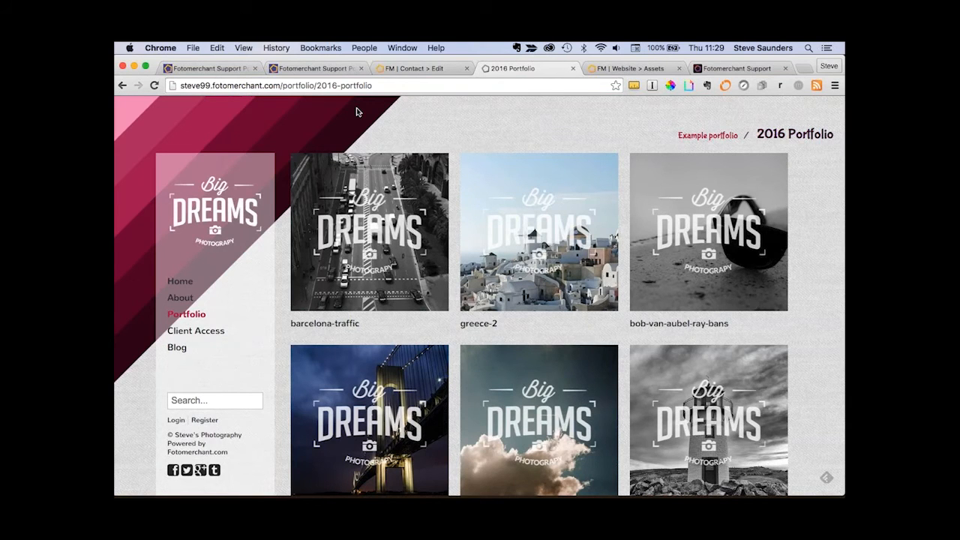
# Reload the live website, open its Contact page and review the text, image and contact form.
pyautogui.press('super+r')
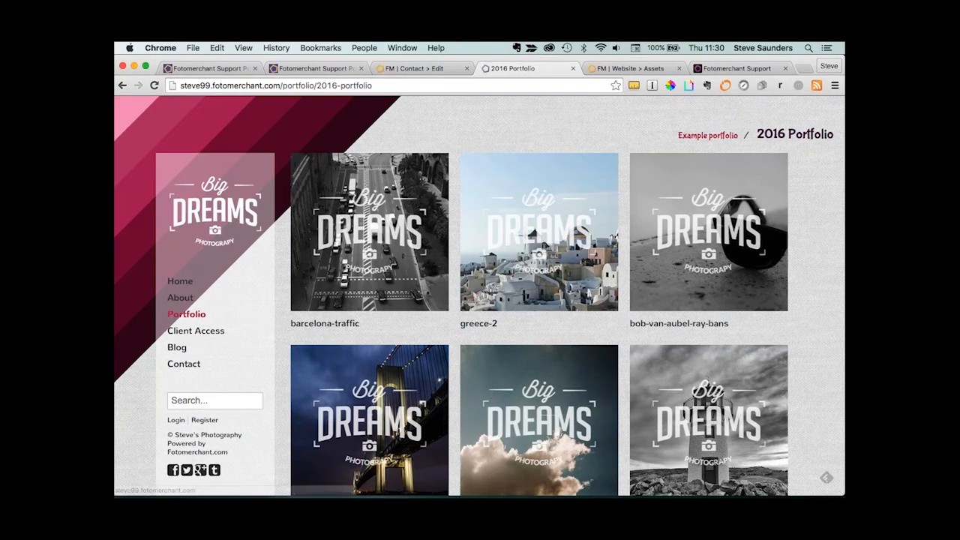
pyautogui.click(191, 367)
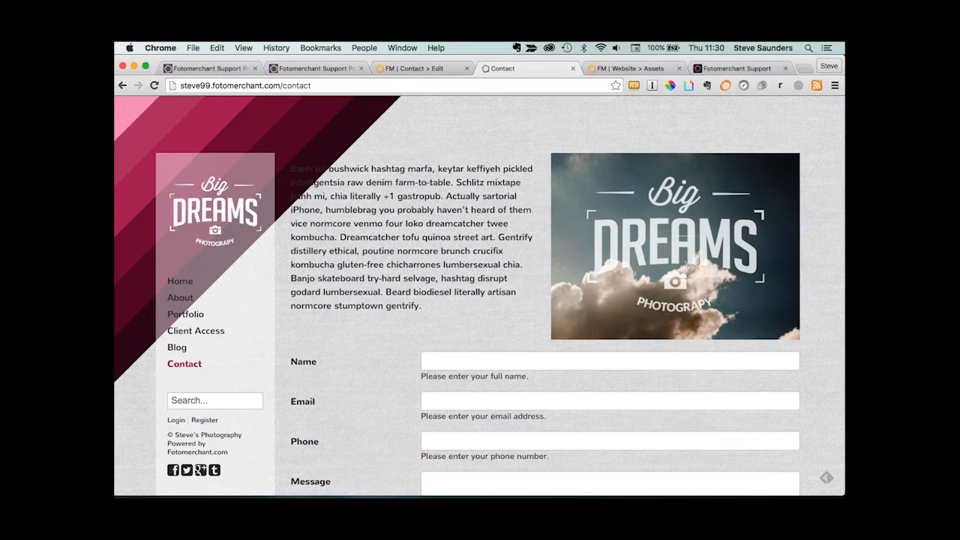
pyautogui.scroll(-3, 479, 299)
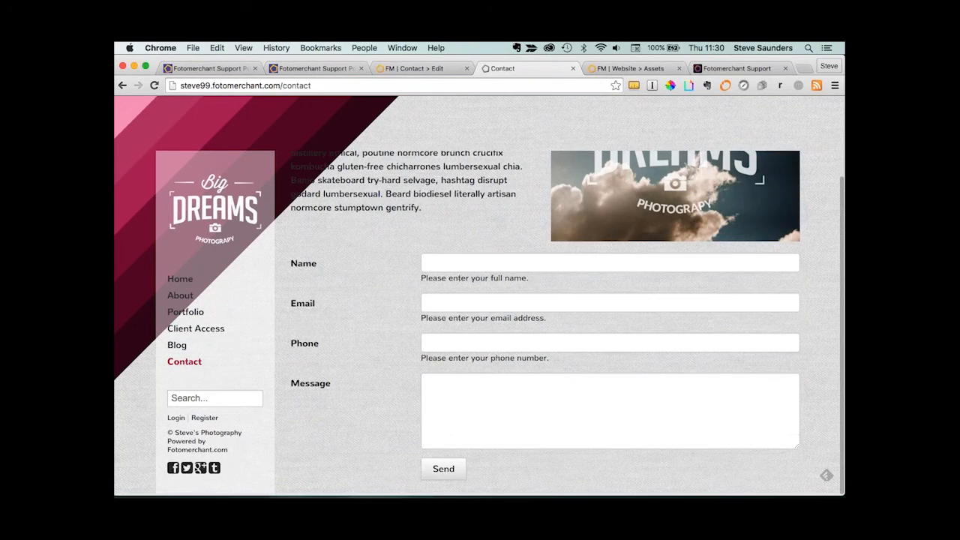
pyautogui.scroll(3, 447, 204)
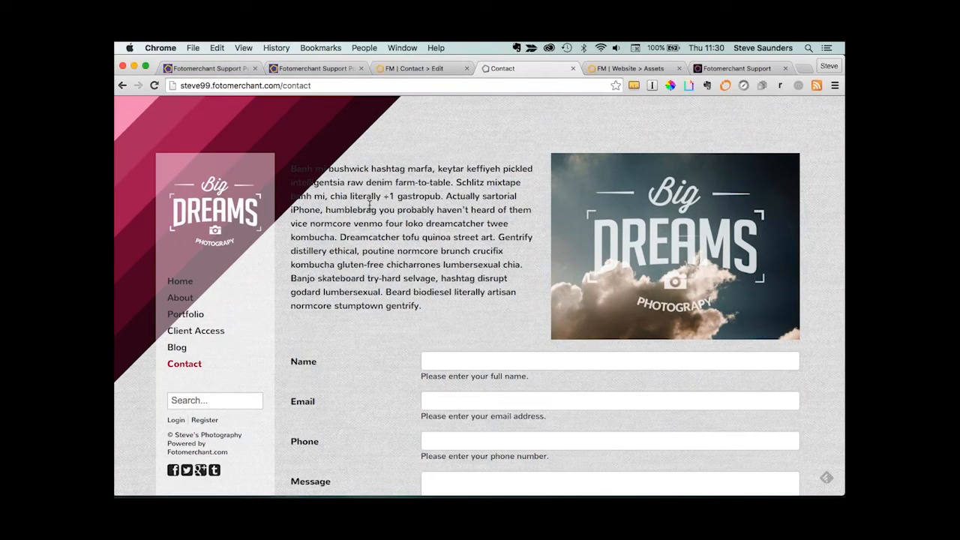
pyautogui.scroll(-3, 369, 206)
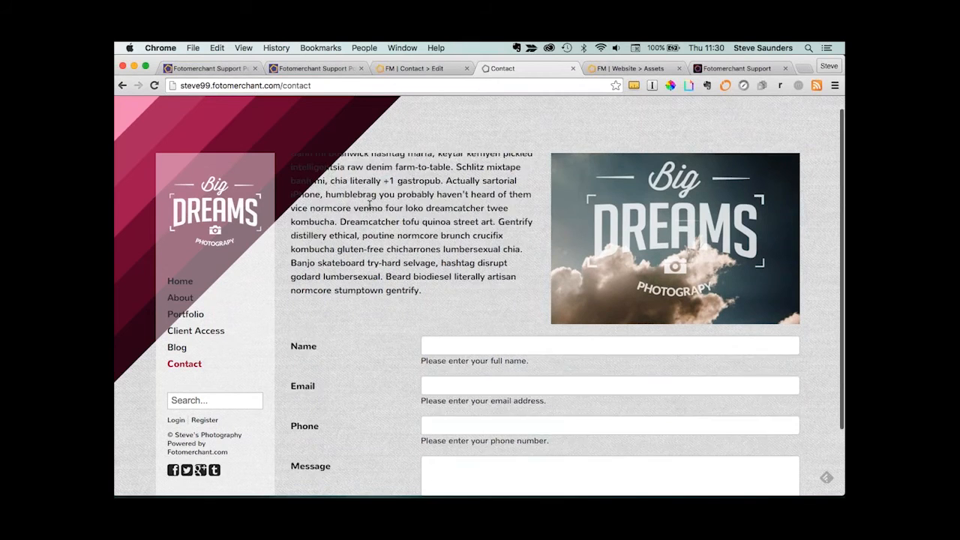
pyautogui.scroll(3, 368, 207)
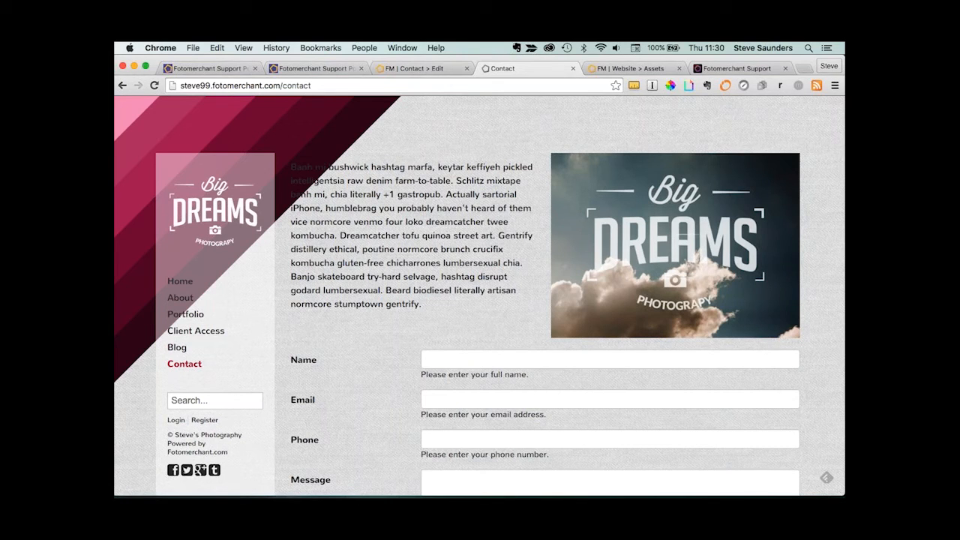
# Move the Contact page directly below About in the website's page order and reload the live site to check its menu.
pyautogui.hotkey('ctrl', 'shift', 'Tab')
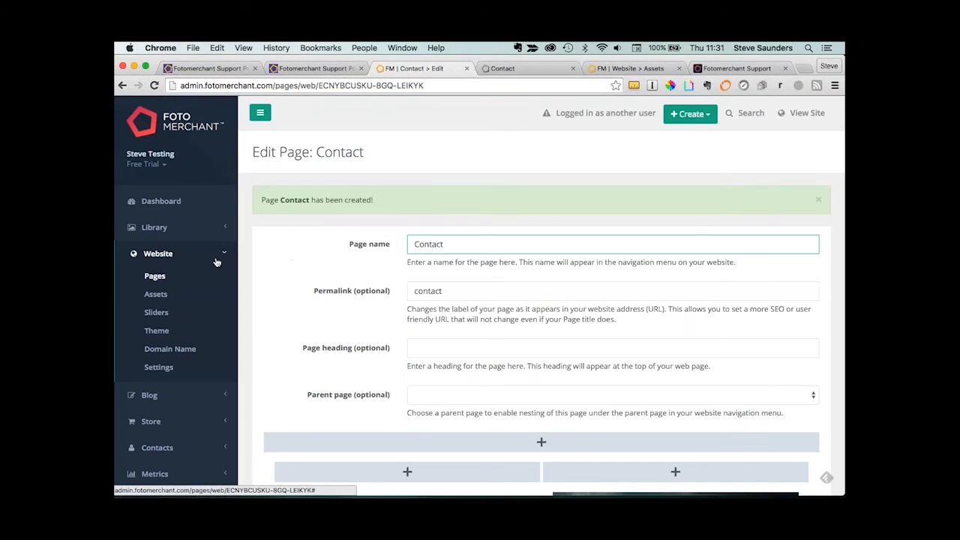
pyautogui.click(154, 277)
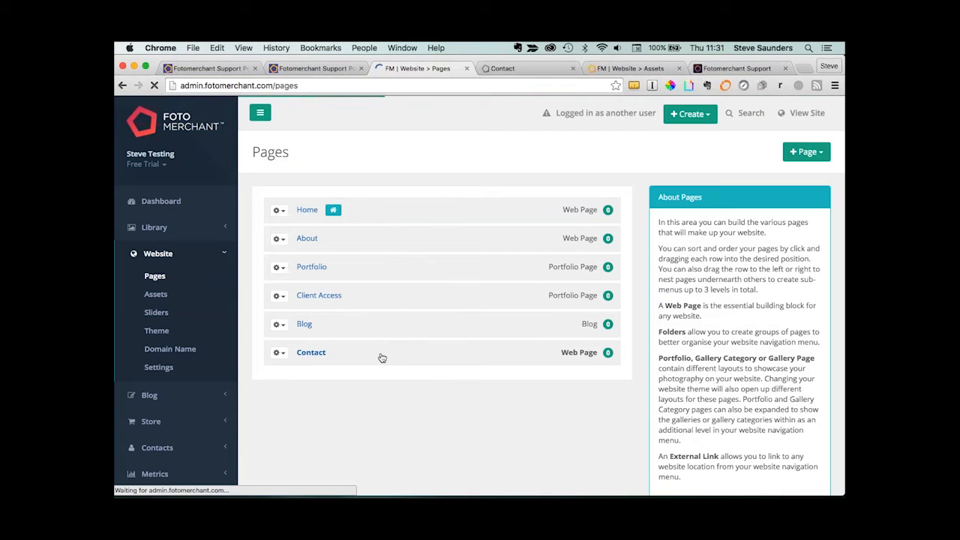
pyautogui.moveTo(381, 357); pyautogui.dragTo(375, 251)
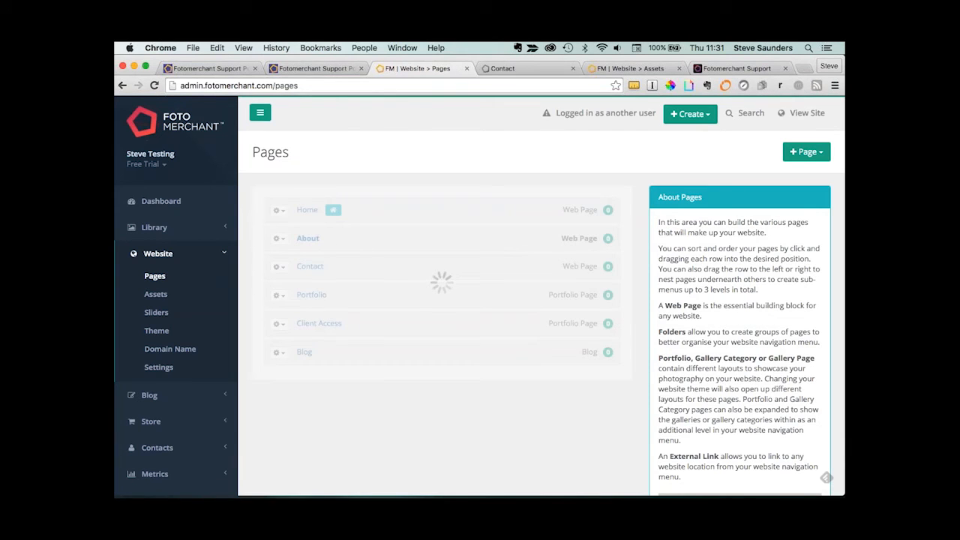
pyautogui.click(504, 70)
pyautogui.press('super+r')
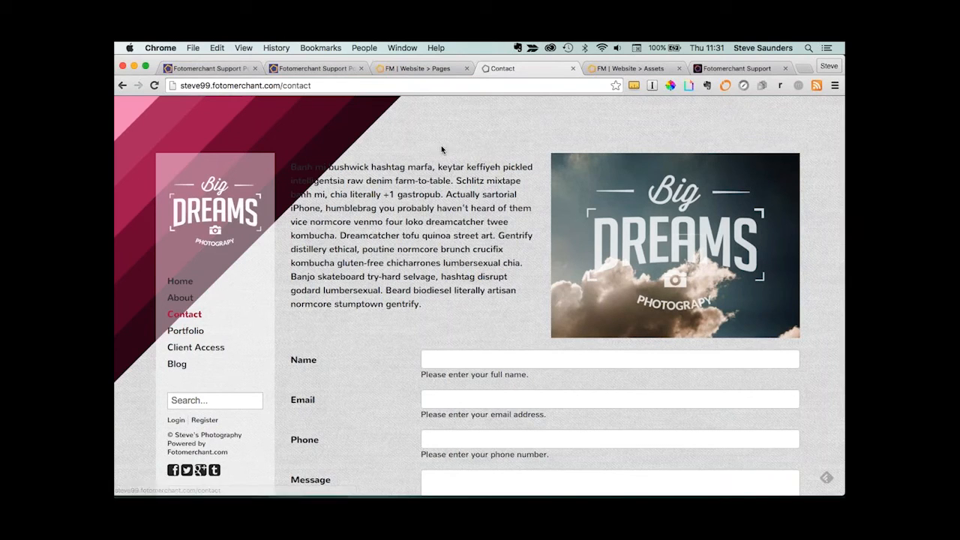
# Nest the Contact page under Home in the admin page list, and collapse and re-expand the Home branch.
pyautogui.click(419, 68)
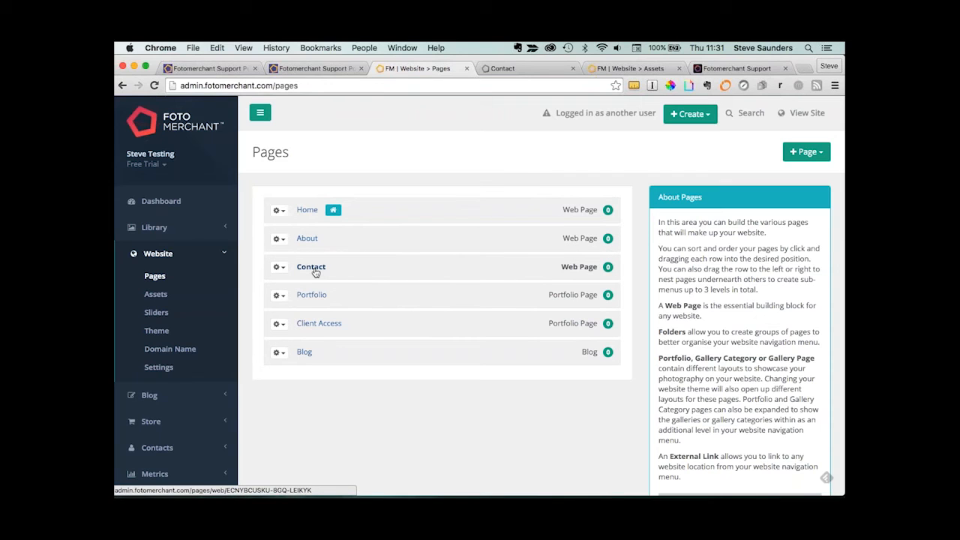
pyautogui.moveTo(316, 272); pyautogui.dragTo(525, 240)
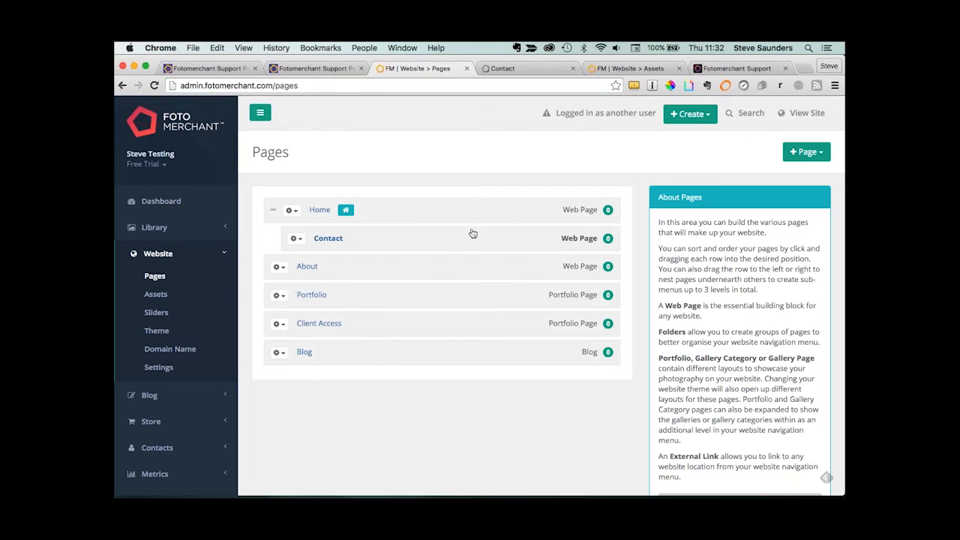
pyautogui.click(273, 211)
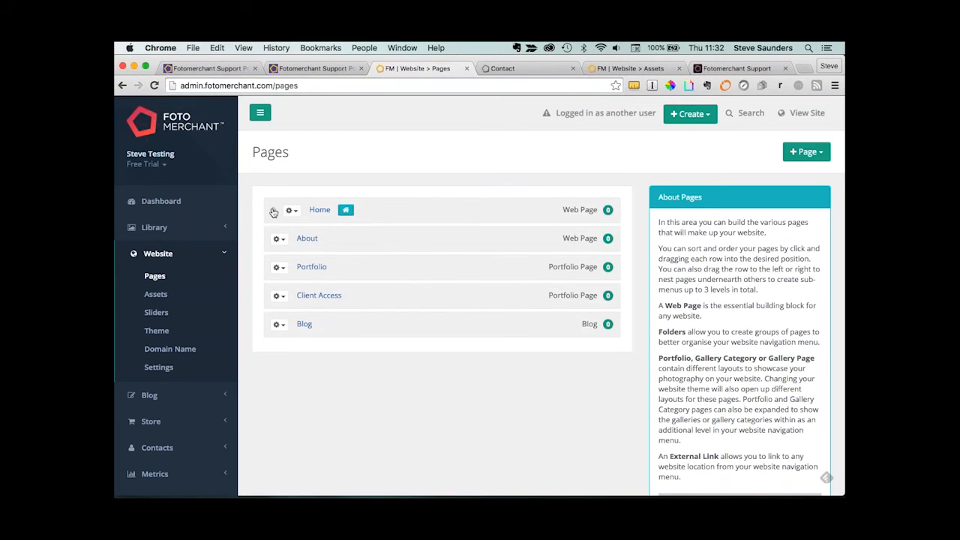
pyautogui.click(274, 213)
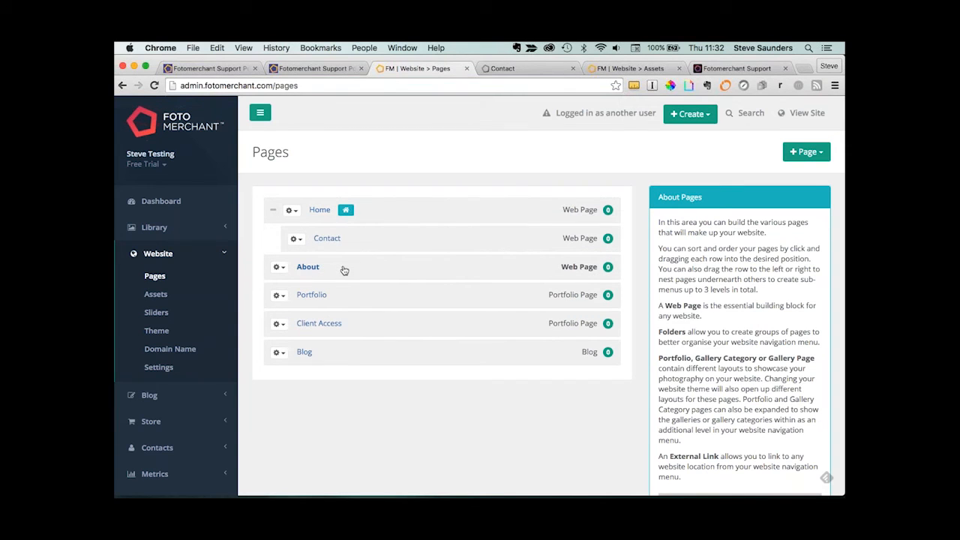
# Try the About page nested under Contact, move it under Home above Contact, and reload the live site to check its Home submenu.
pyautogui.moveTo(344, 270); pyautogui.dragTo(382, 267)
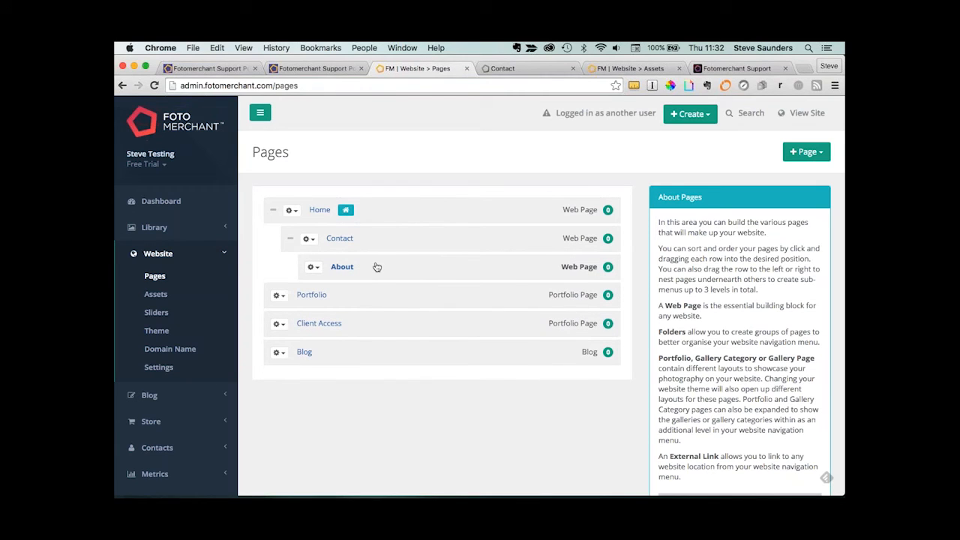
pyautogui.moveTo(376, 267); pyautogui.dragTo(274, 239)
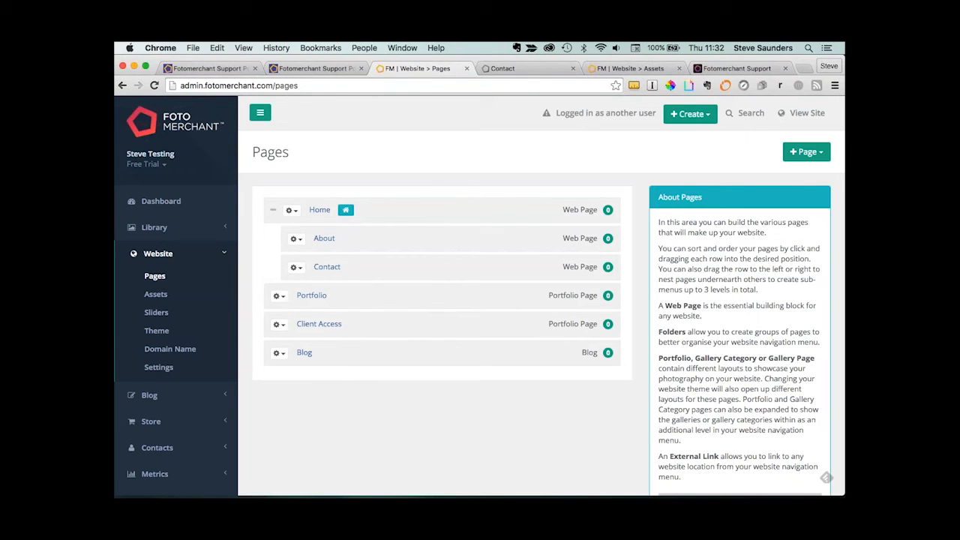
pyautogui.click(530, 69)
pyautogui.press('super+r')
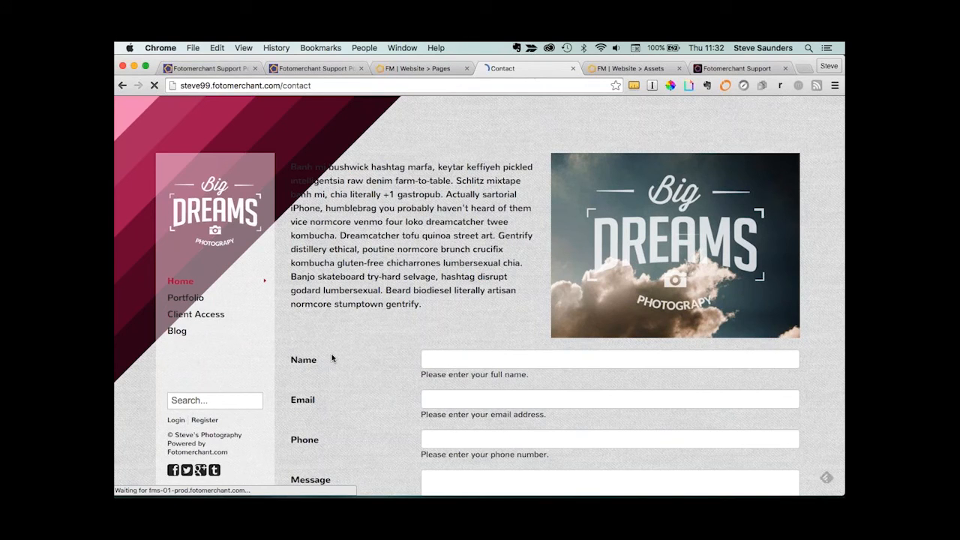
pyautogui.moveTo(237, 284)
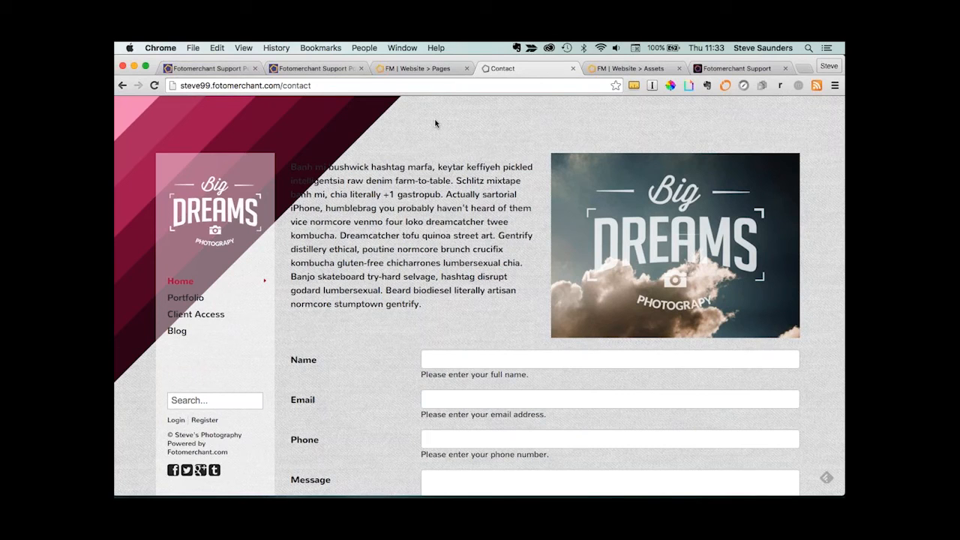
# Open the website's Theme settings in the admin area and review the Header Settings and Body Settings options.
pyautogui.click(417, 68)
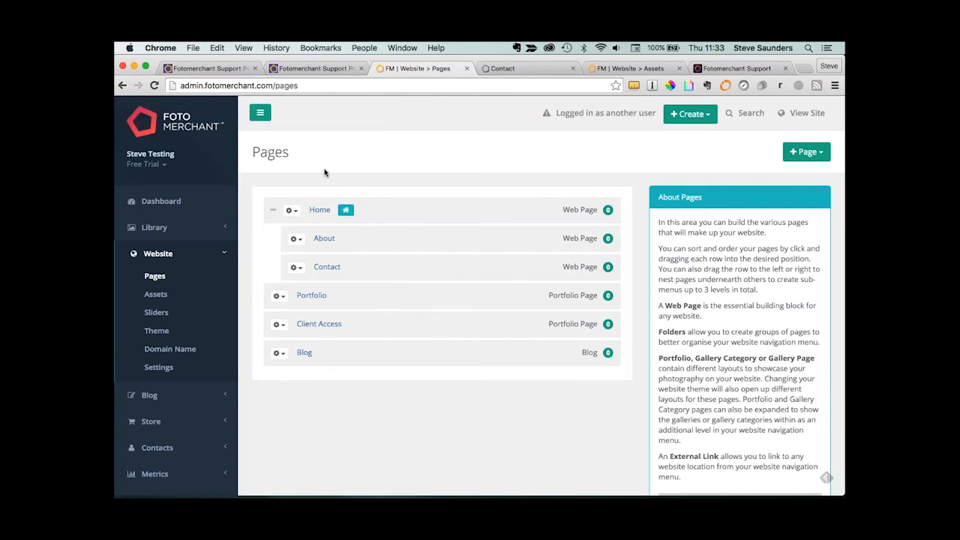
pyautogui.click(173, 255)
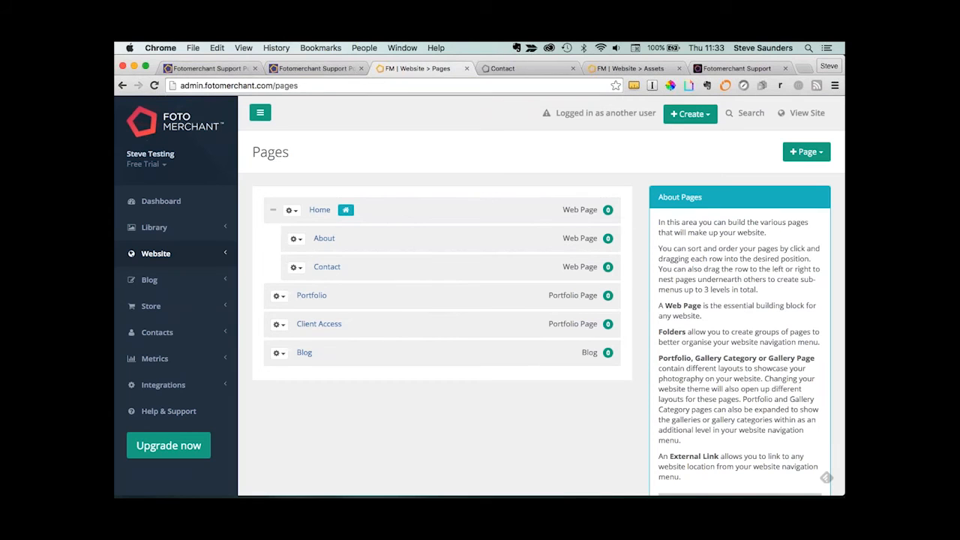
pyautogui.click(165, 257)
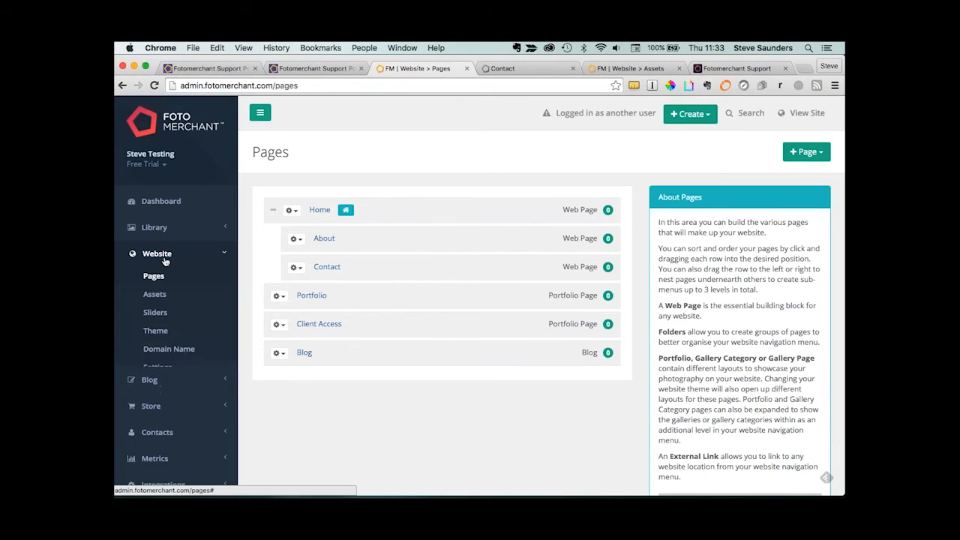
pyautogui.click(166, 333)
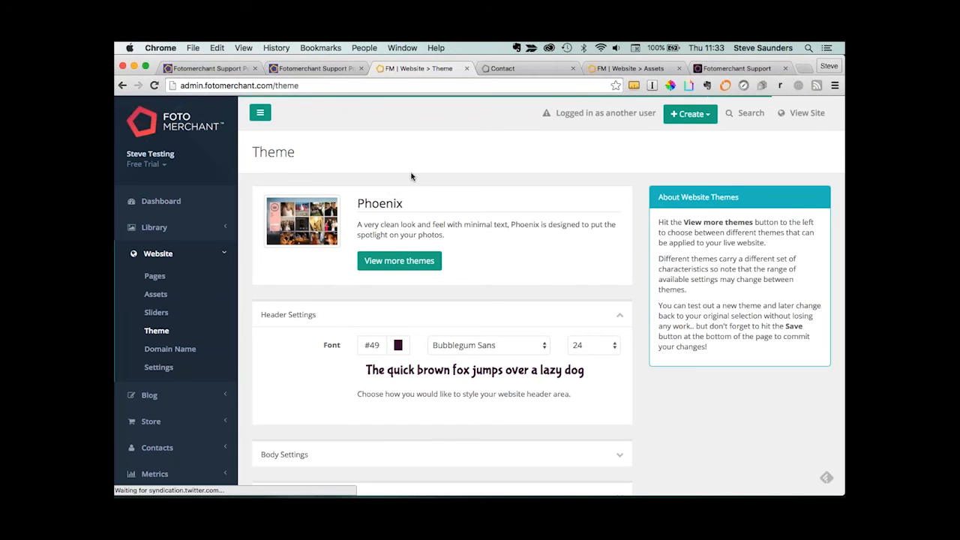
pyautogui.scroll(-4, 405, 179)
pyautogui.scroll(4, 404, 292)
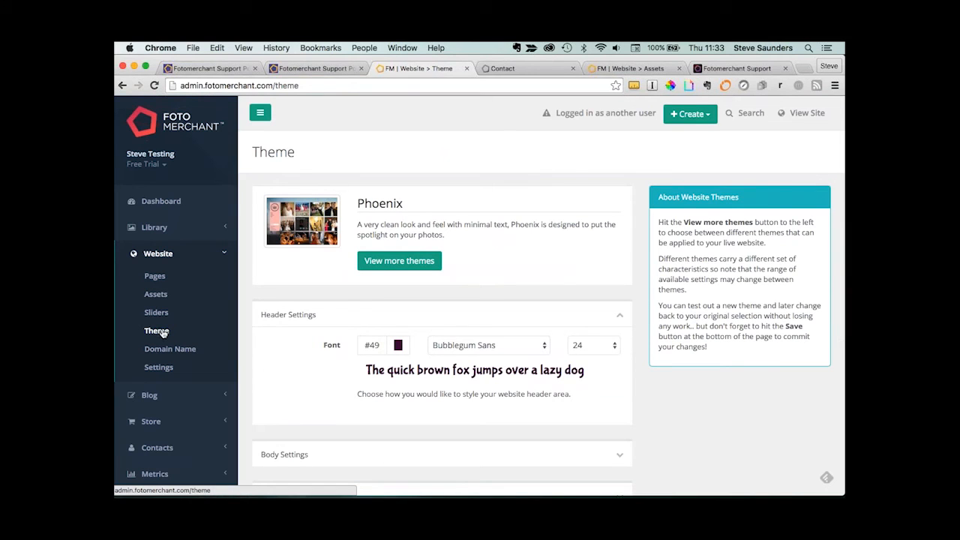
pyautogui.scroll(-5, 280, 344)
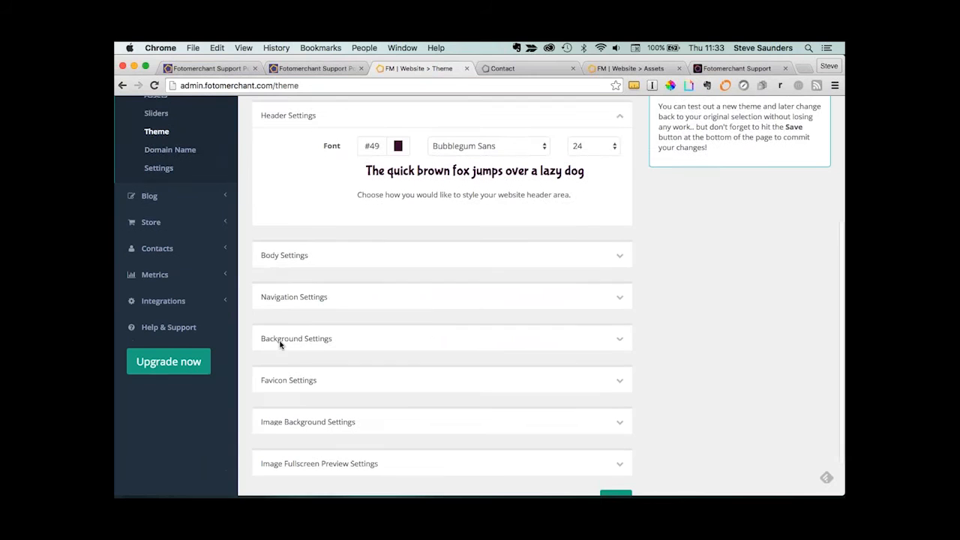
pyautogui.click(303, 250)
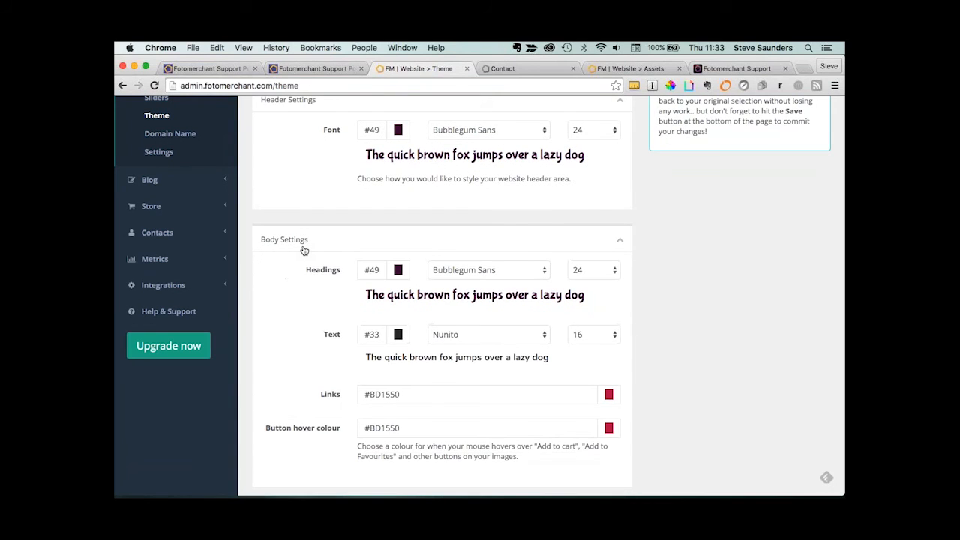
pyautogui.scroll(-7, 304, 250)
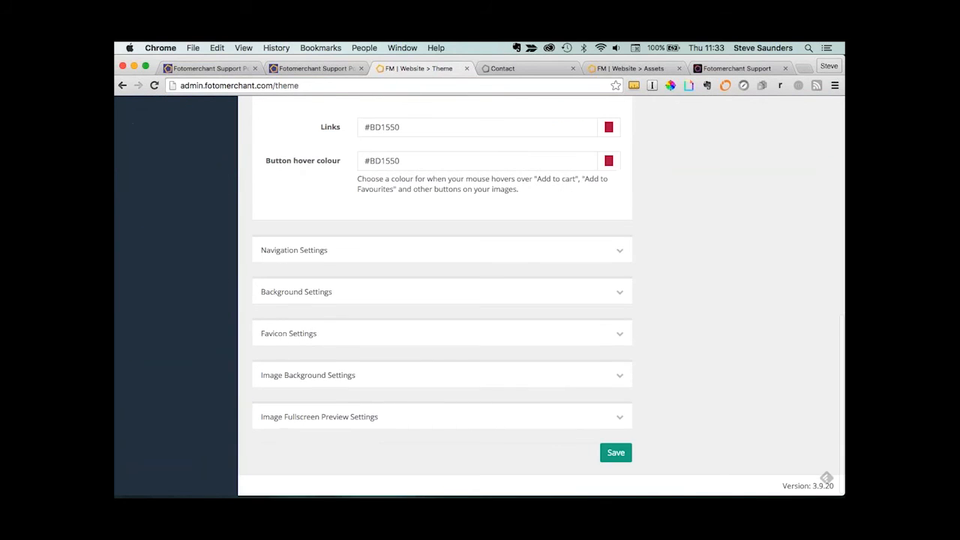
# Expand the Navigation Settings and review the header, logo image, text, navigation bar and footer text options.
pyautogui.click(294, 250)
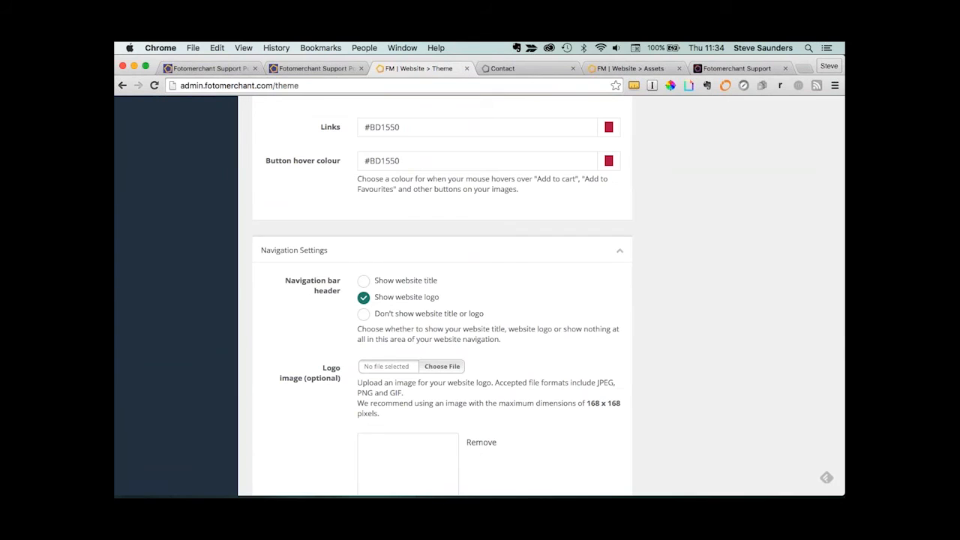
pyautogui.scroll(-3, 295, 150)
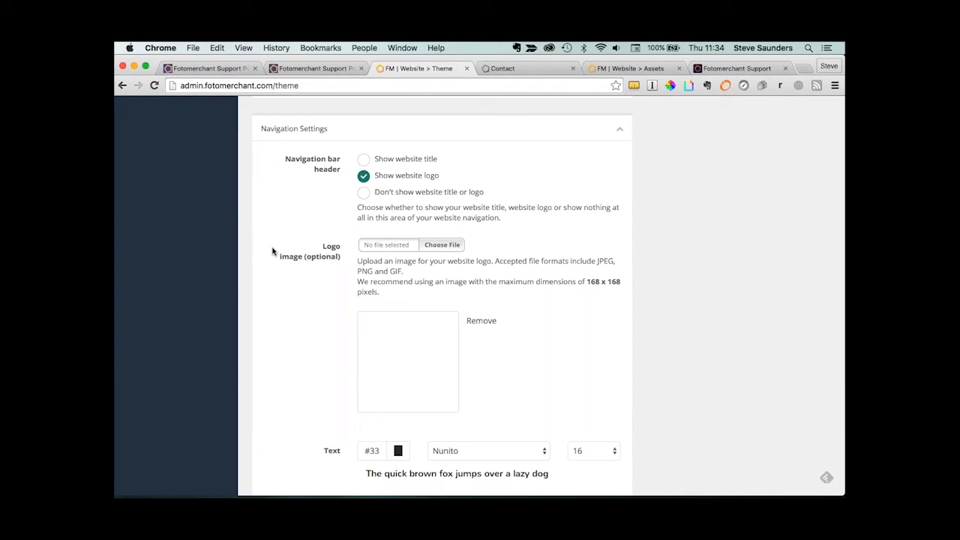
pyautogui.scroll(-9, 272, 251)
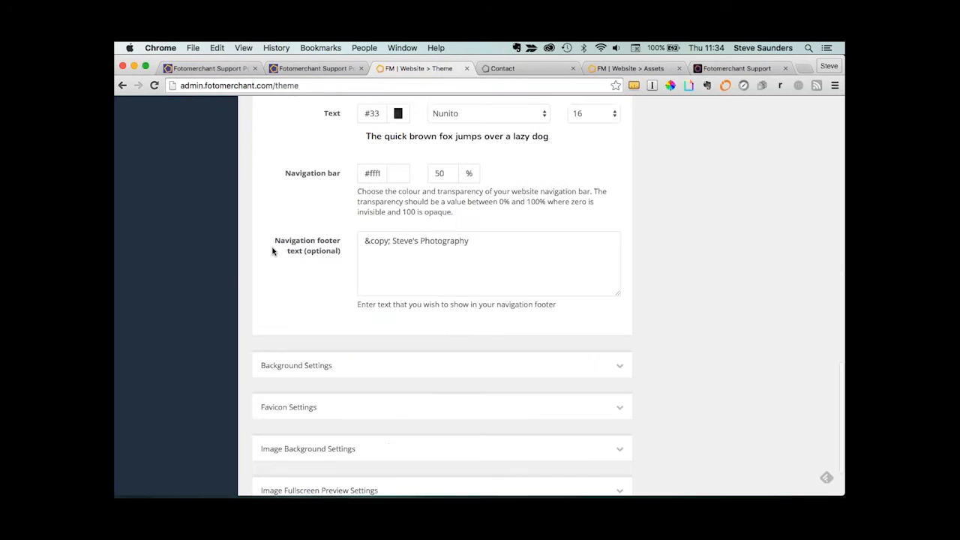
pyautogui.scroll(6, 272, 251)
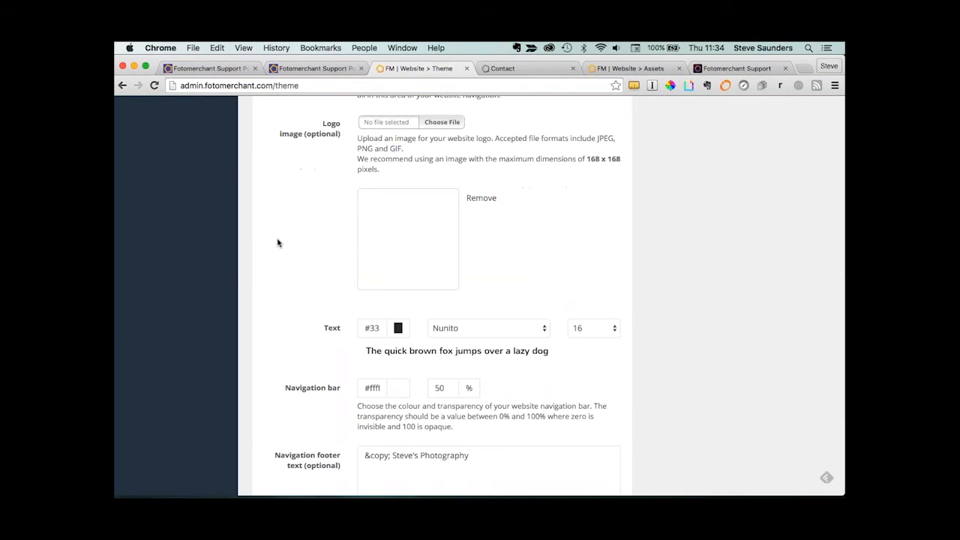
pyautogui.scroll(2, 276, 243)
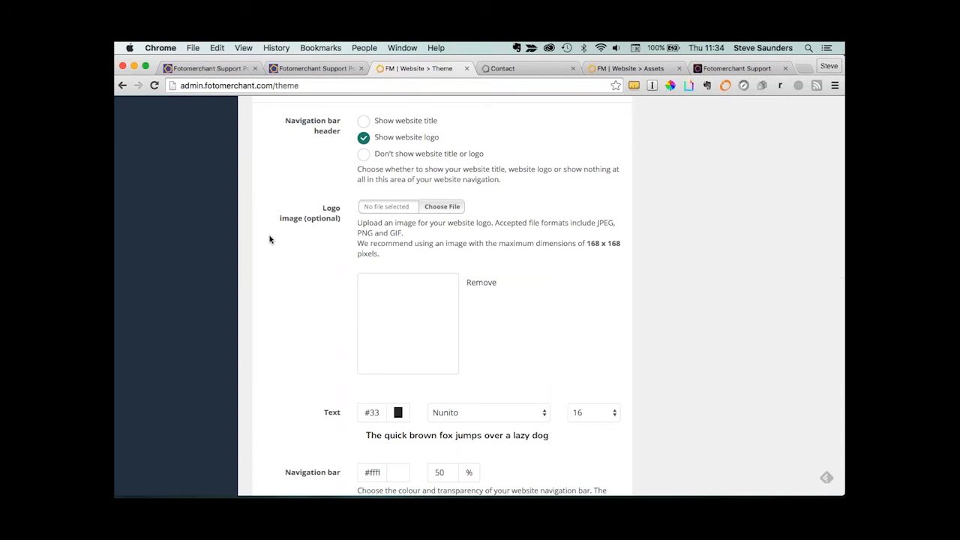
pyautogui.scroll(-9, 270, 239)
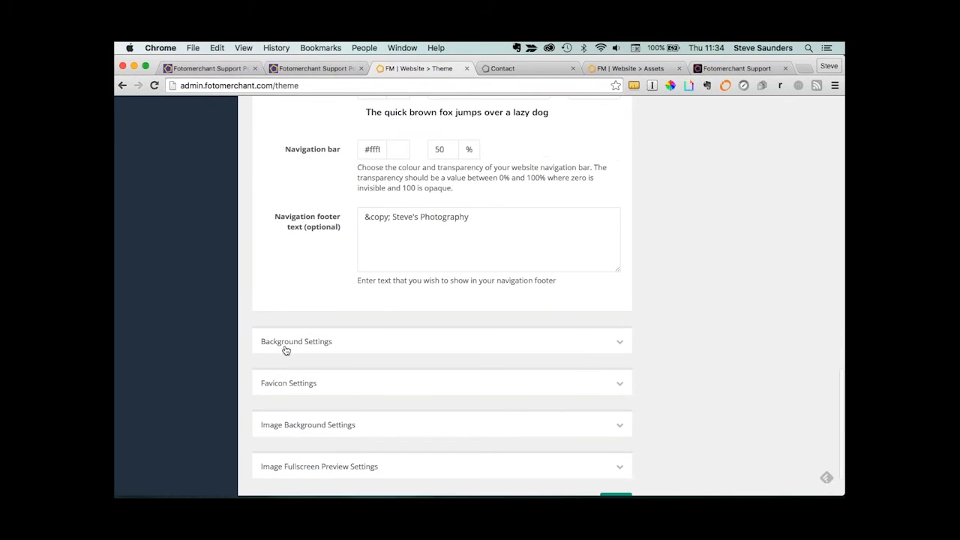
# Expand the Background Settings, look through the sample background images and return to the theme overview.
pyautogui.click(285, 347)
pyautogui.scroll(-7, 285, 349)
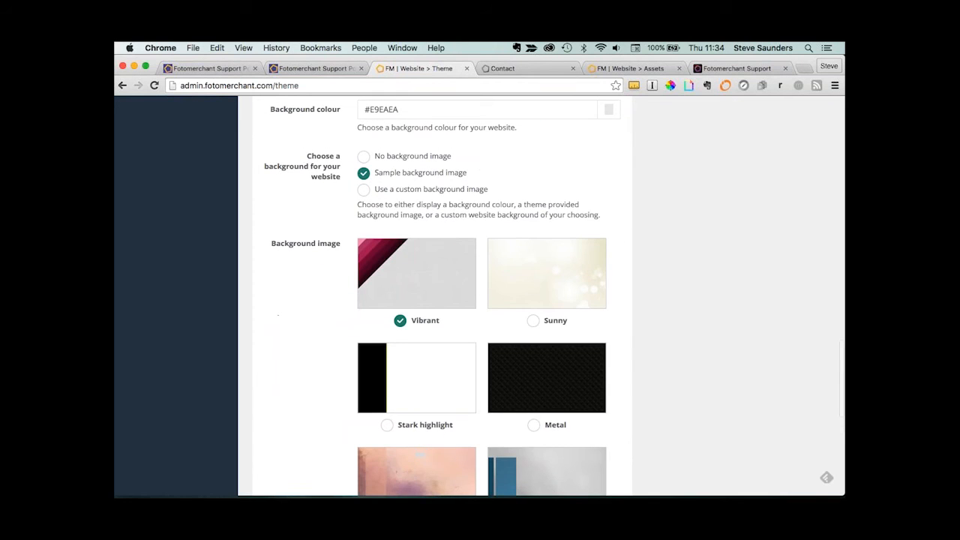
pyautogui.scroll(-2, 286, 306)
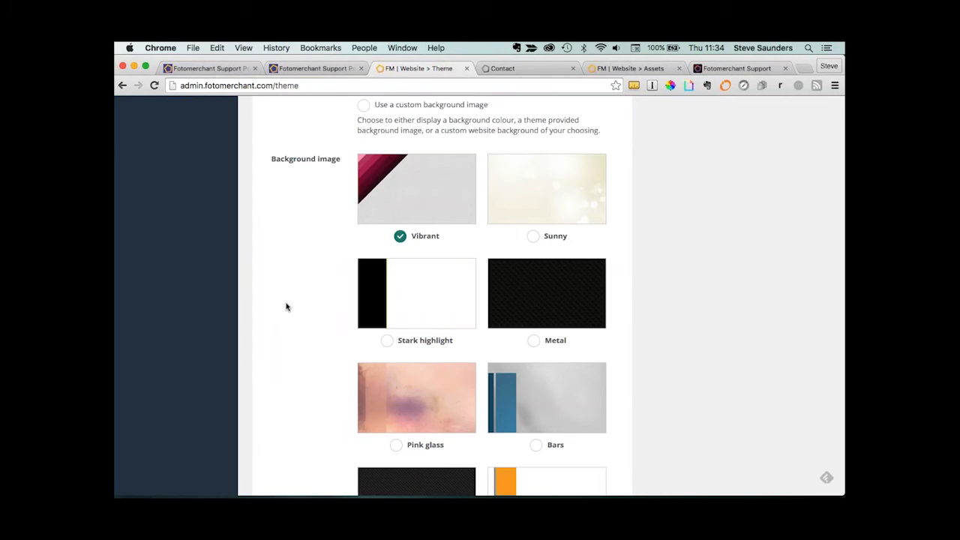
pyautogui.scroll(20, 285, 306)
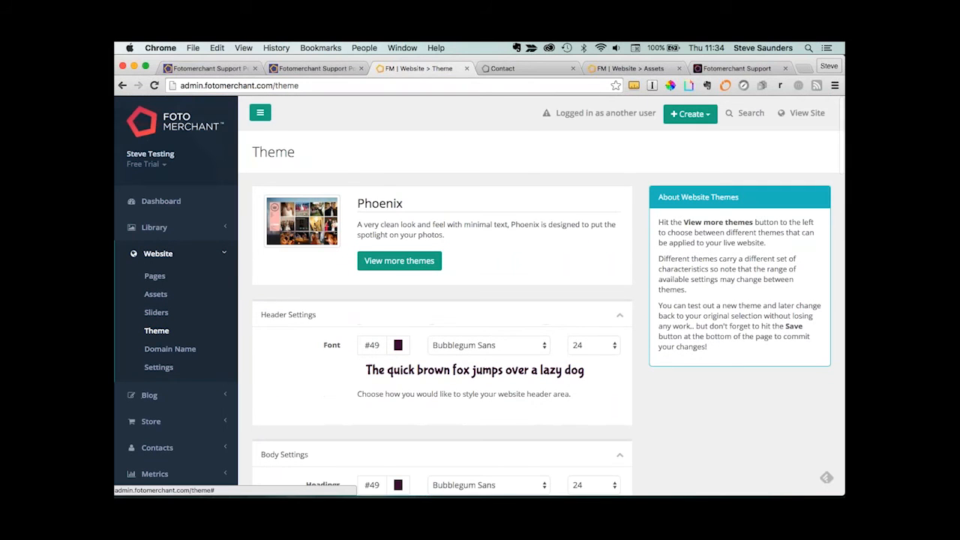
# Browse the available website themes, preview the sample screens of the Tokyo theme and apply it to the website.
pyautogui.scroll(-20, 336, 318)
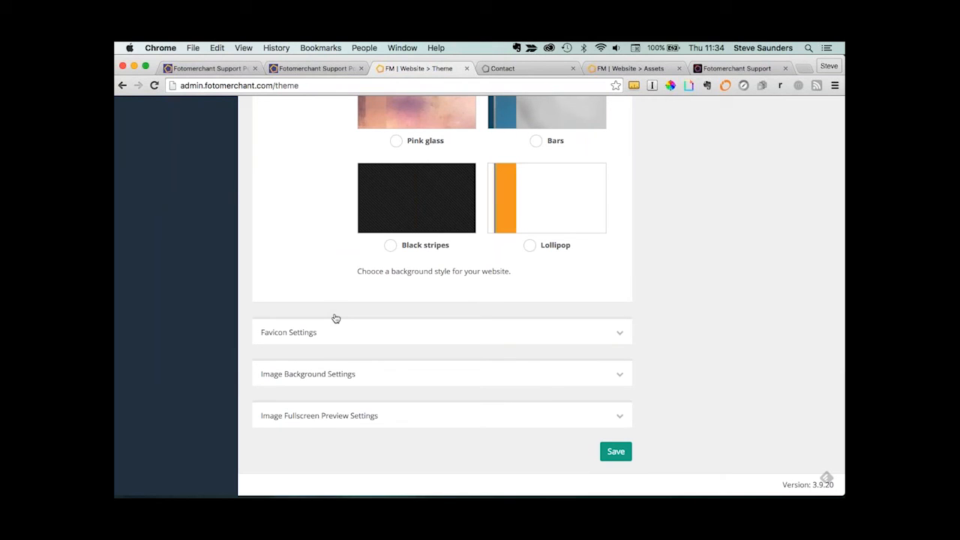
pyautogui.scroll(20, 332, 317)
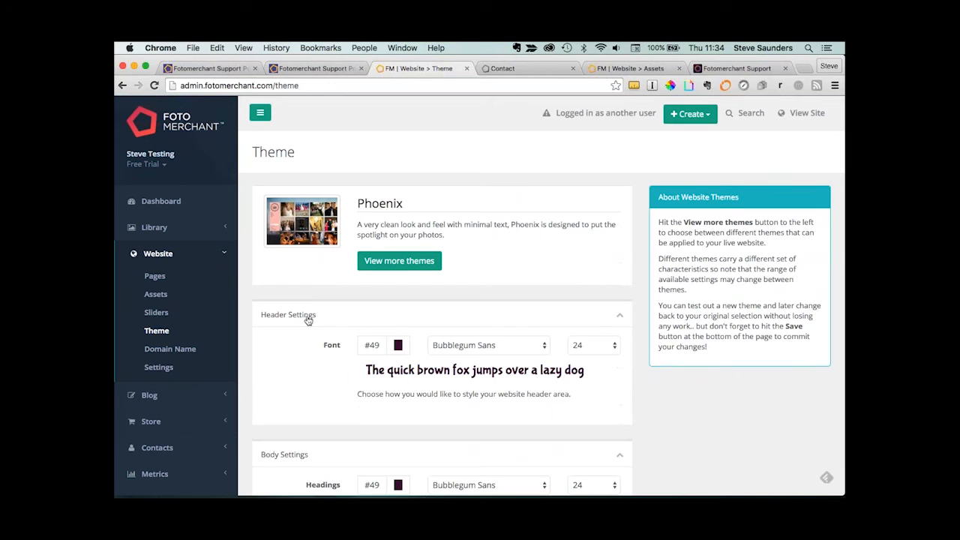
pyautogui.click(404, 262)
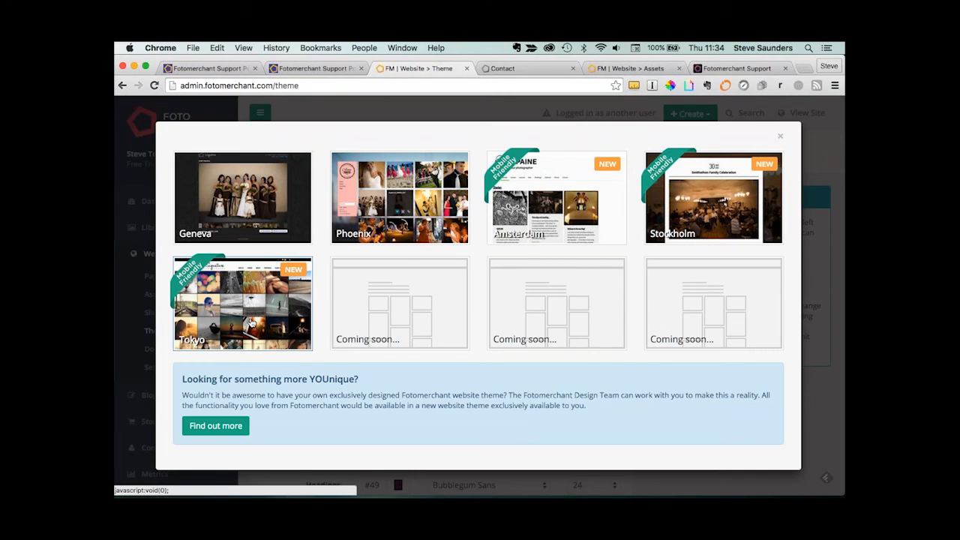
pyautogui.click(241, 313)
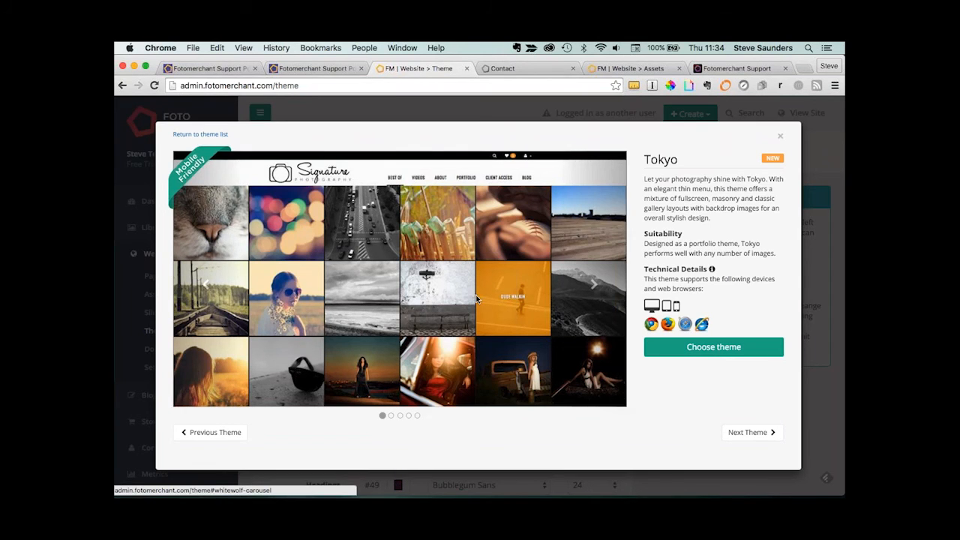
pyautogui.click(591, 282)
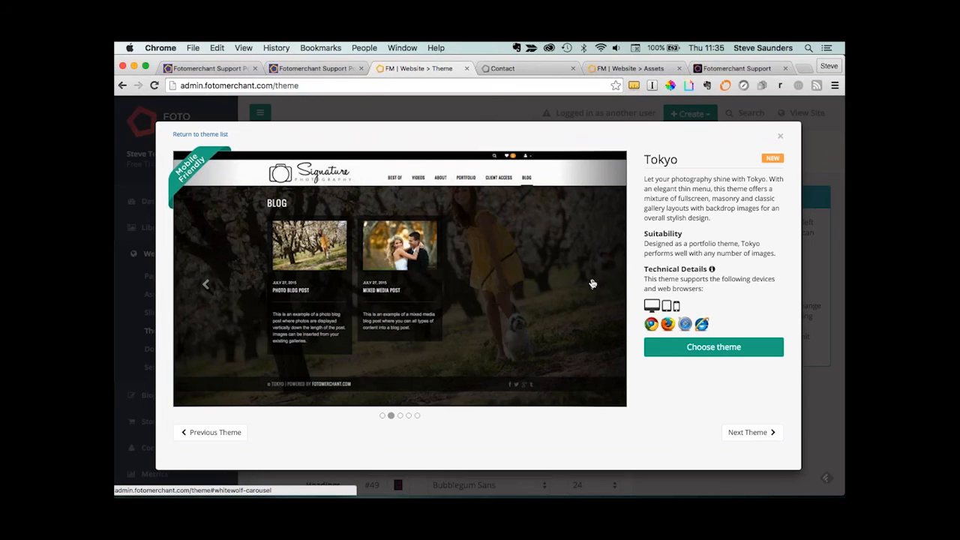
pyautogui.click(591, 283)
pyautogui.click(592, 283)
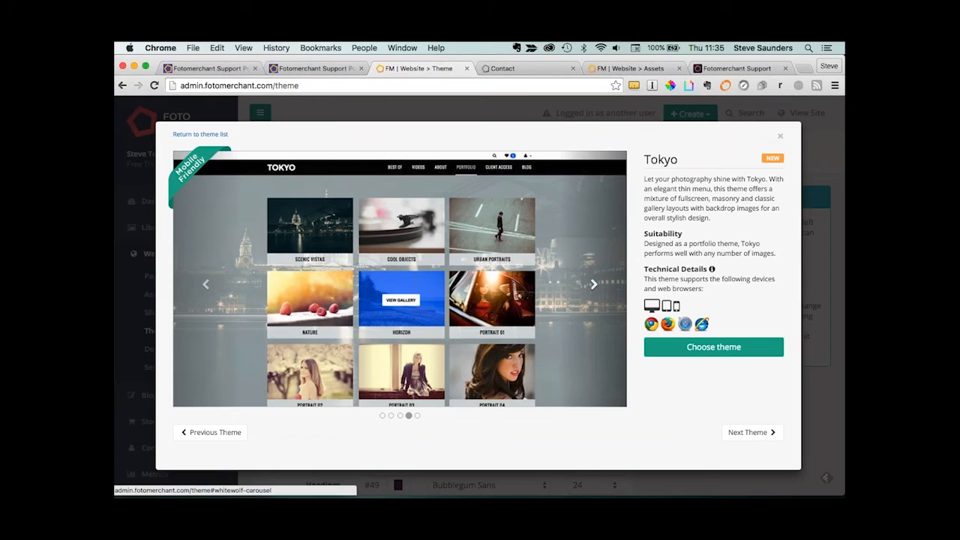
pyautogui.click(714, 347)
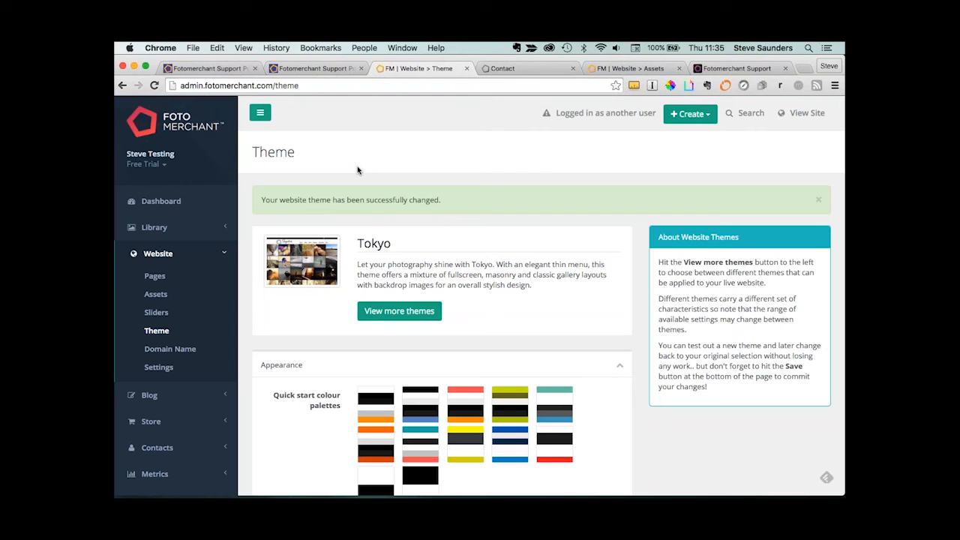
# Review the Tokyo theme's Appearance options, from colour palettes to footer colours, and look into the General section.
pyautogui.scroll(-10, 357, 169)
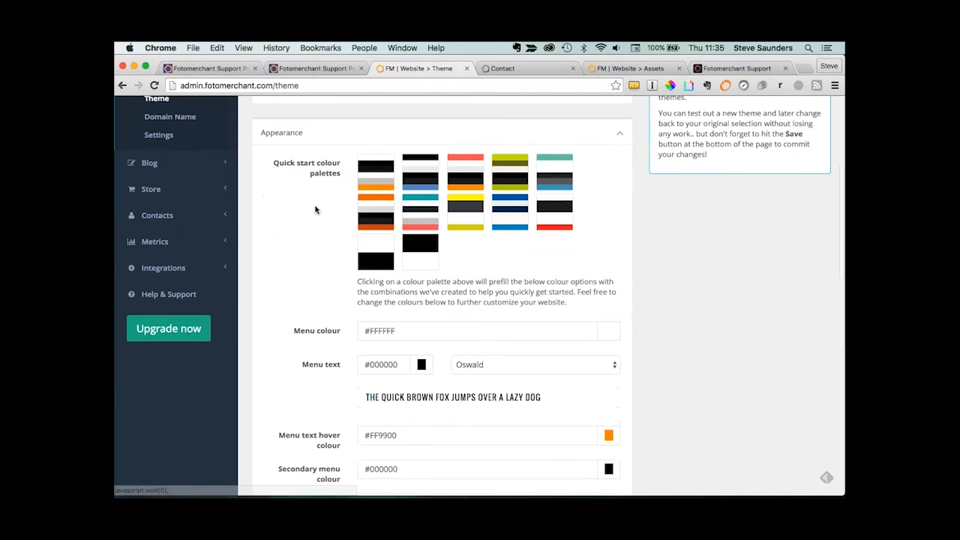
pyautogui.scroll(-5, 315, 208)
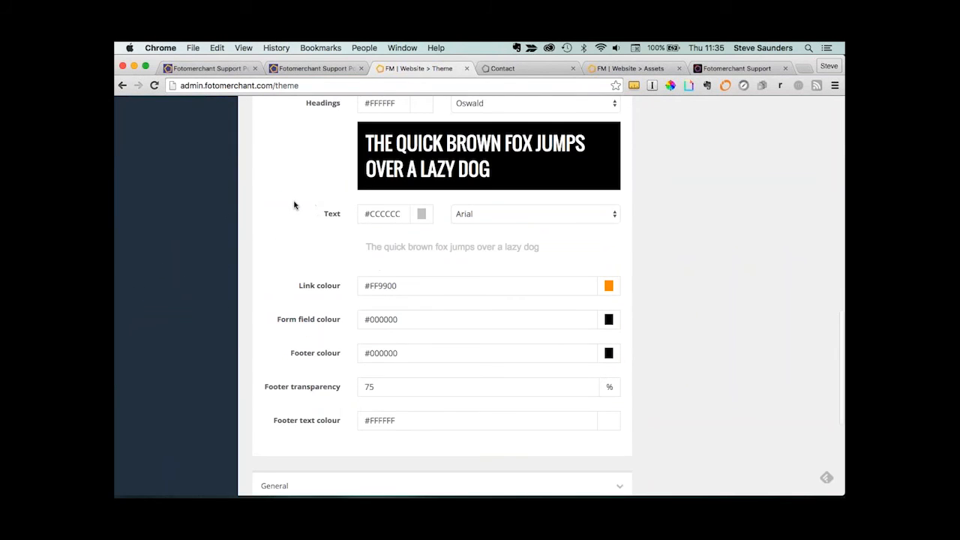
pyautogui.scroll(-4, 294, 204)
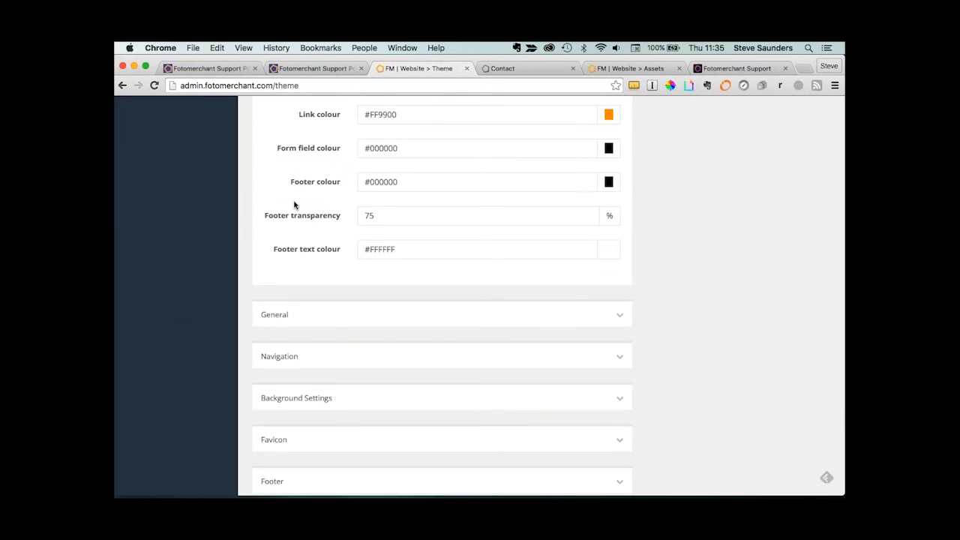
pyautogui.scroll(2, 294, 205)
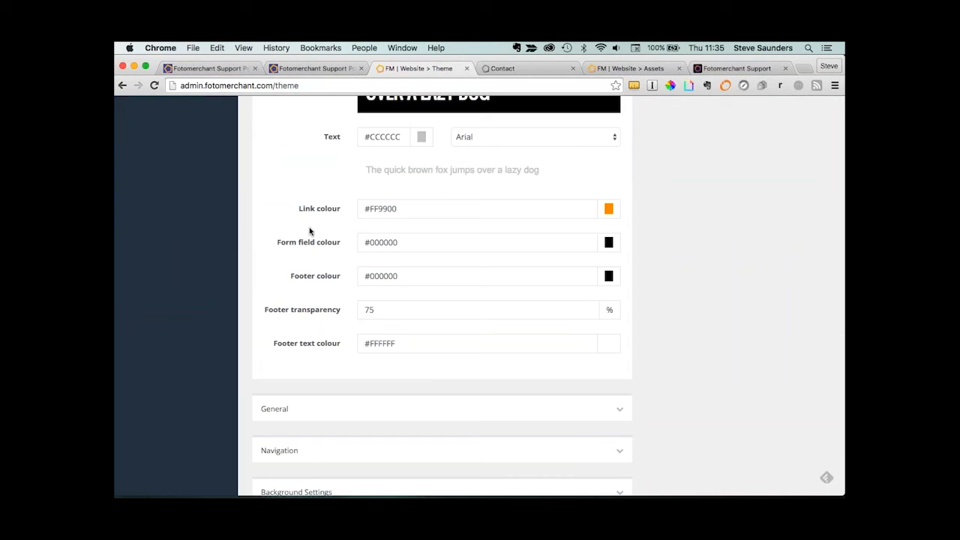
pyautogui.scroll(4, 310, 231)
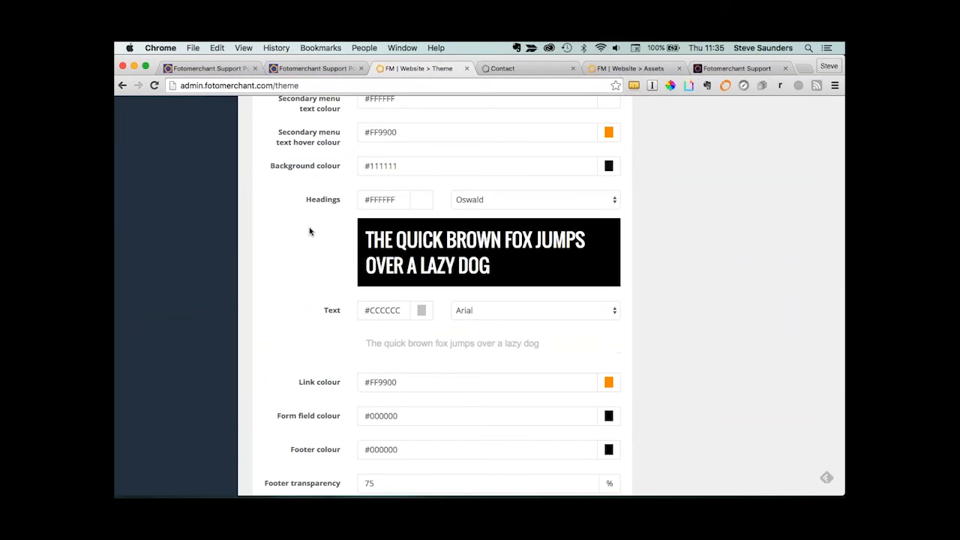
pyautogui.scroll(2, 309, 231)
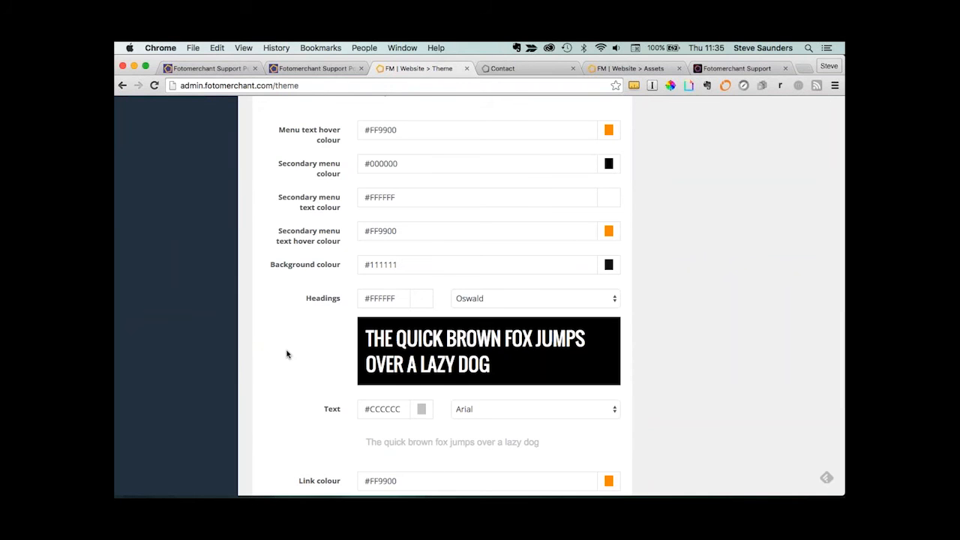
pyautogui.scroll(-10, 286, 354)
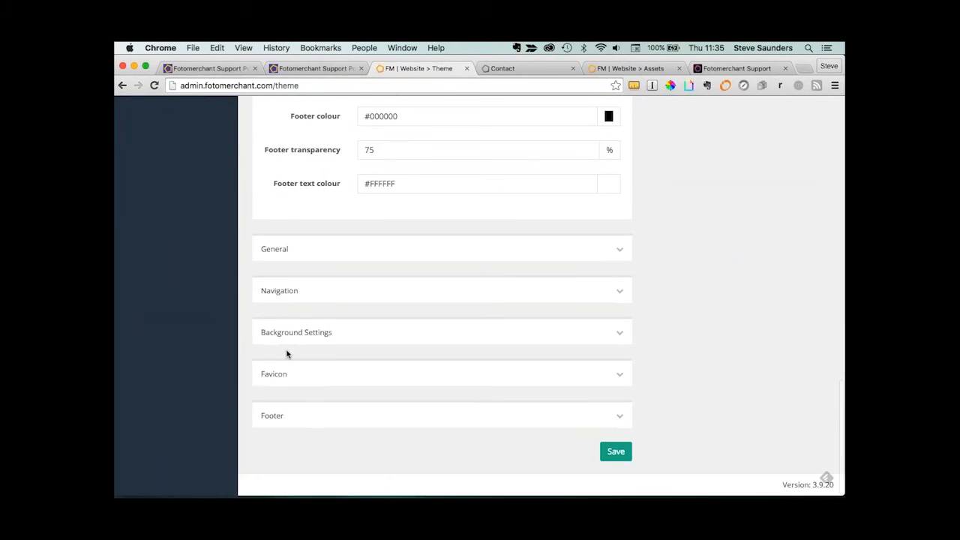
pyautogui.click(269, 253)
pyautogui.click(269, 253)
pyautogui.scroll(20, 234, 421)
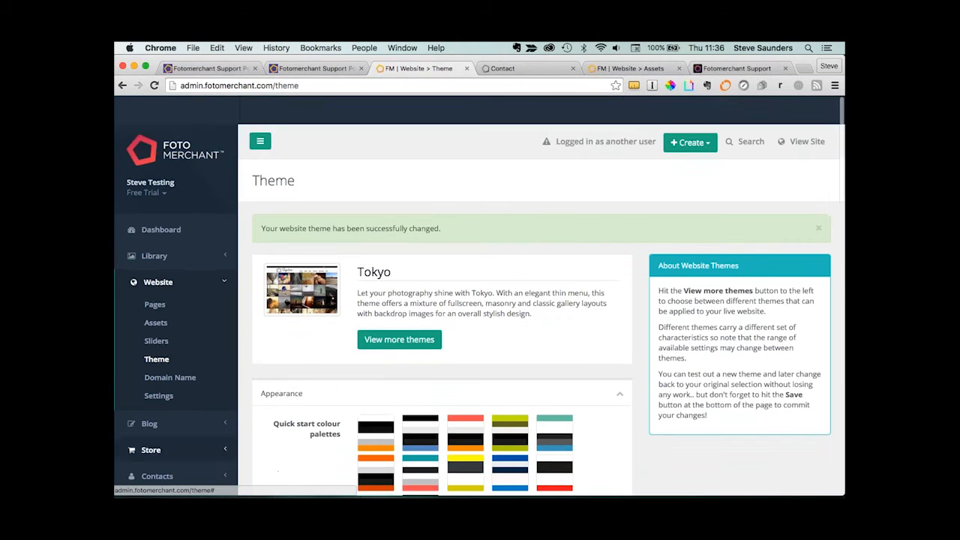
# Reload the live Contact page to check the Tokyo theme's layout and the pages nested under Home.
pyautogui.click(531, 66)
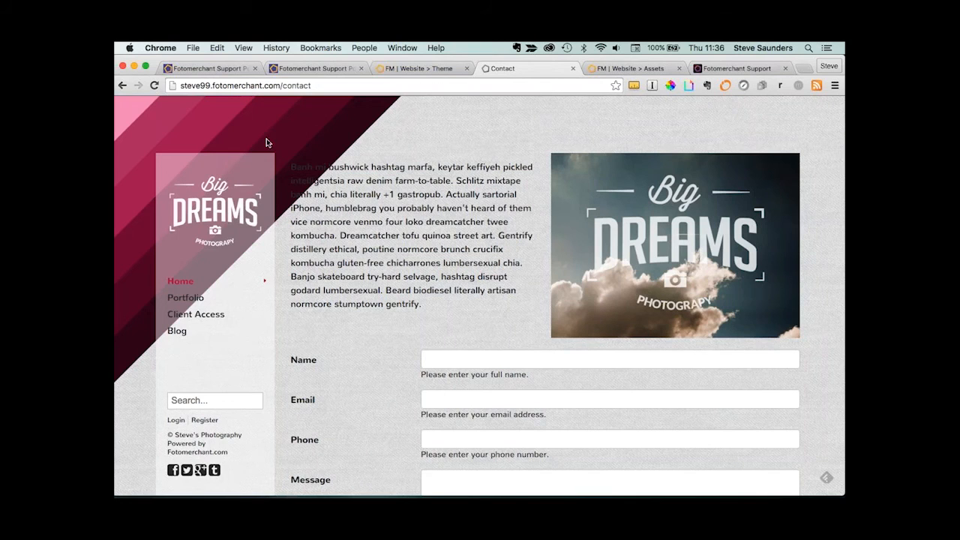
pyautogui.moveTo(185, 283)
pyautogui.press('super+r')
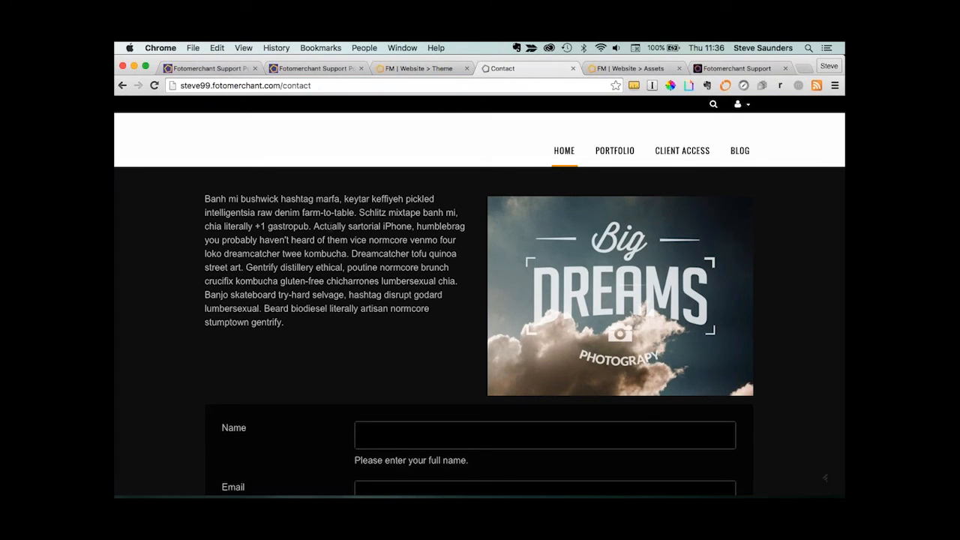
pyautogui.scroll(-5, 479, 299)
pyautogui.scroll(5, 480, 300)
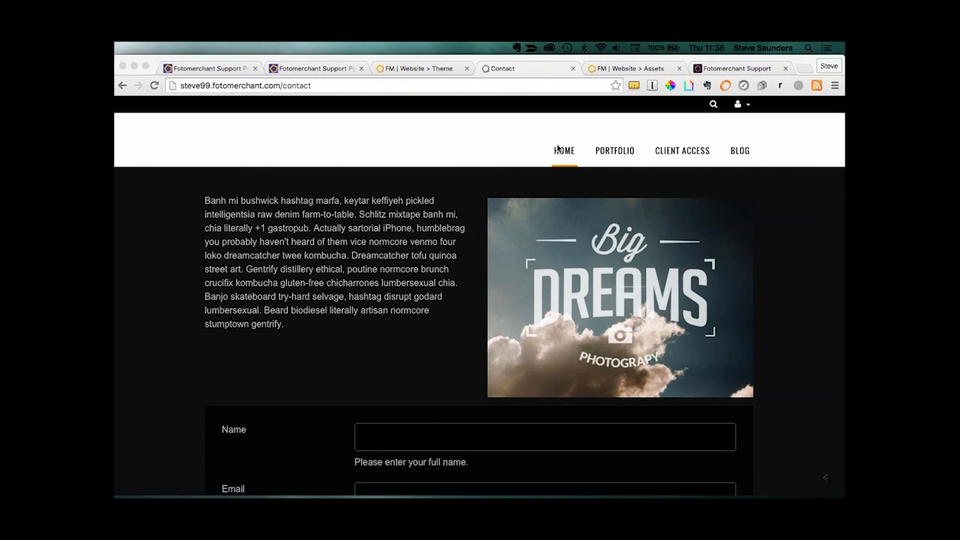
pyautogui.moveTo(564, 150)
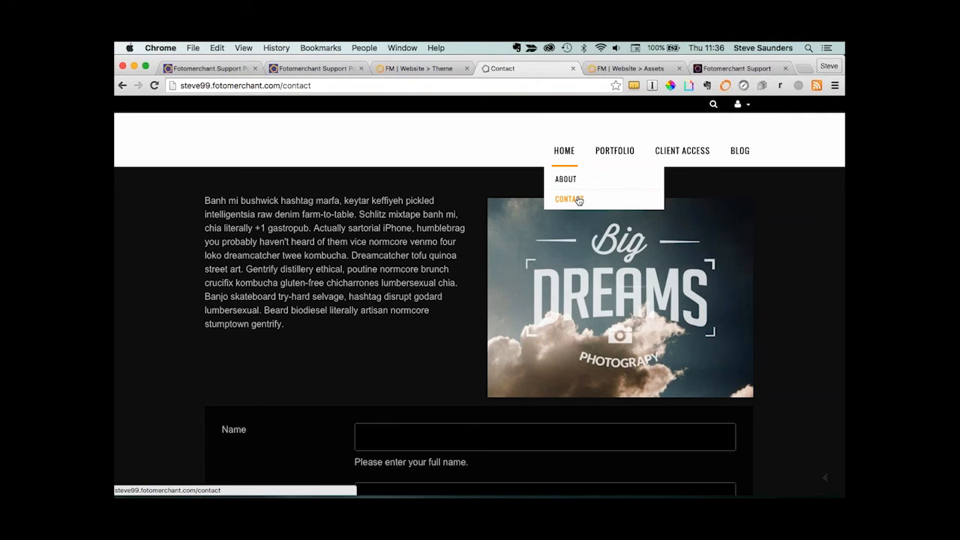
# Open the live Home page and look over its heading, image slider, welcome text and footer.
pyautogui.click(266, 194)
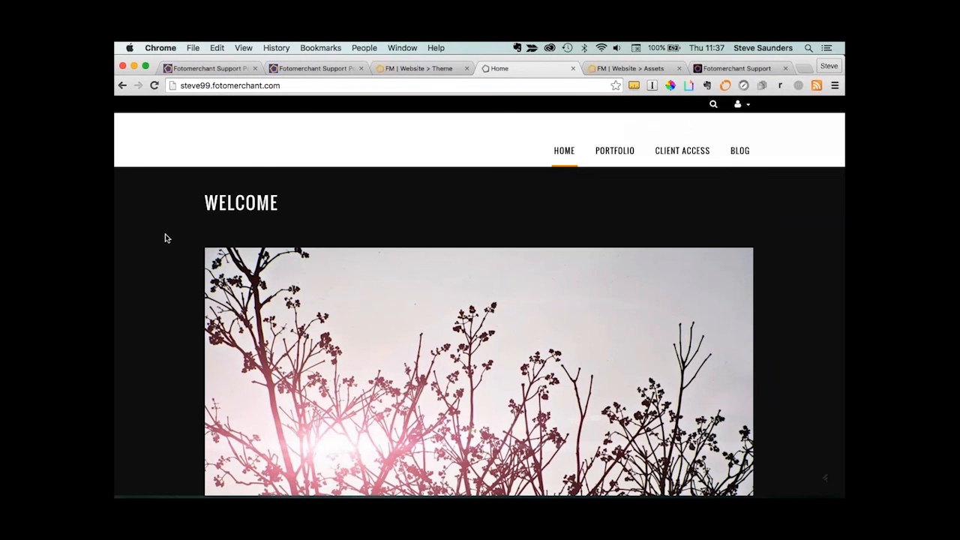
pyautogui.scroll(-5, 165, 238)
pyautogui.scroll(5, 389, 220)
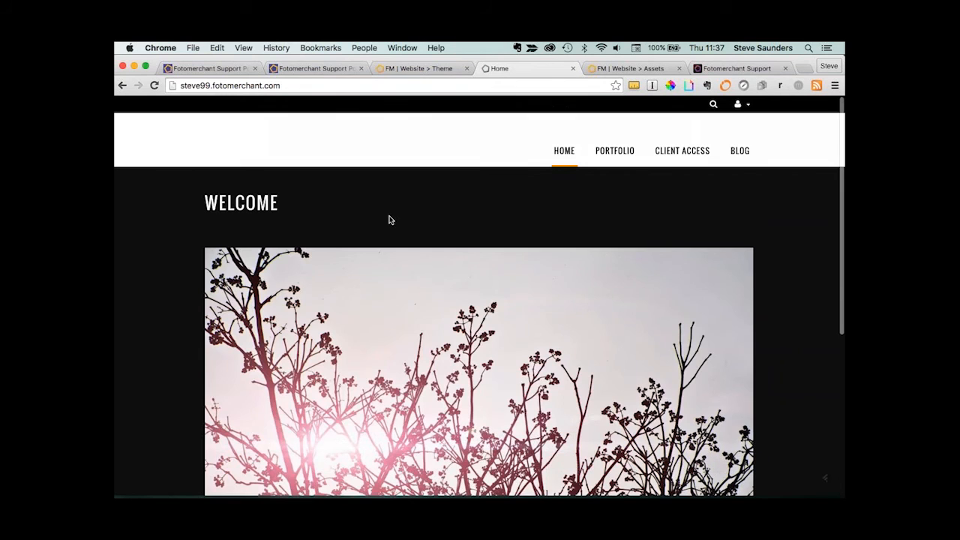
pyautogui.scroll(-5, 389, 220)
pyautogui.scroll(3, 389, 220)
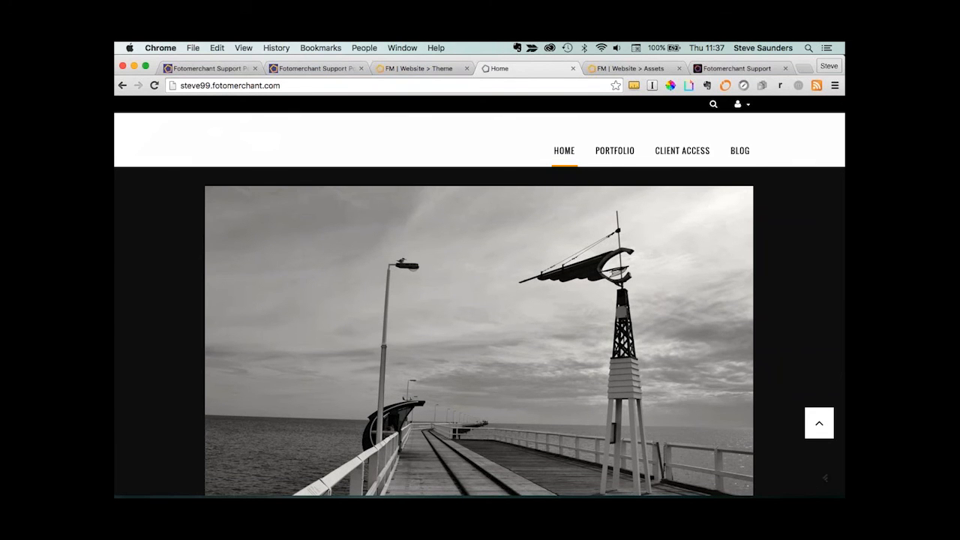
pyautogui.scroll(-5, 479, 331)
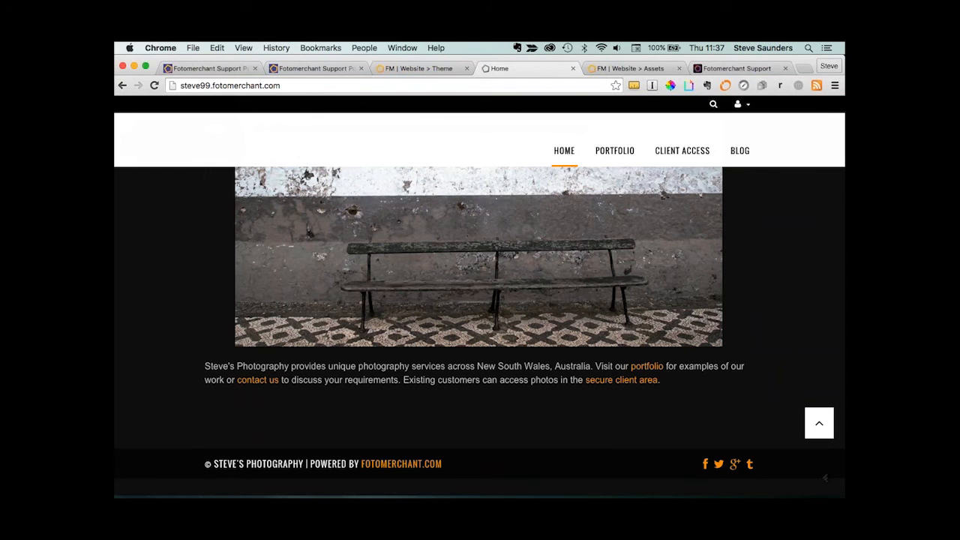
pyautogui.scroll(1, 479, 327)
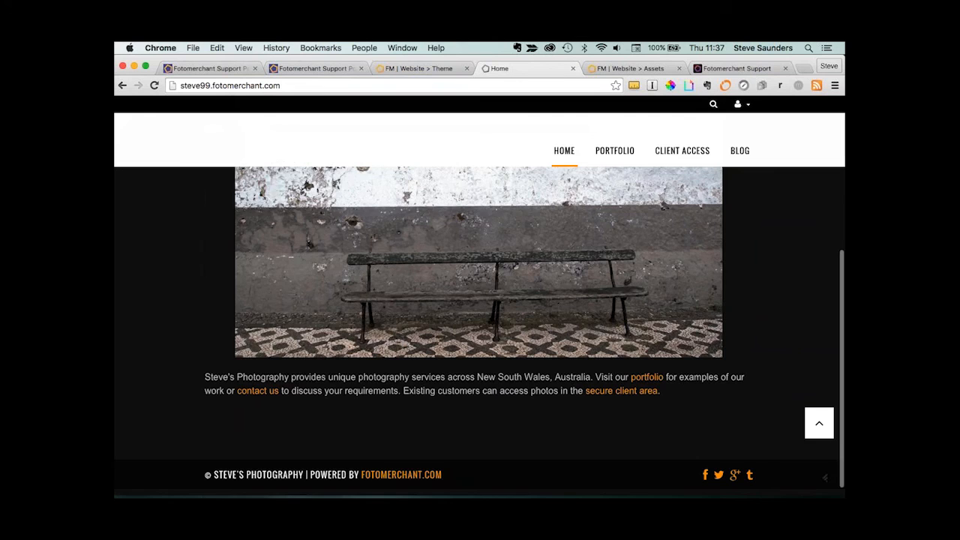
pyautogui.scroll(5, 479, 300)
# Open the Home page for editing in the admin area and delete the image slider above its text.
pyautogui.click(423, 67)
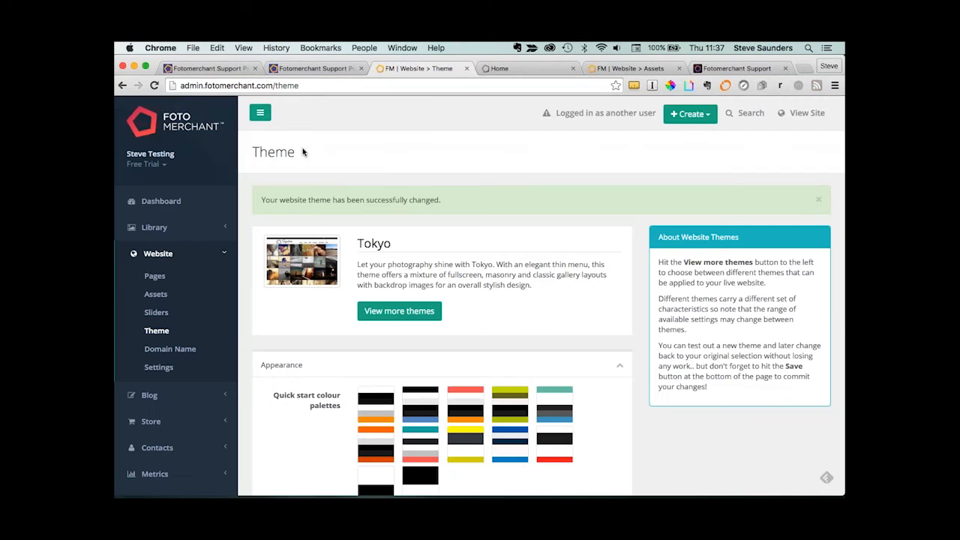
pyautogui.click(153, 277)
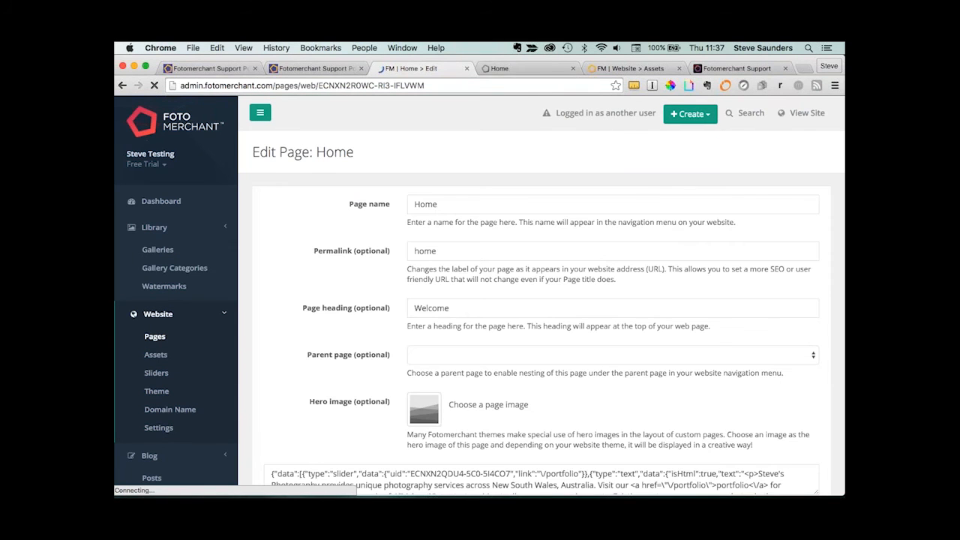
pyautogui.scroll(-5, 305, 150)
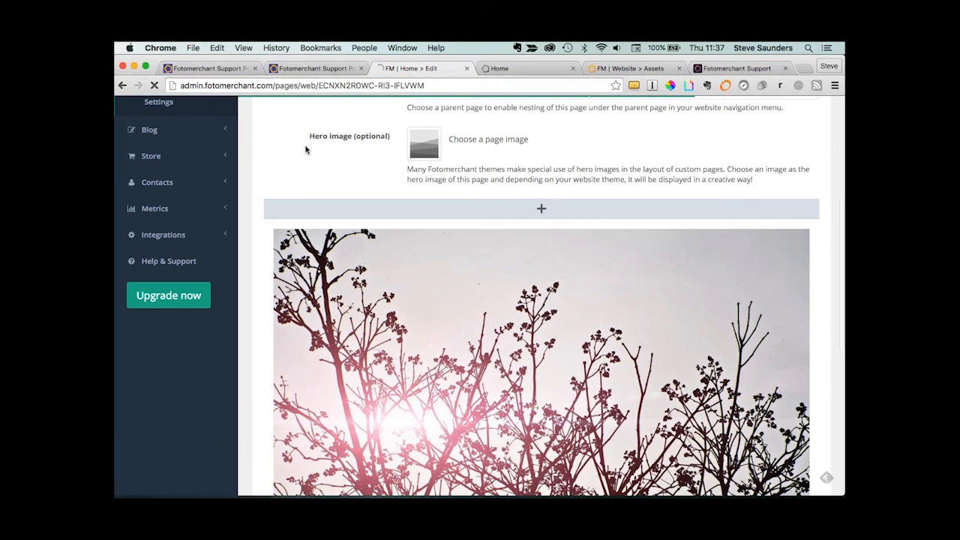
pyautogui.scroll(-5, 305, 150)
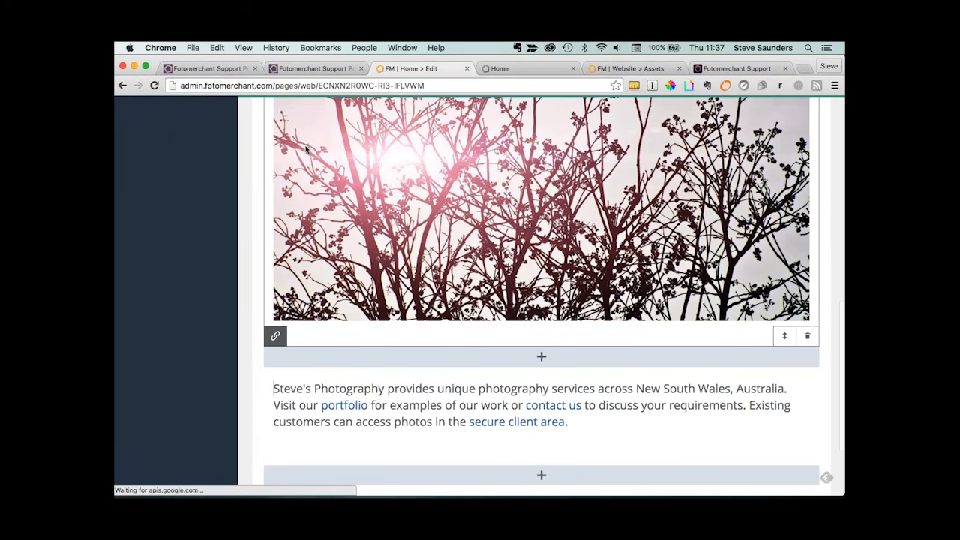
pyautogui.scroll(5, 305, 150)
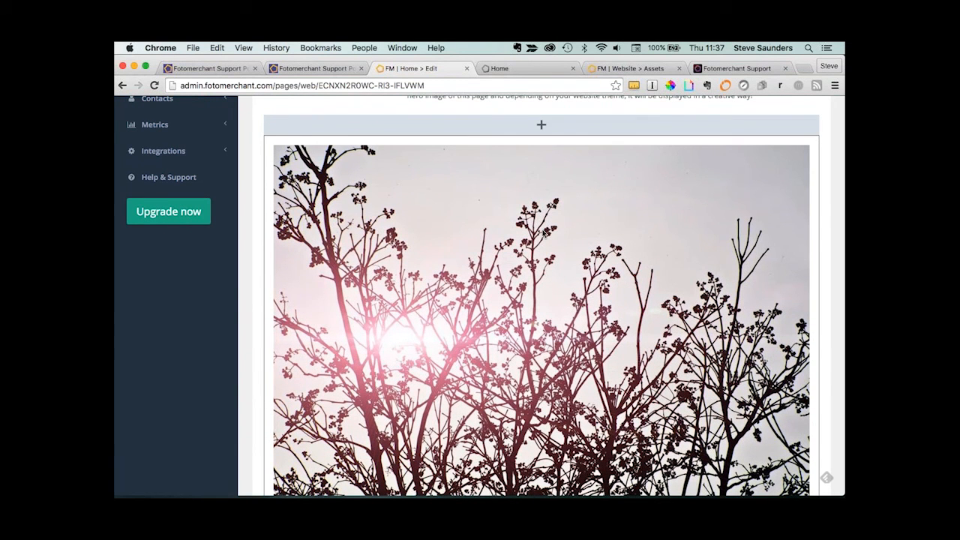
pyautogui.scroll(-3, 543, 233)
pyautogui.scroll(-1, 543, 233)
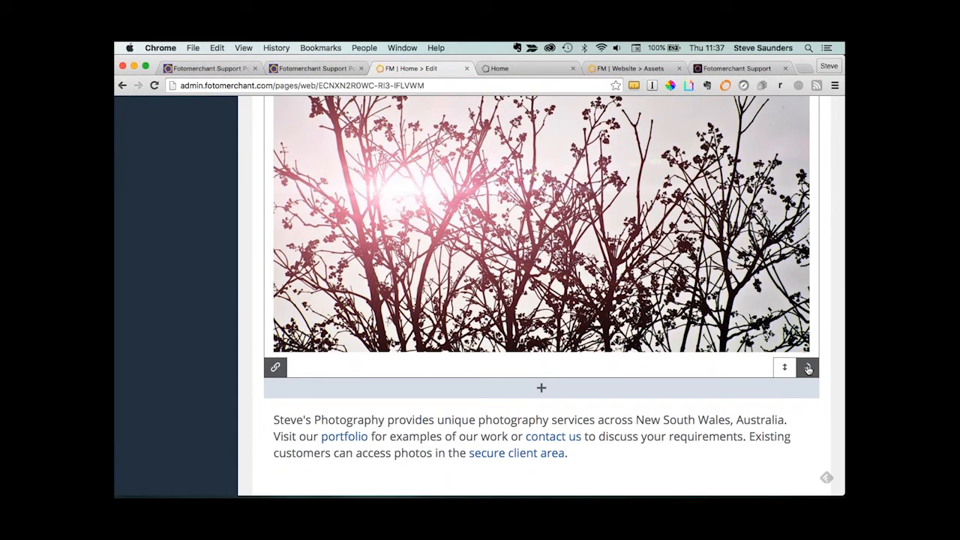
pyautogui.click(809, 368)
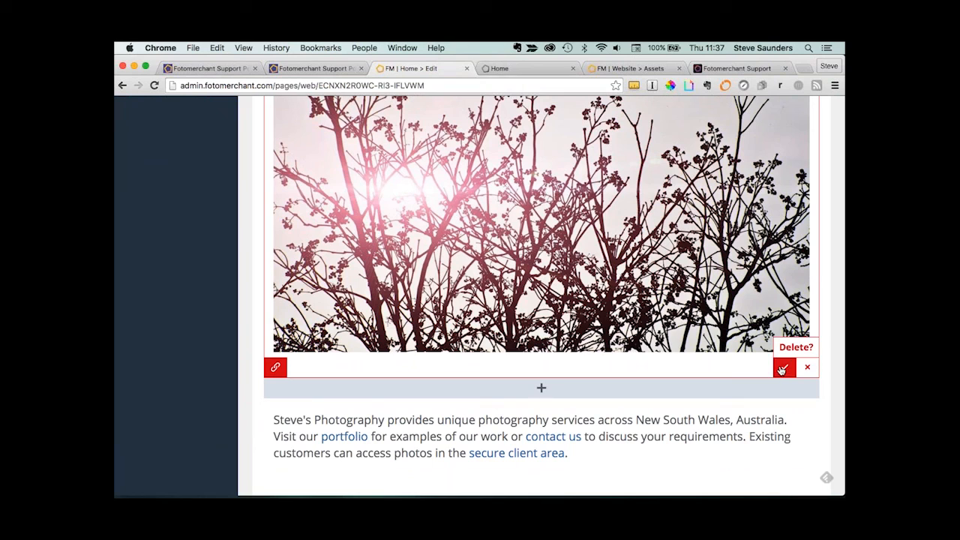
pyautogui.click(782, 368)
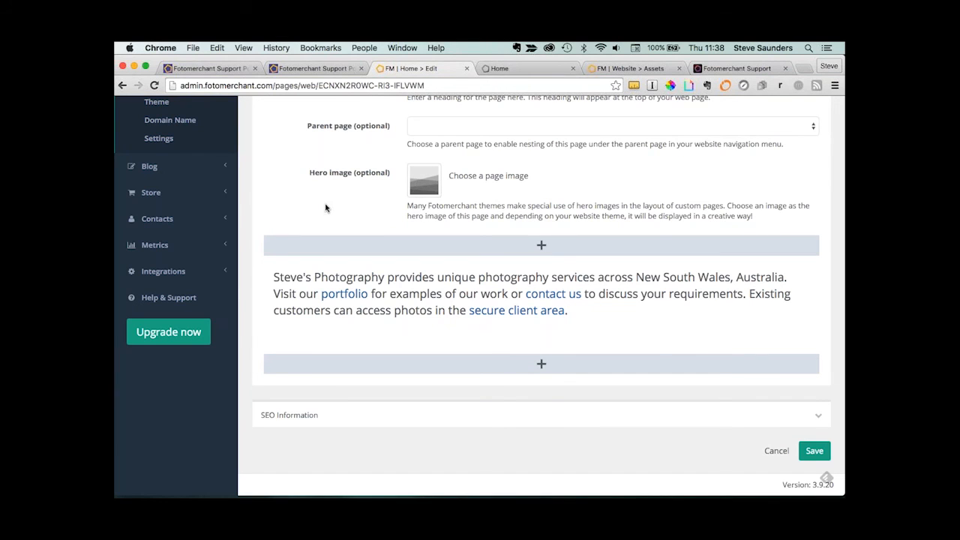
# Choose the pink blossom branch photo from the Nature gallery as the Home page's hero image.
pyautogui.click(498, 181)
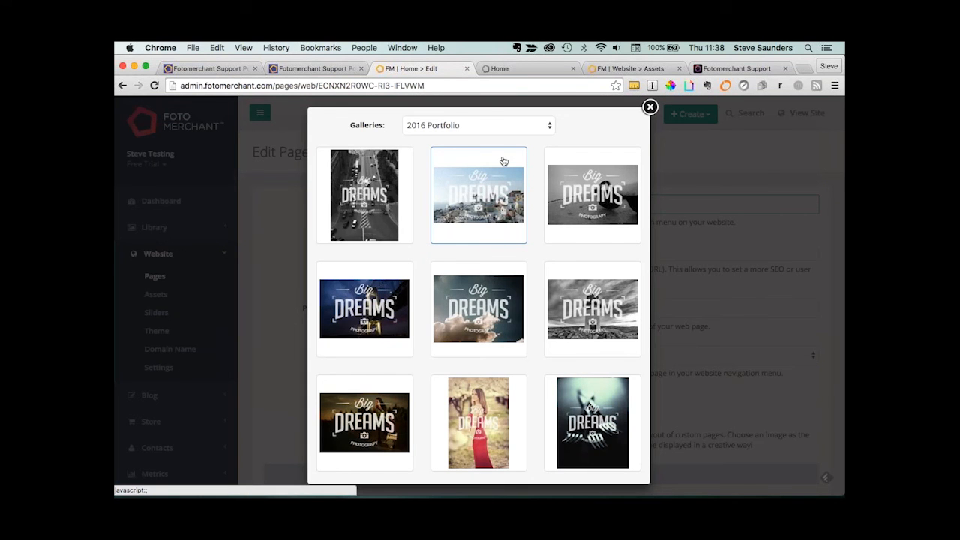
pyautogui.scroll(-3, 558, 138)
pyautogui.scroll(-2, 461, 214)
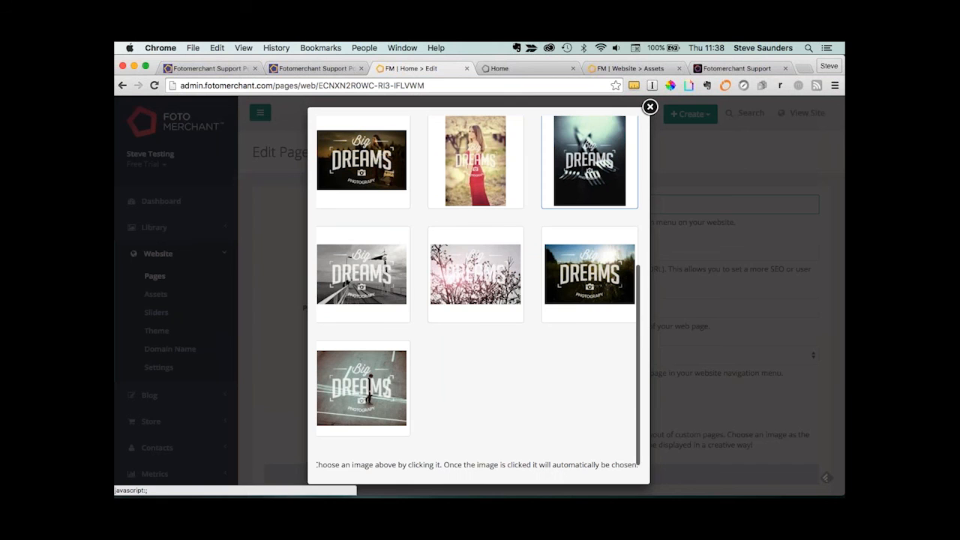
pyautogui.scroll(3, 460, 214)
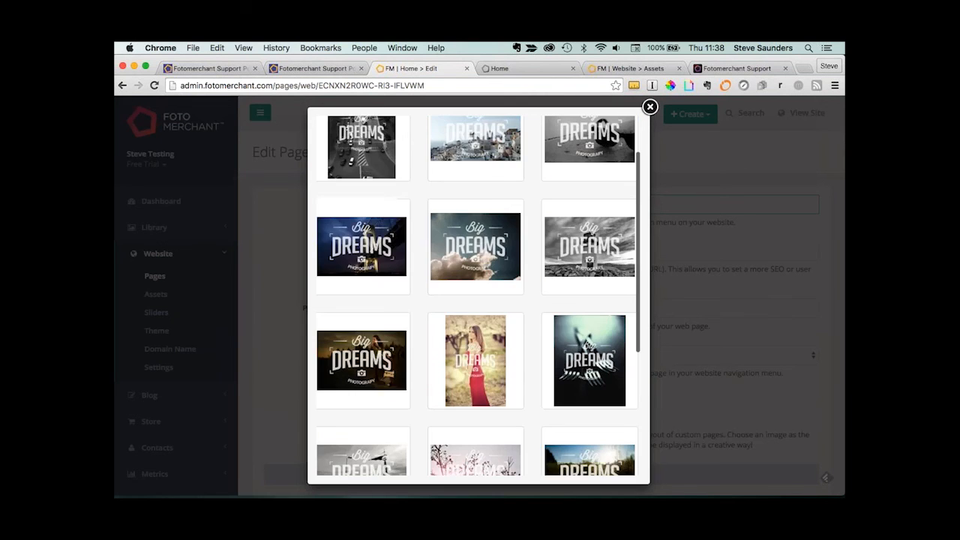
pyautogui.scroll(-3, 495, 214)
pyautogui.scroll(4, 511, 152)
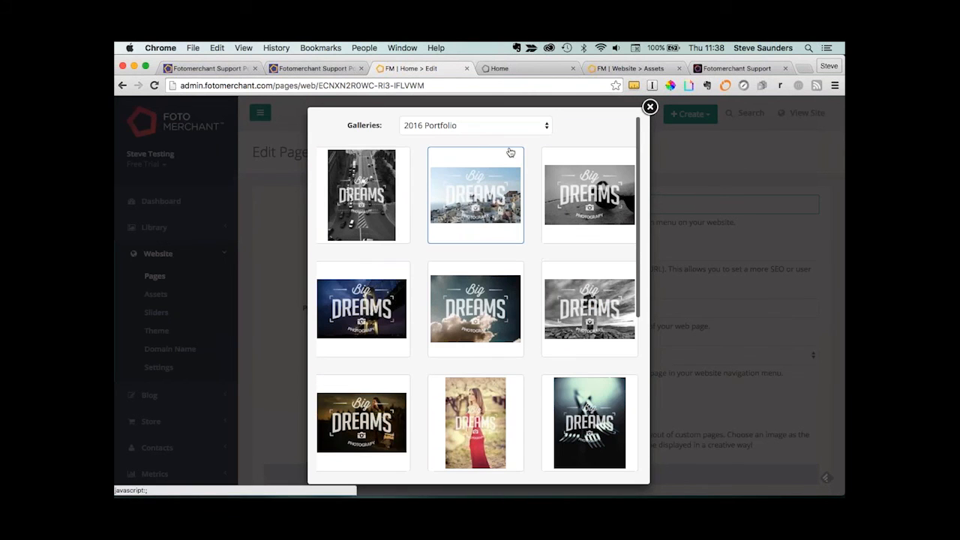
pyautogui.click(545, 127)
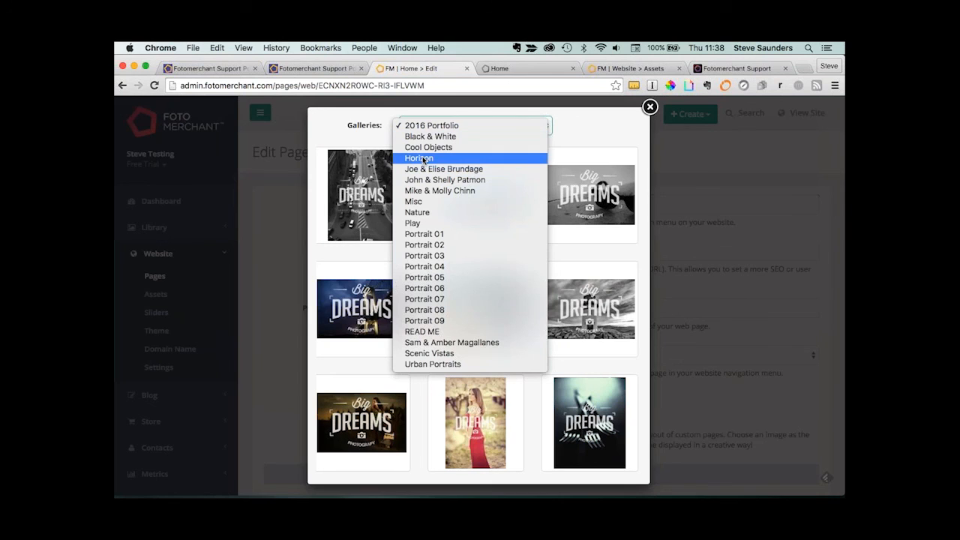
pyautogui.click(417, 213)
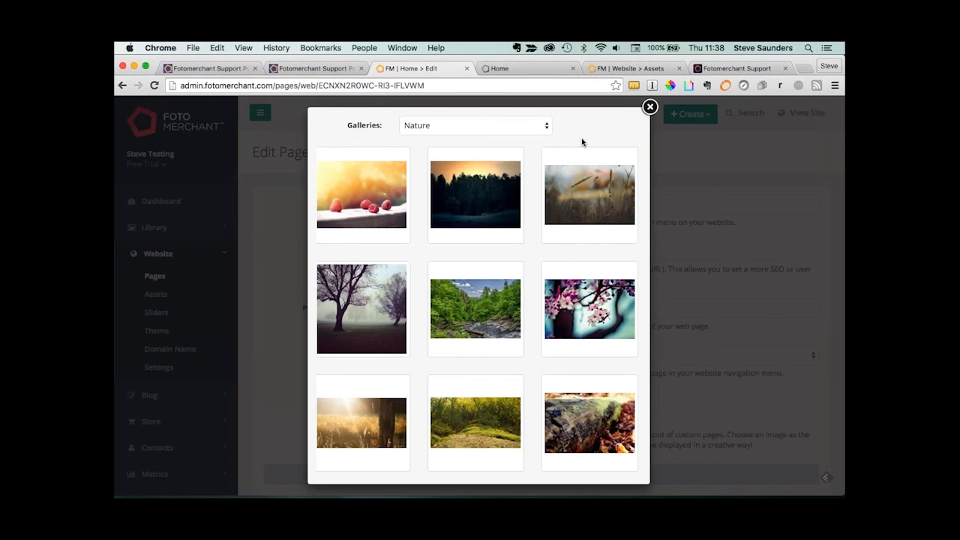
pyautogui.scroll(-5, 589, 187)
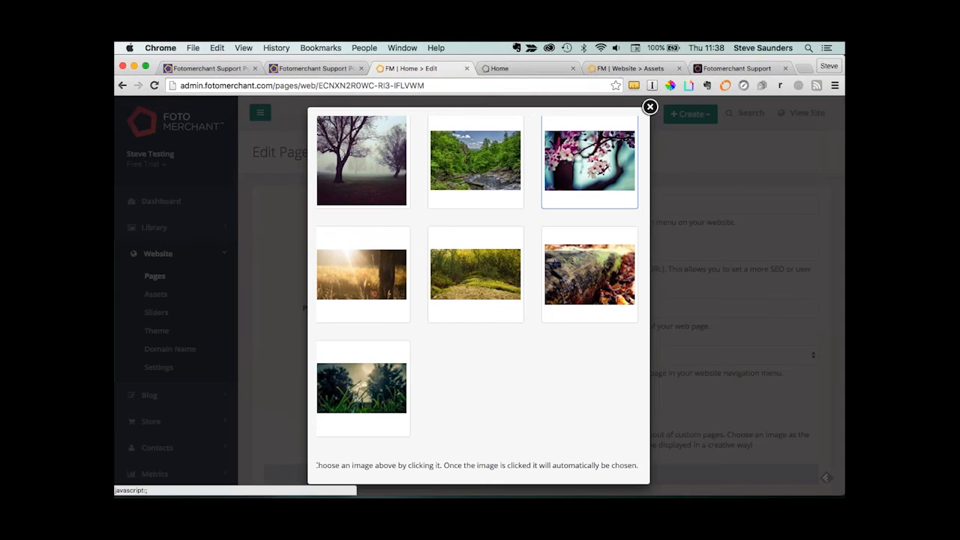
pyautogui.scroll(5, 475, 405)
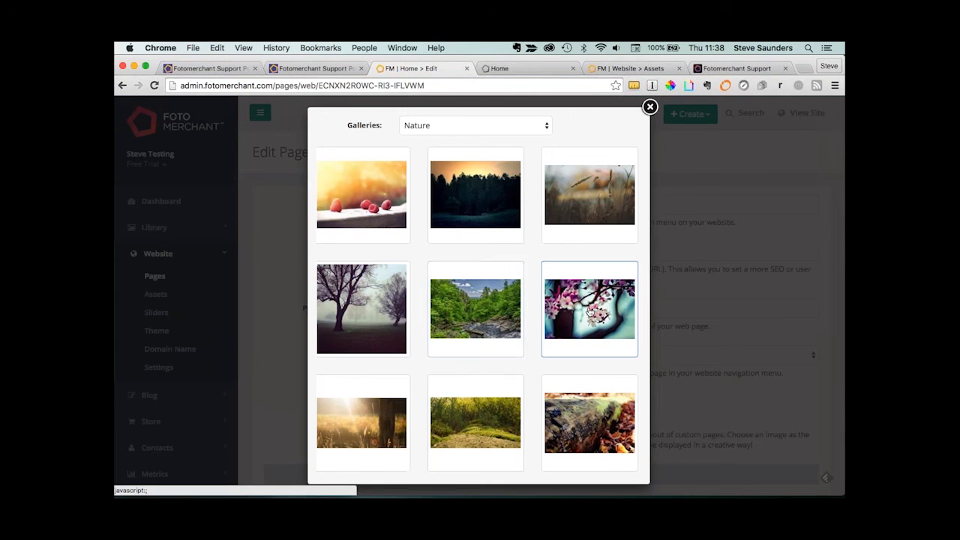
pyautogui.click(592, 314)
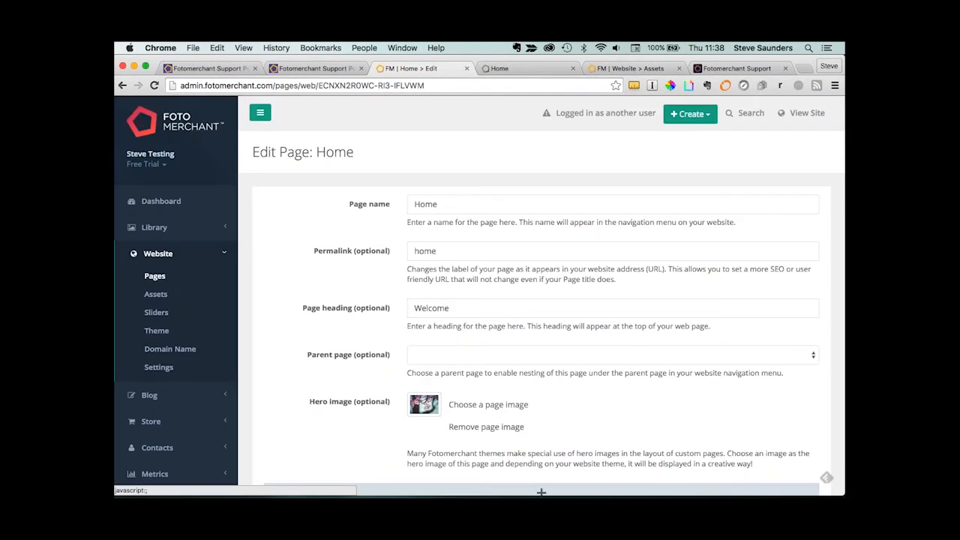
# Insert a Video block between the hero image setting and the welcome text on the Home page.
pyautogui.scroll(-3, 396, 326)
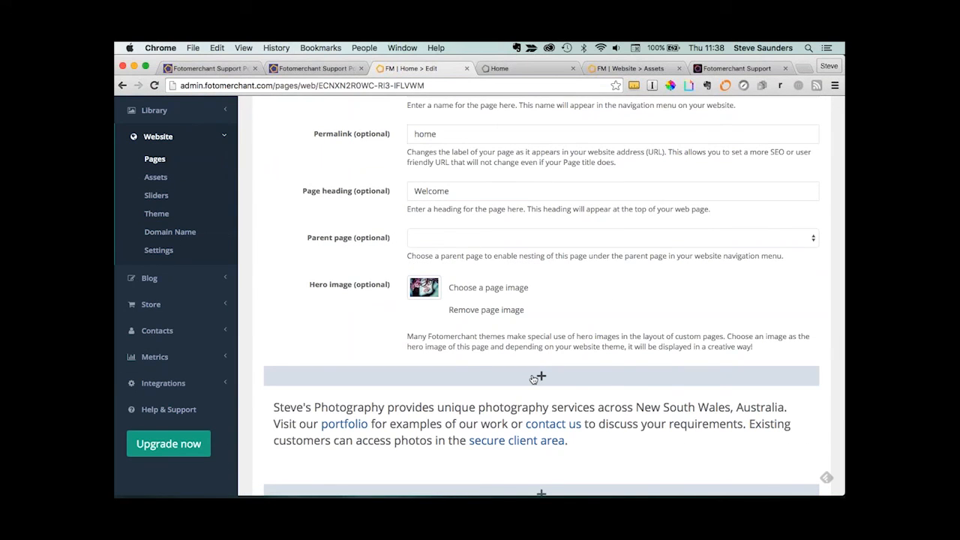
pyautogui.click(532, 379)
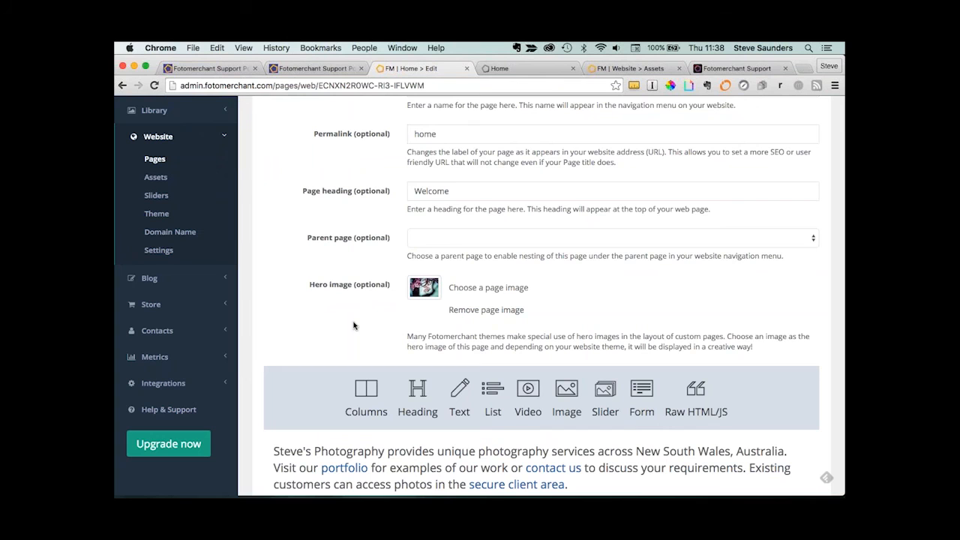
pyautogui.scroll(-3, 353, 325)
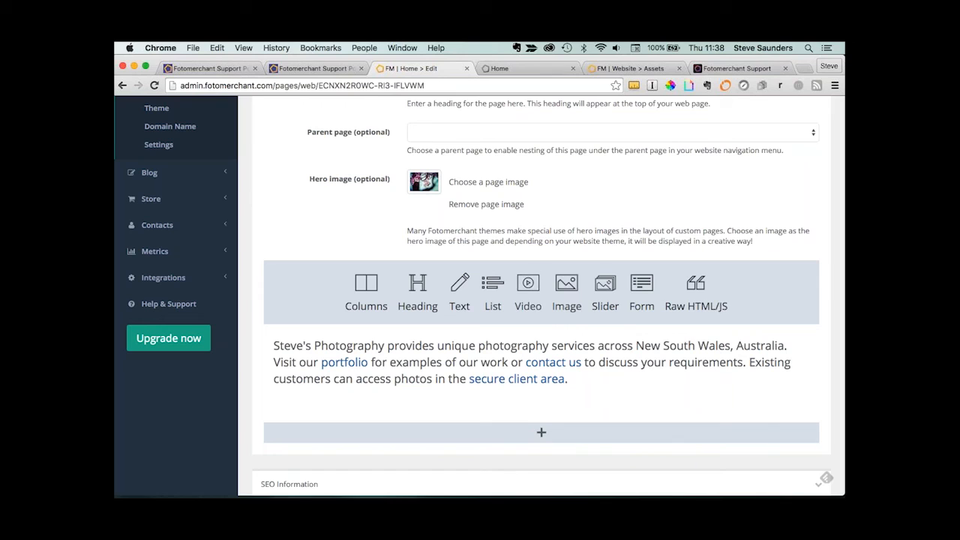
pyautogui.click(527, 288)
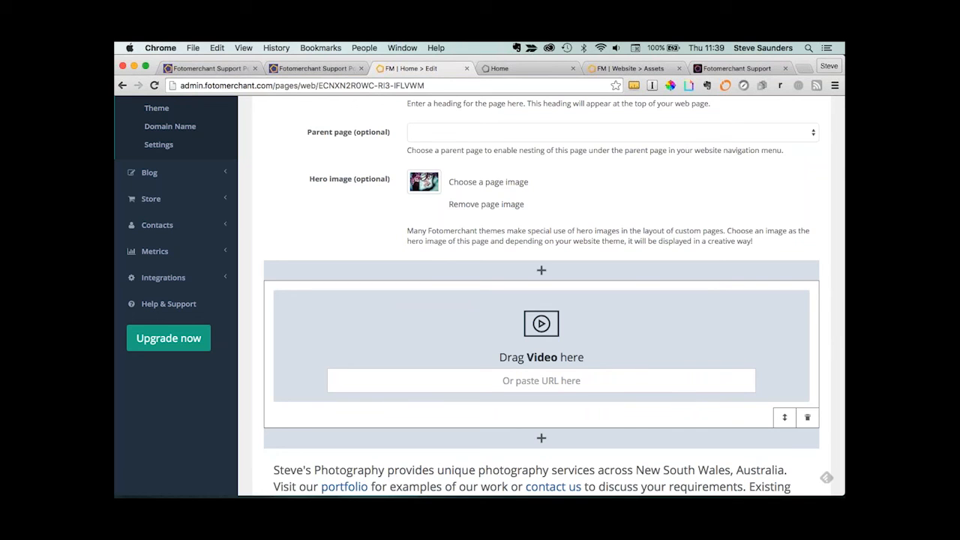
pyautogui.press('super+Tab')
pyautogui.press('super+Tab')
pyautogui.press('super+Tab')
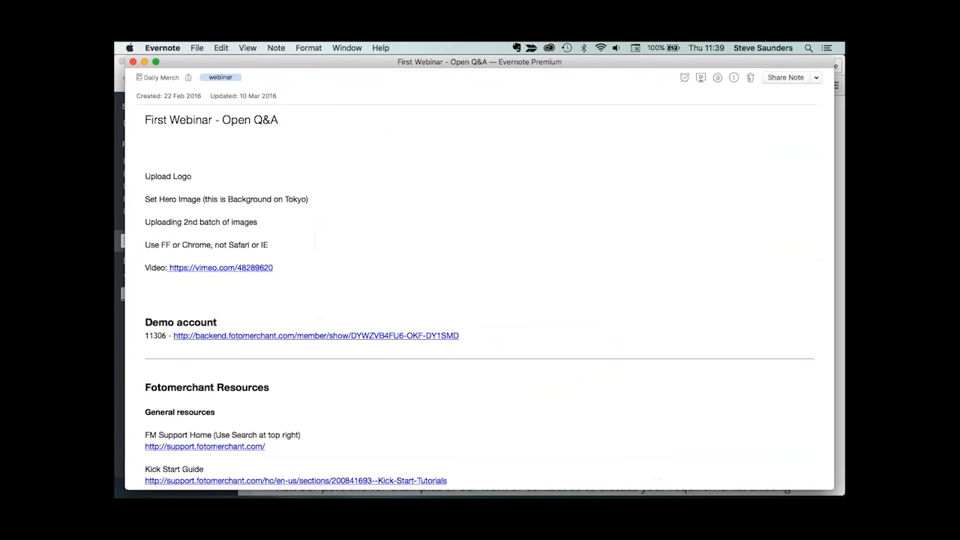
pyautogui.moveTo(283, 267); pyautogui.dragTo(169, 269)
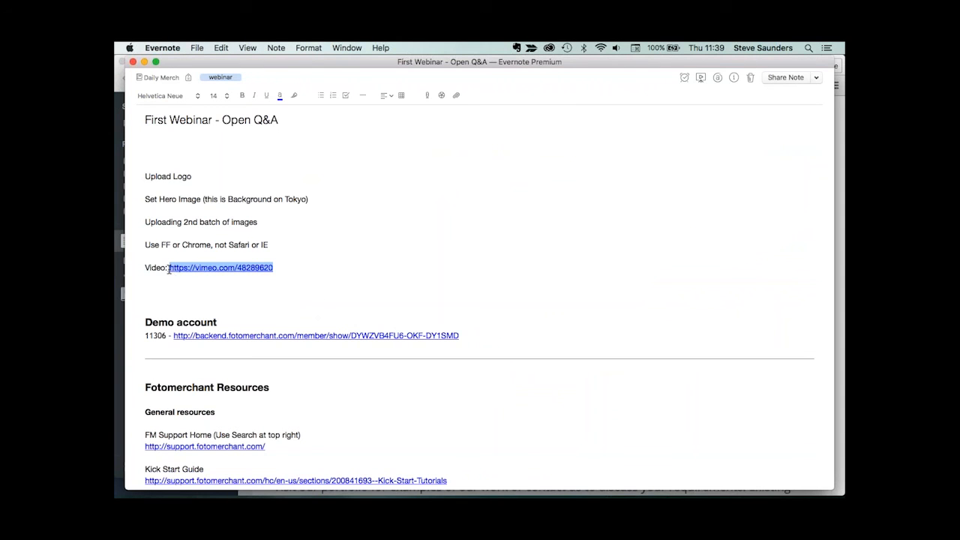
pyautogui.scroll(2, 330, 248)
# Switch back to Chrome, paste the Vimeo link into the Home page's video block and look over the embedded video.
pyautogui.press('cmd+Tab')
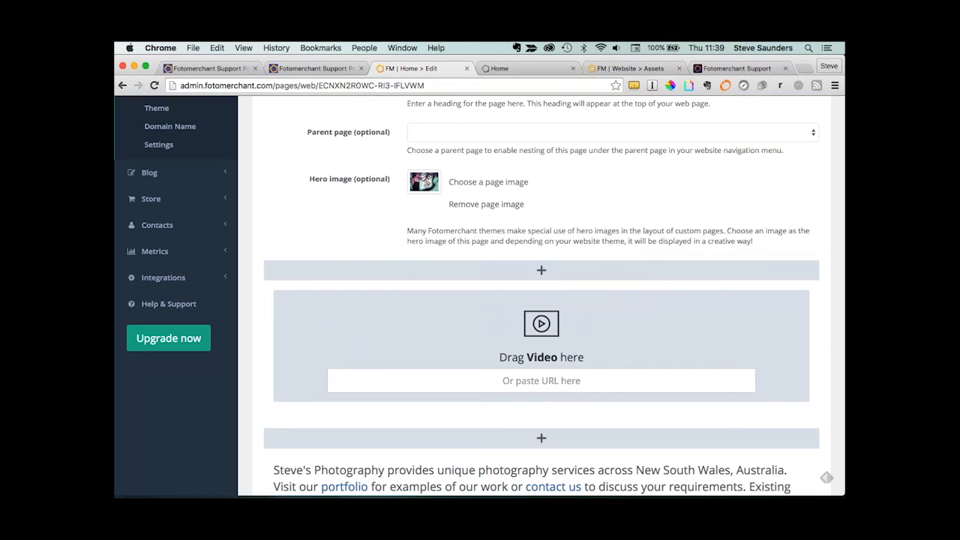
pyautogui.click(530, 381)
pyautogui.press('cmd+v')
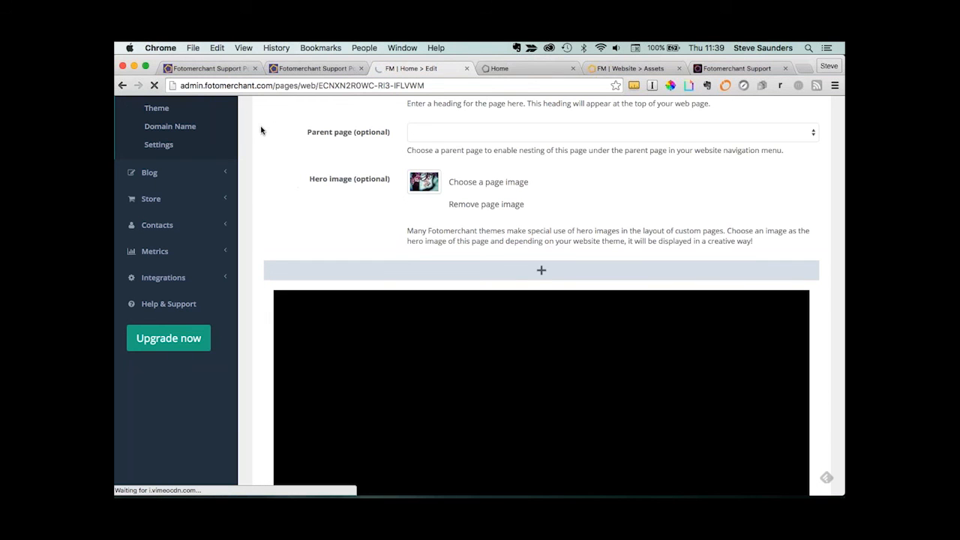
pyautogui.scroll(-3, 261, 131)
pyautogui.scroll(-1, 261, 131)
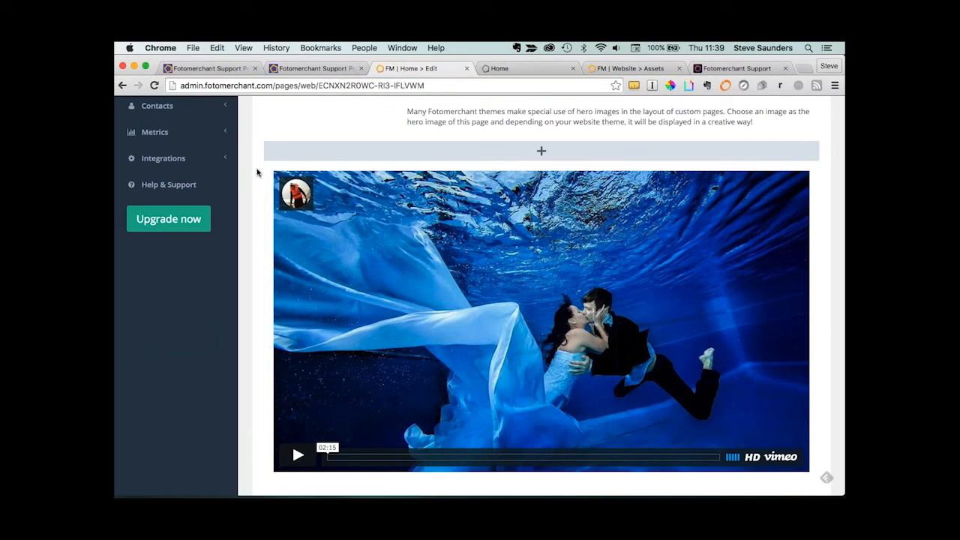
pyautogui.scroll(5, 257, 173)
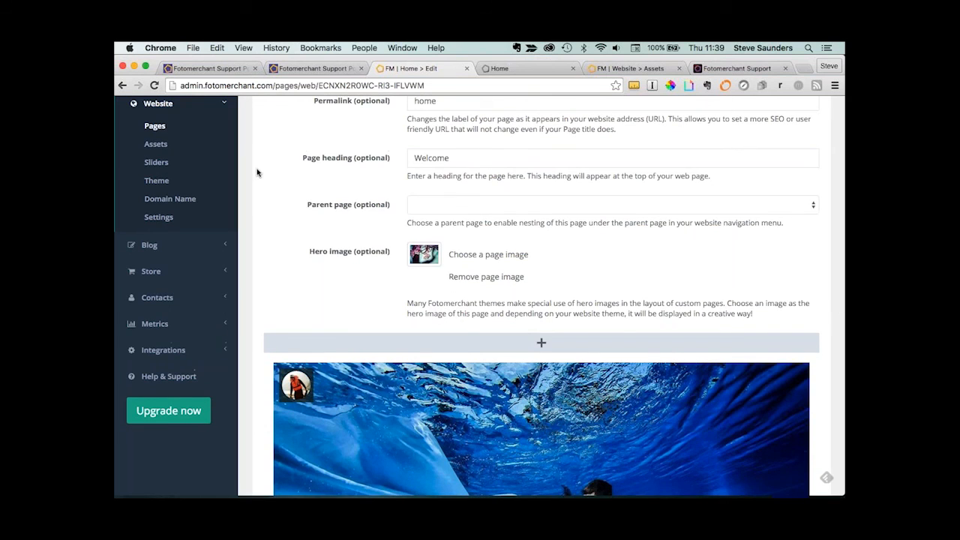
pyautogui.scroll(-8, 256, 172)
pyautogui.scroll(4, 257, 172)
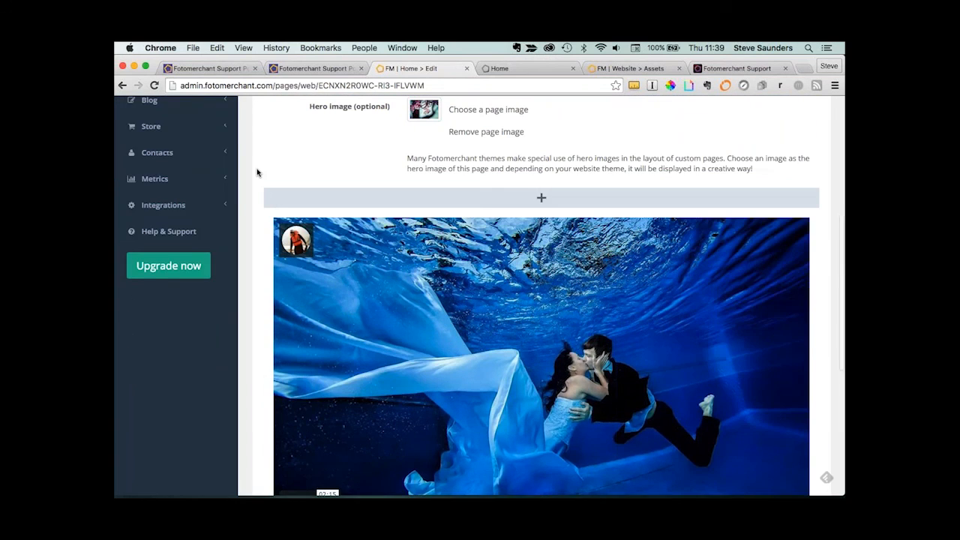
# Insert a Heading block above the video and enter "Underwater Photography" as its text.
pyautogui.scroll(1, 256, 172)
pyautogui.click(541, 237)
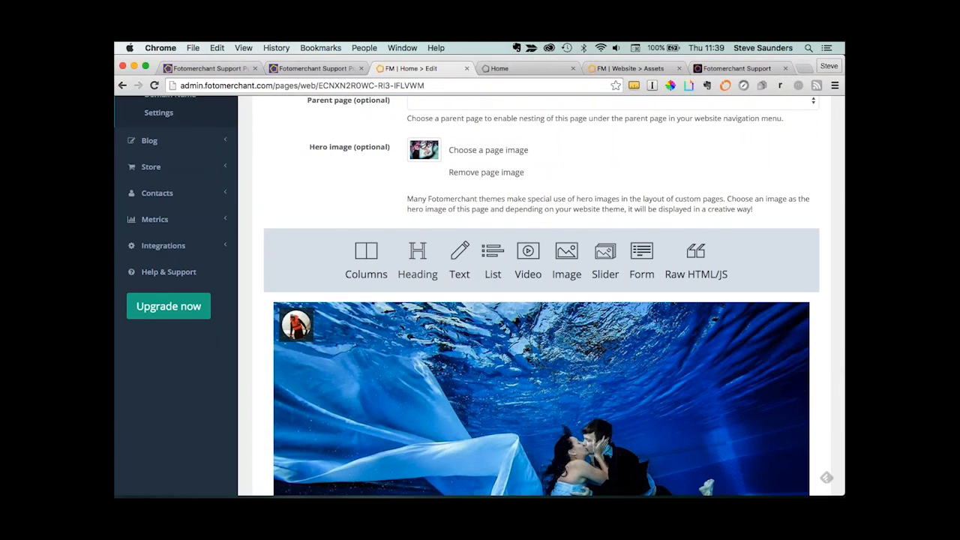
pyautogui.click(418, 259)
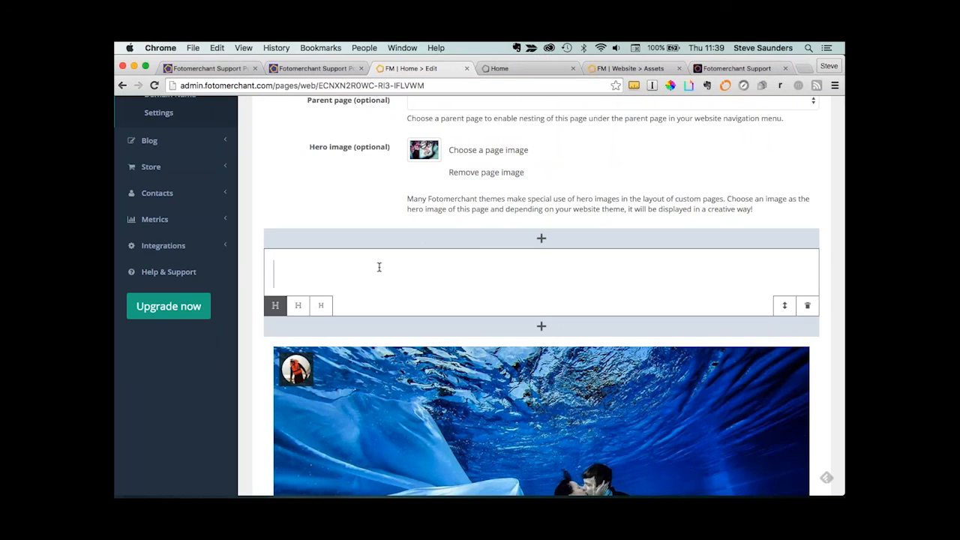
pyautogui.write('Underwater ')
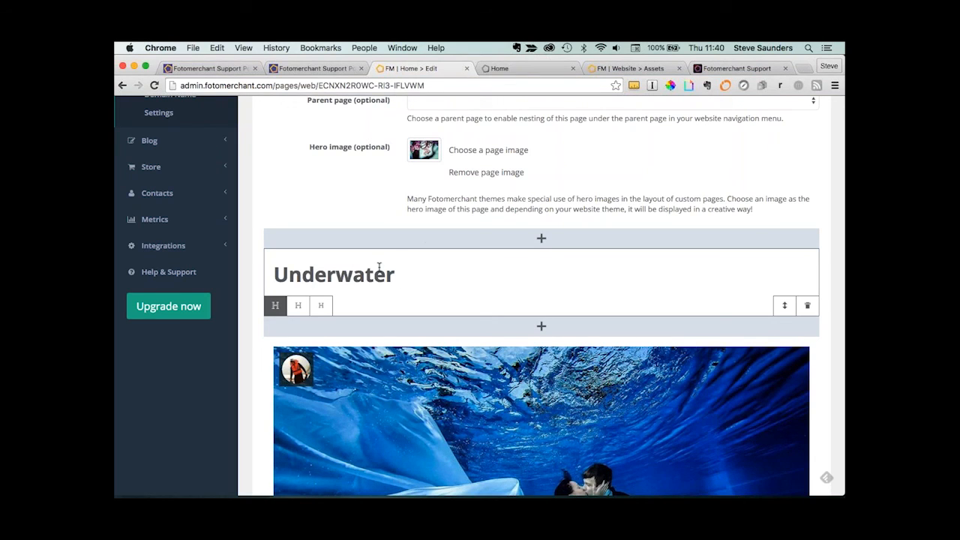
pyautogui.write('Photograaphy')
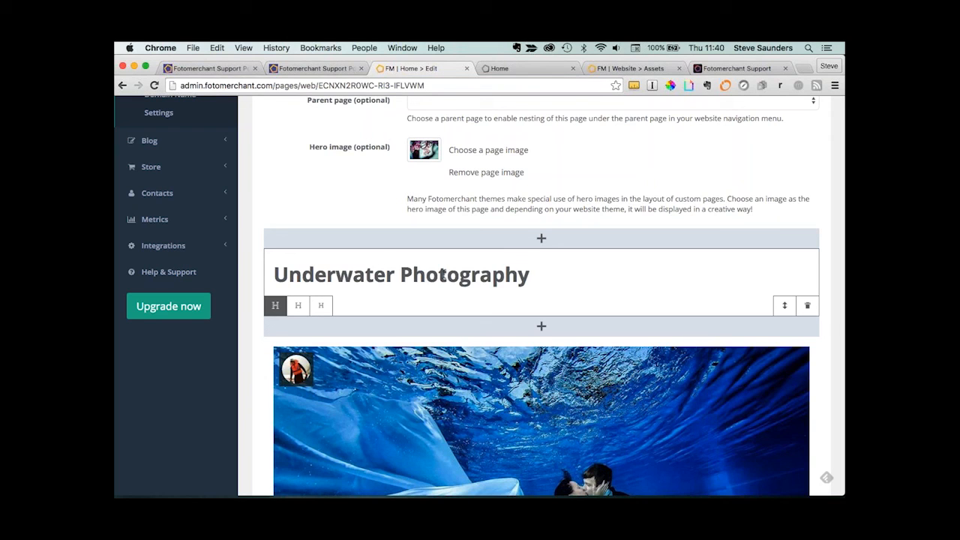
# Try the medium and small sizes on the Underwater Photography heading, and return it to the largest size.
pyautogui.click(297, 305)
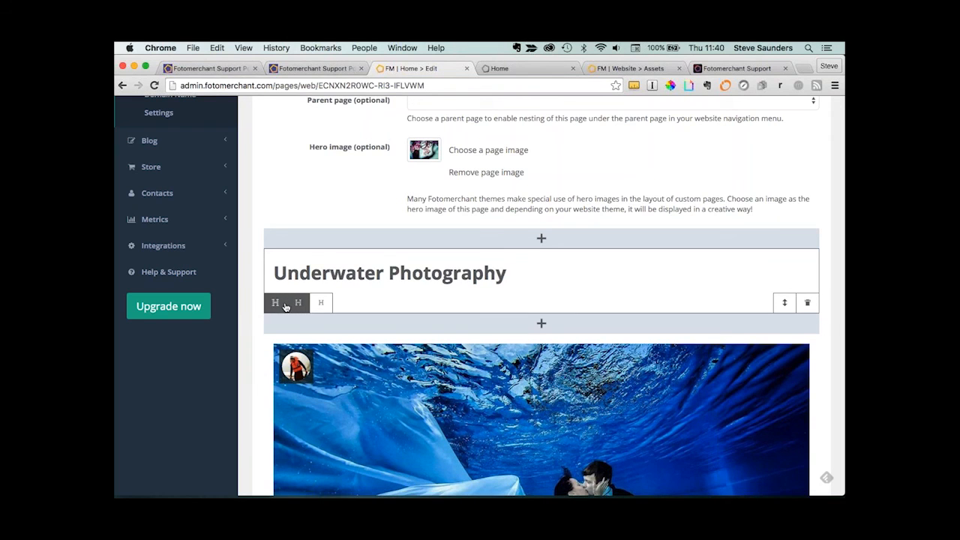
pyautogui.click(297, 304)
pyautogui.click(320, 304)
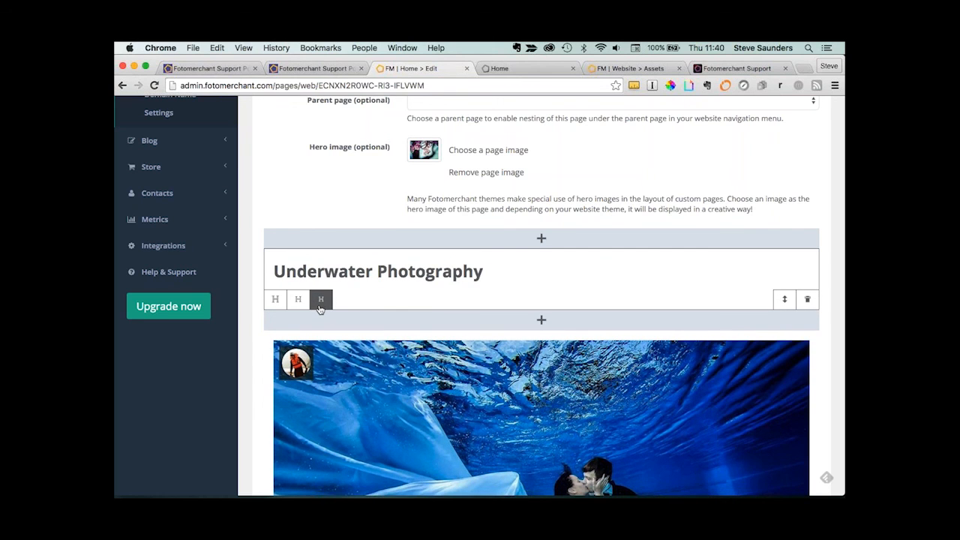
pyautogui.click(275, 299)
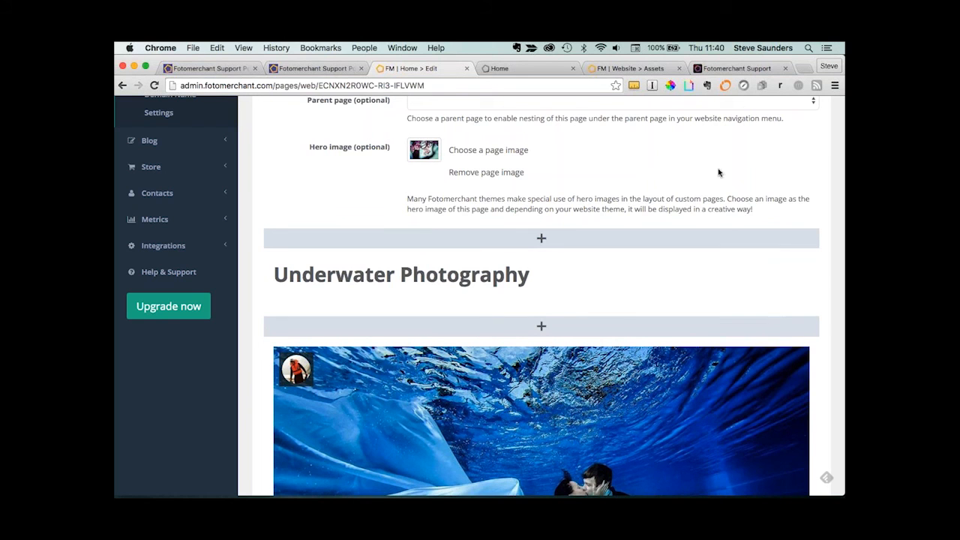
# Save the Home page changes and reload the live Home page.
pyautogui.scroll(-10, 719, 172)
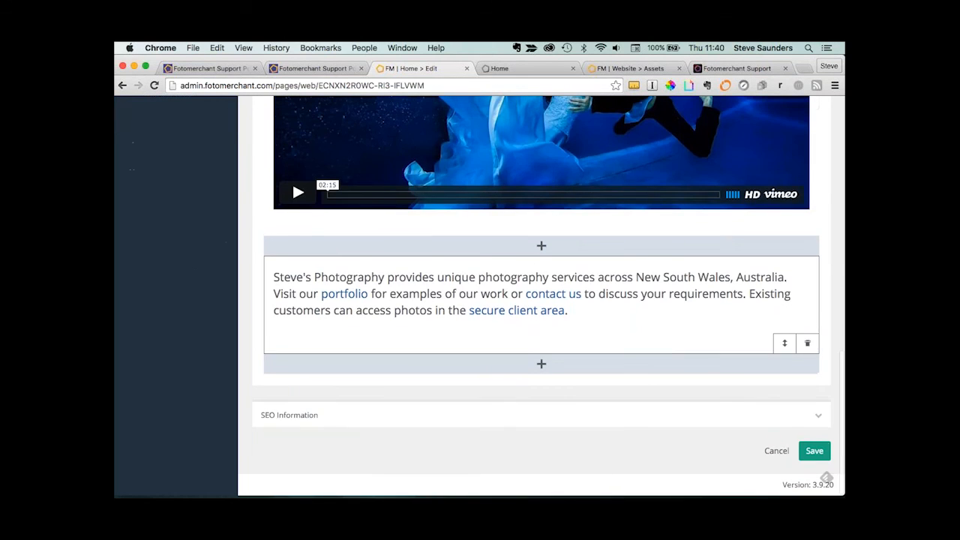
pyautogui.click(816, 450)
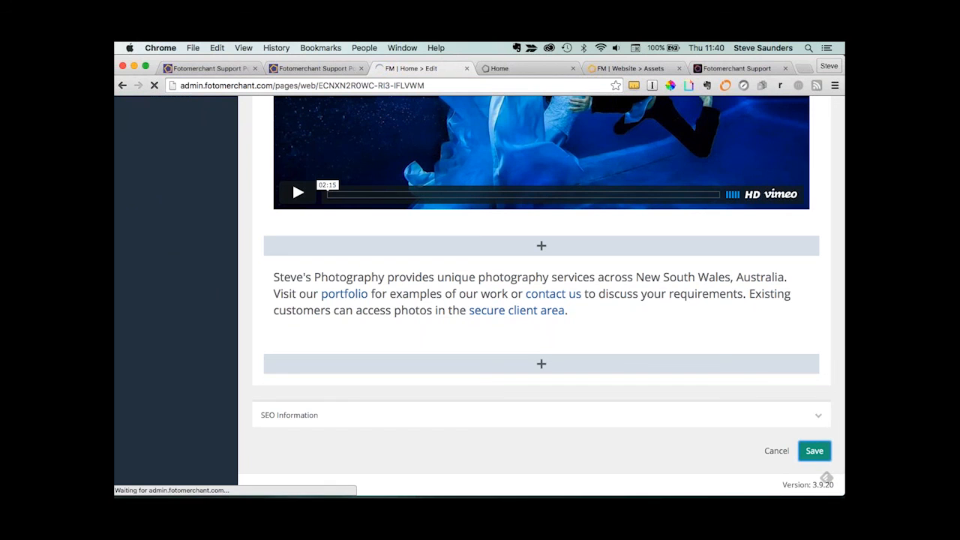
pyautogui.click(530, 70)
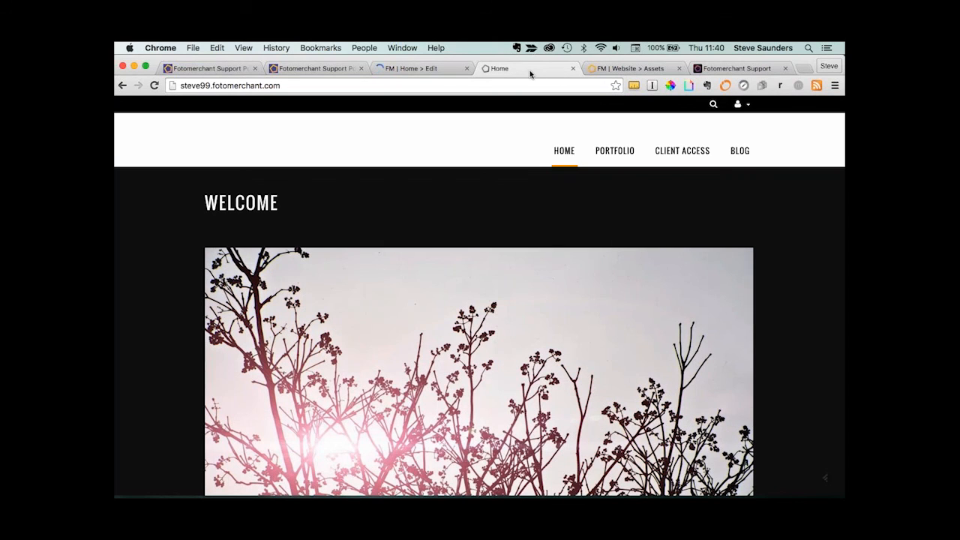
pyautogui.press('super+r')
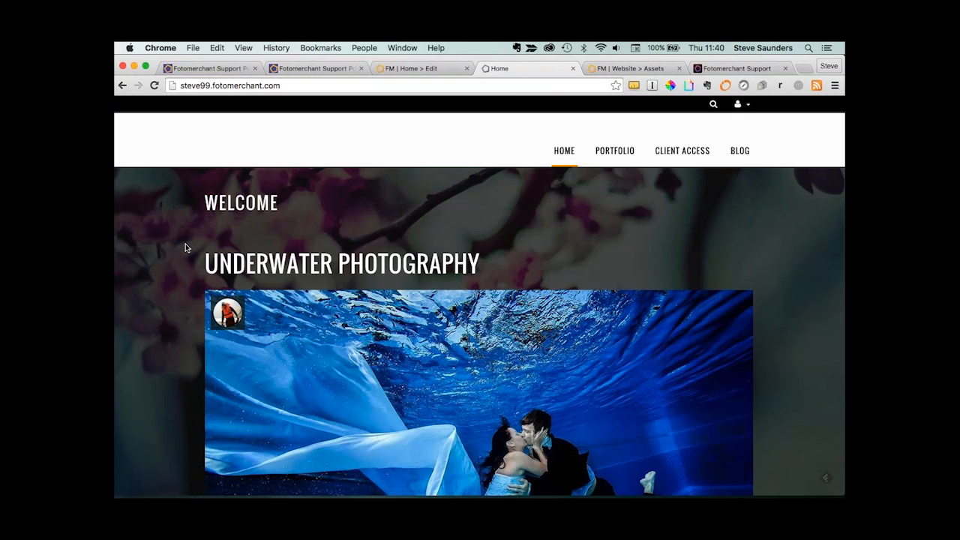
# Look over the live Home page from top to footer, checking the hero background, heading, video and welcome text.
pyautogui.scroll(-3, 185, 247)
pyautogui.scroll(3, 185, 247)
pyautogui.moveTo(422, 293)
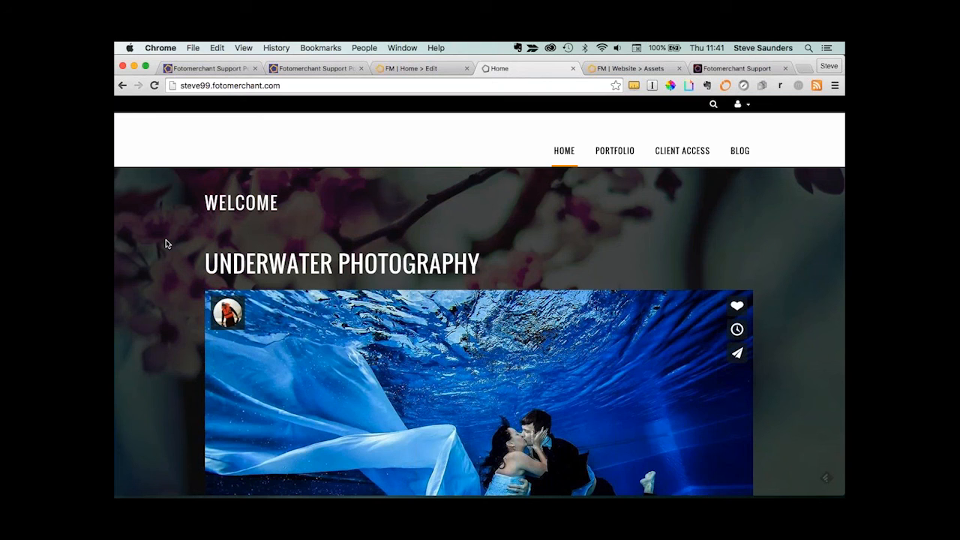
pyautogui.scroll(-6, 166, 243)
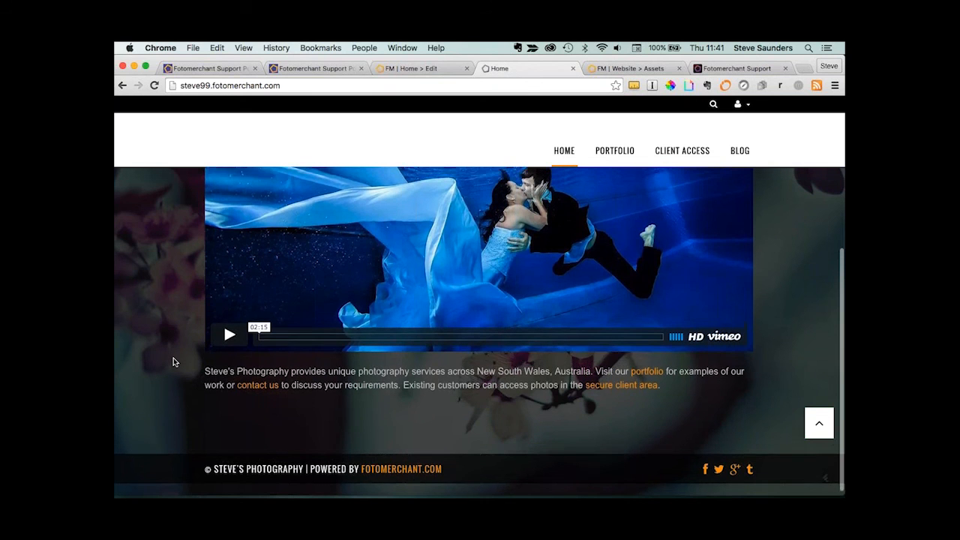
pyautogui.scroll(5, 172, 362)
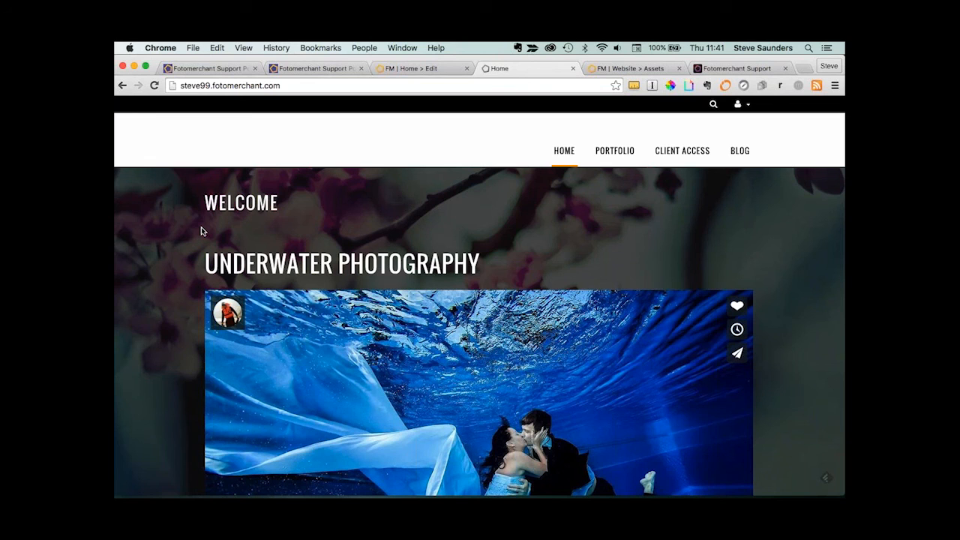
pyautogui.scroll(-5, 201, 231)
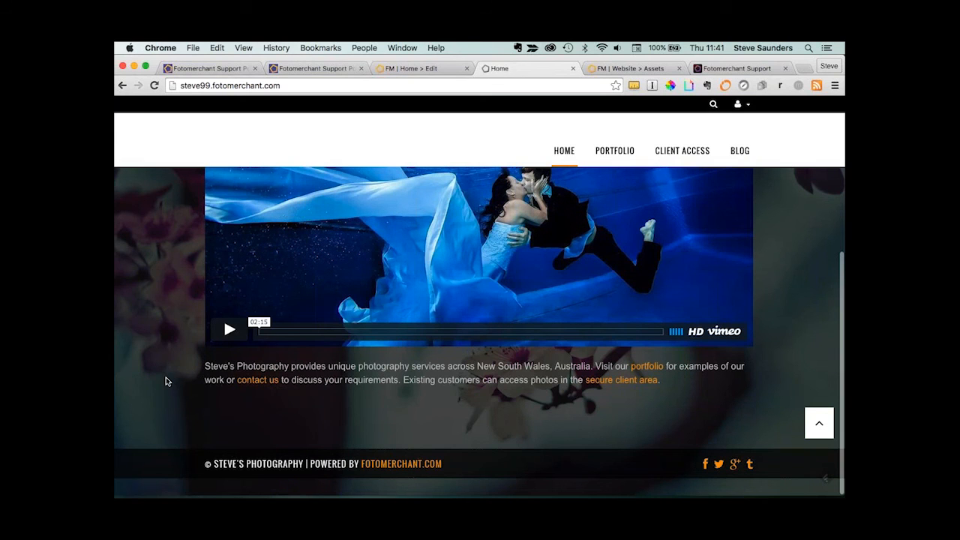
# Review the heading and video on the live Home page, then the gallery thumbnails and empty header logo area on the live Portfolio page.
pyautogui.scroll(5, 165, 381)
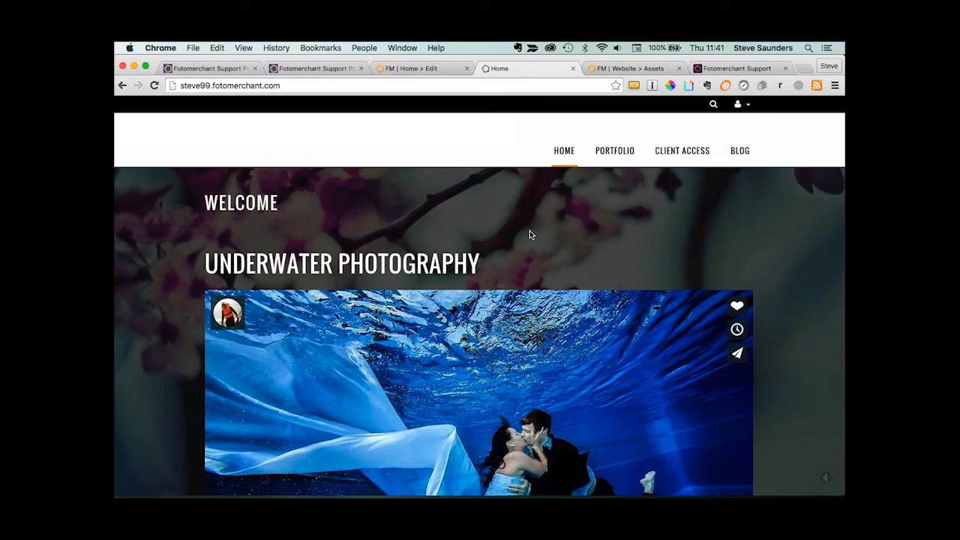
pyautogui.scroll(-2, 790, 231)
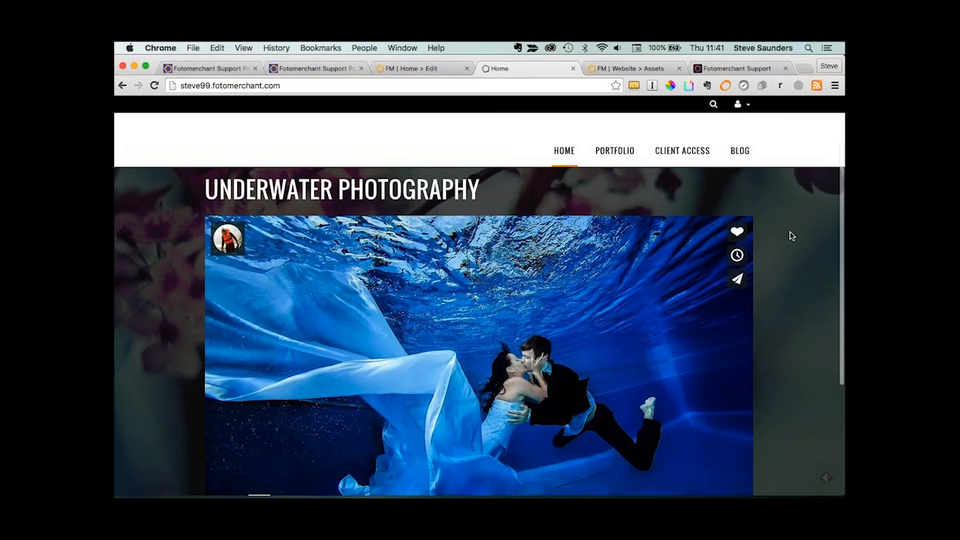
pyautogui.click(620, 153)
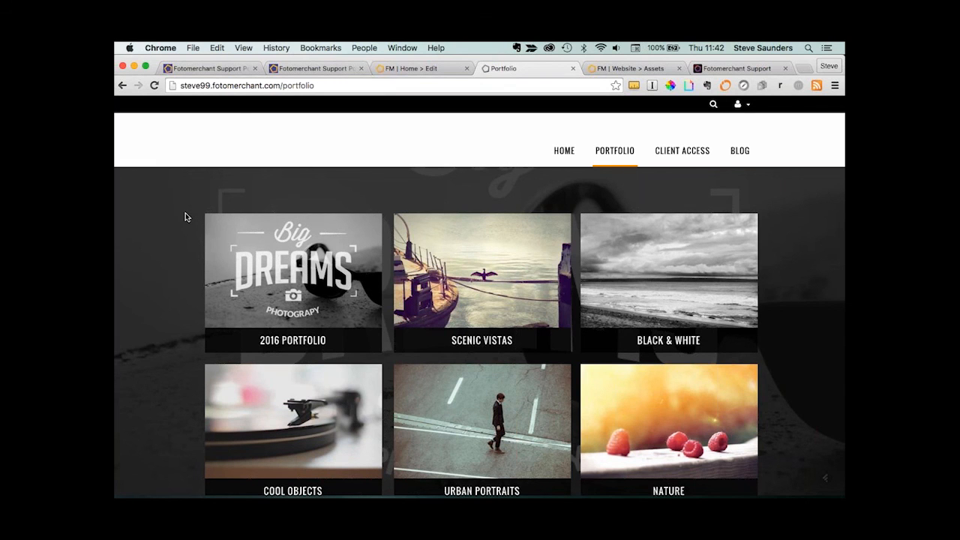
pyautogui.scroll(-5, 186, 217)
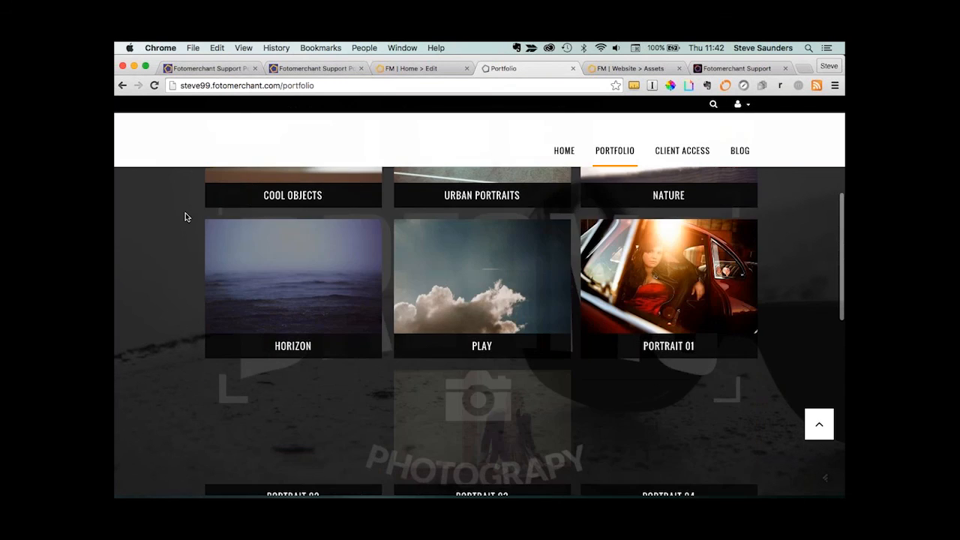
pyautogui.scroll(-2, 167, 364)
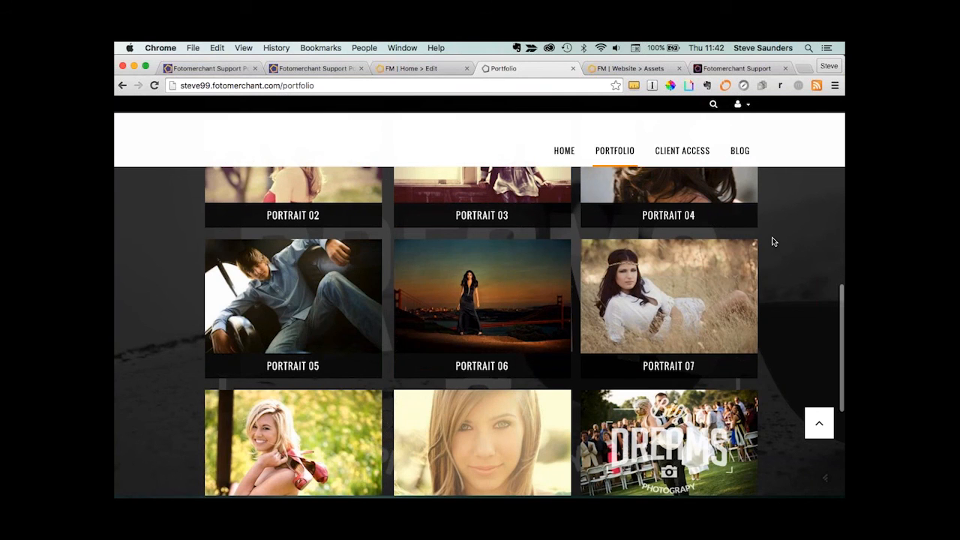
pyautogui.scroll(8, 774, 241)
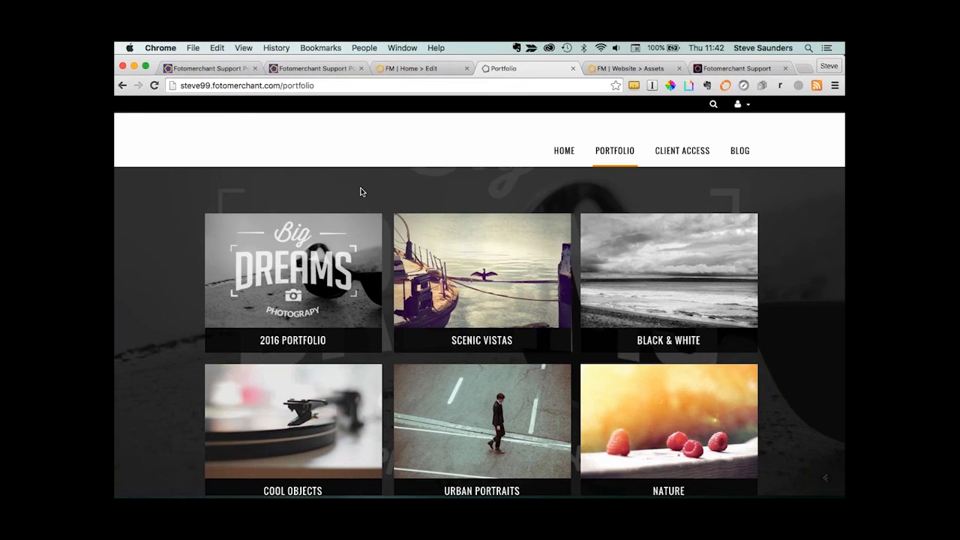
pyautogui.click(411, 70)
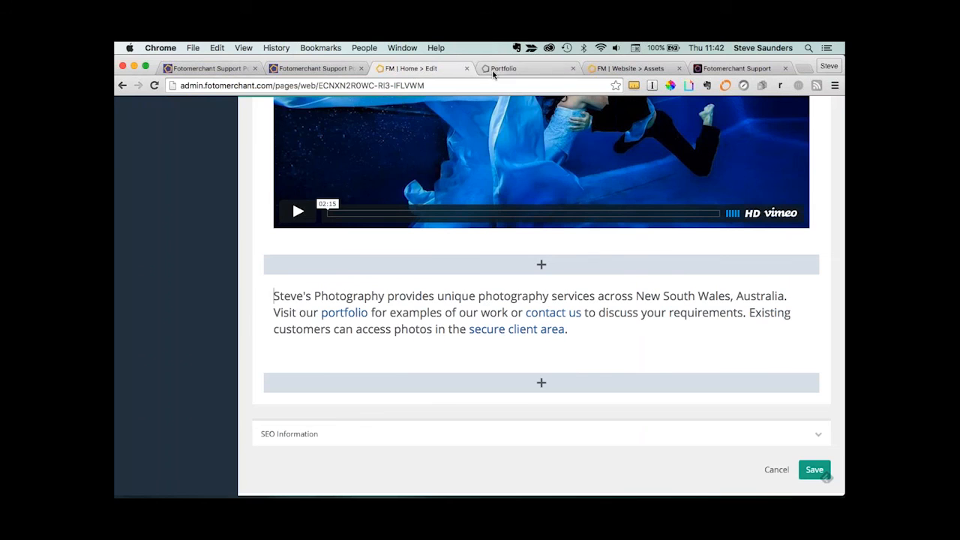
pyautogui.click(517, 68)
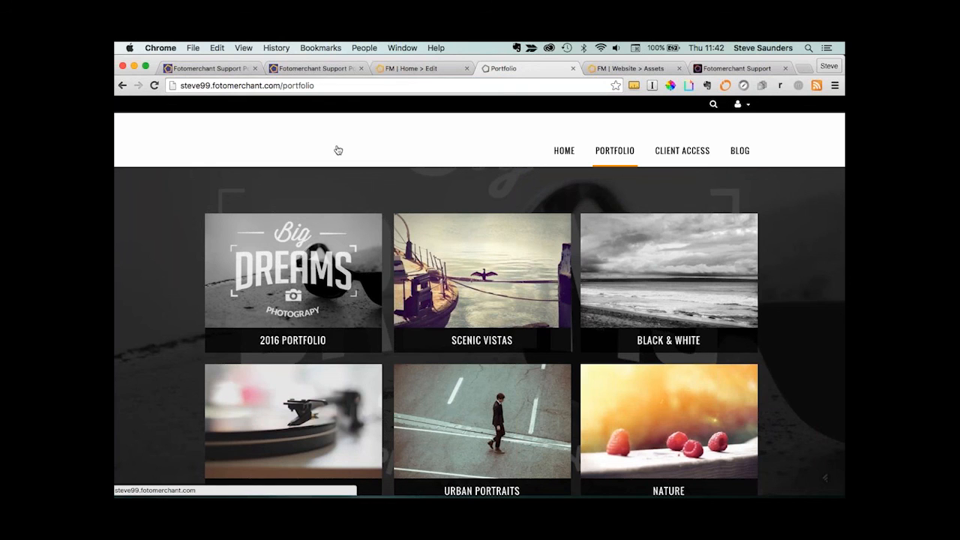
# Open the website's theme settings in the admin site and expand the Navigation section to reach the logo image option.
pyautogui.click(402, 71)
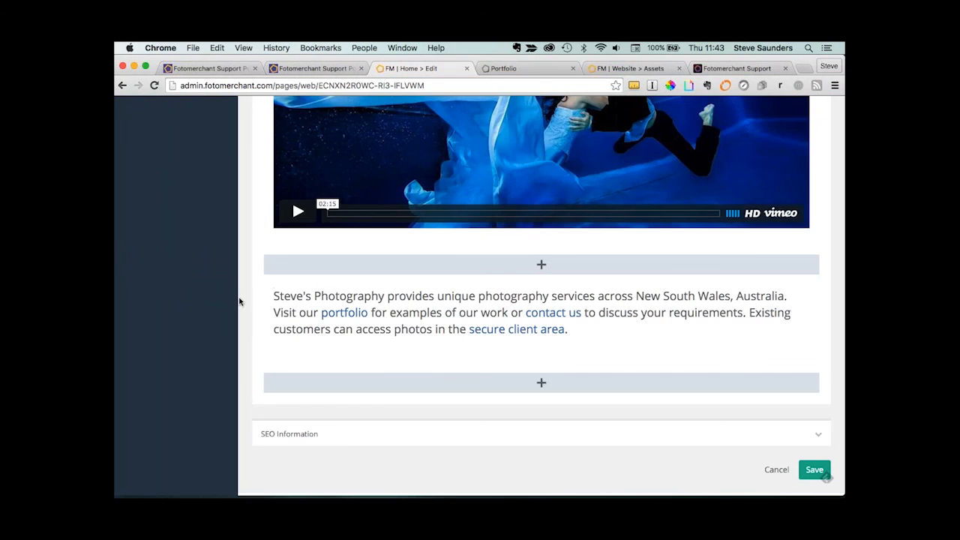
pyautogui.scroll(20, 239, 301)
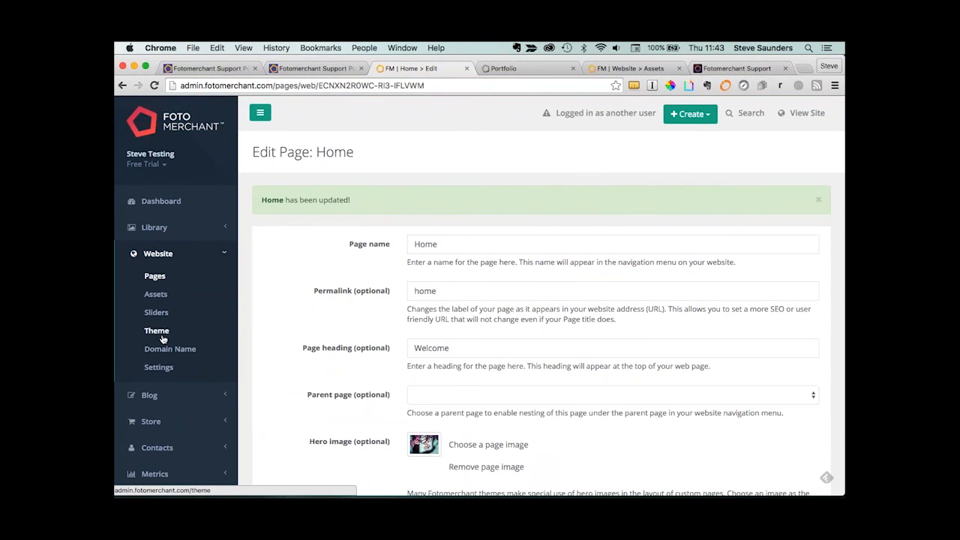
pyautogui.click(159, 332)
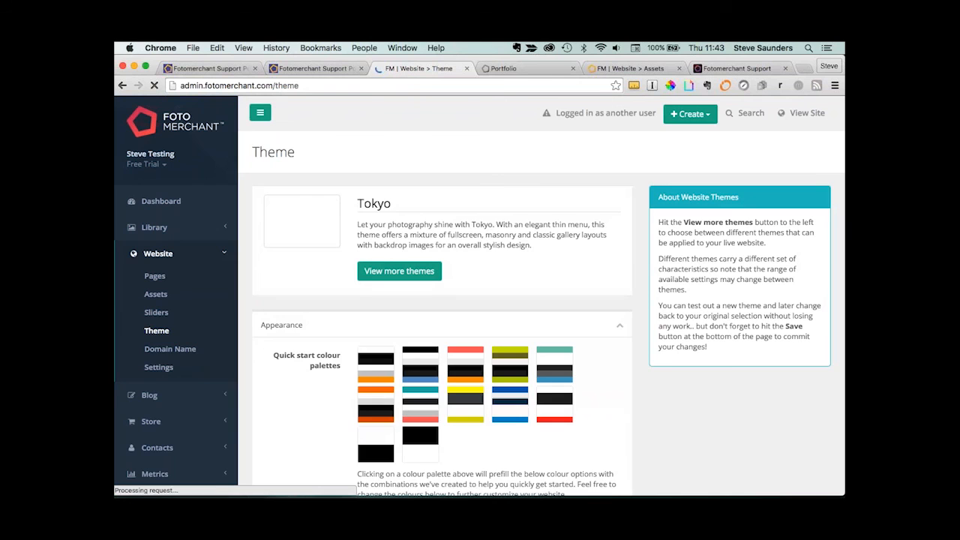
pyautogui.scroll(-3, 541, 296)
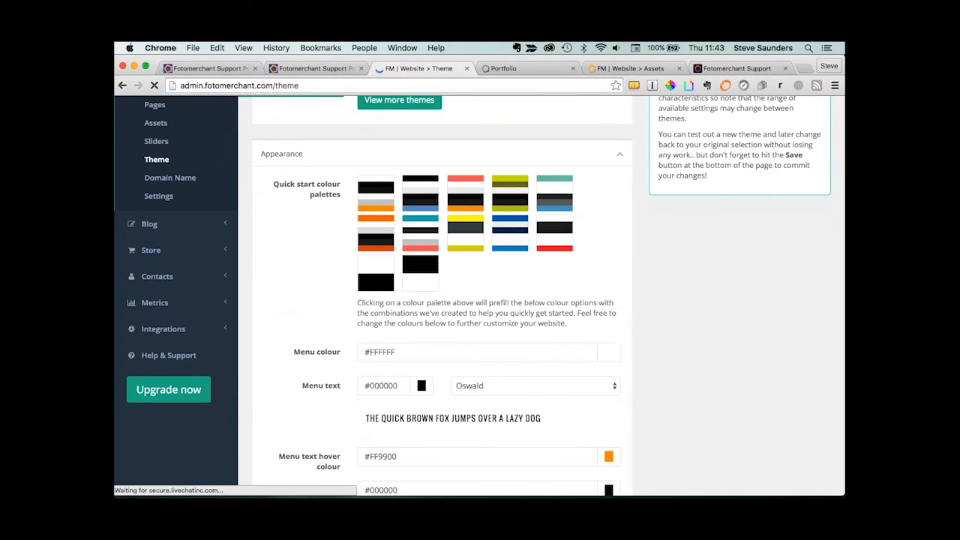
pyautogui.scroll(-15, 443, 300)
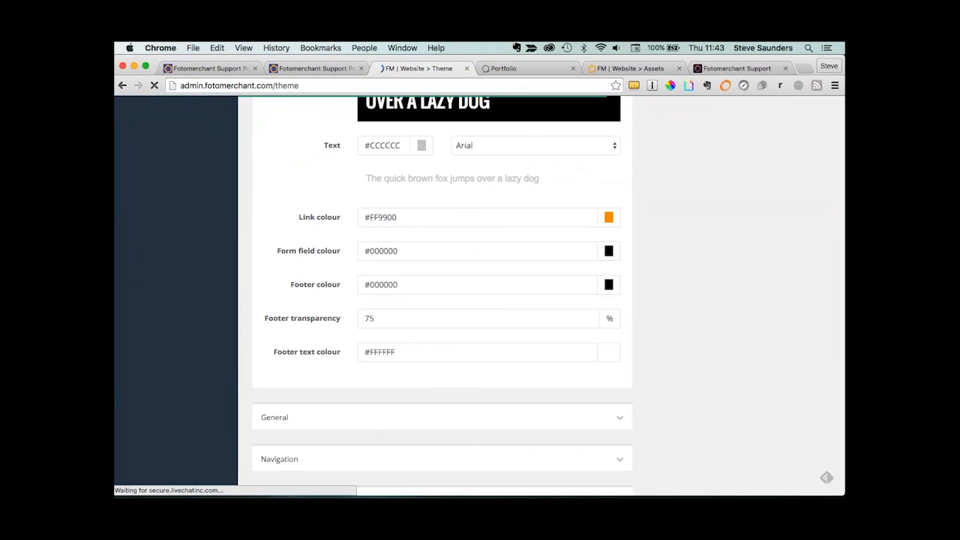
pyautogui.scroll(-3, 285, 311)
pyautogui.click(354, 290)
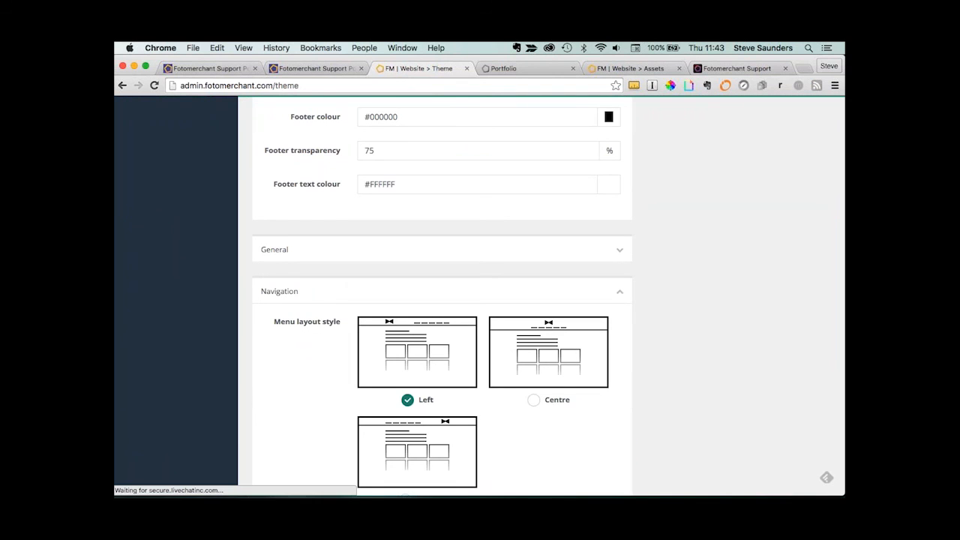
pyautogui.scroll(-2, 443, 300)
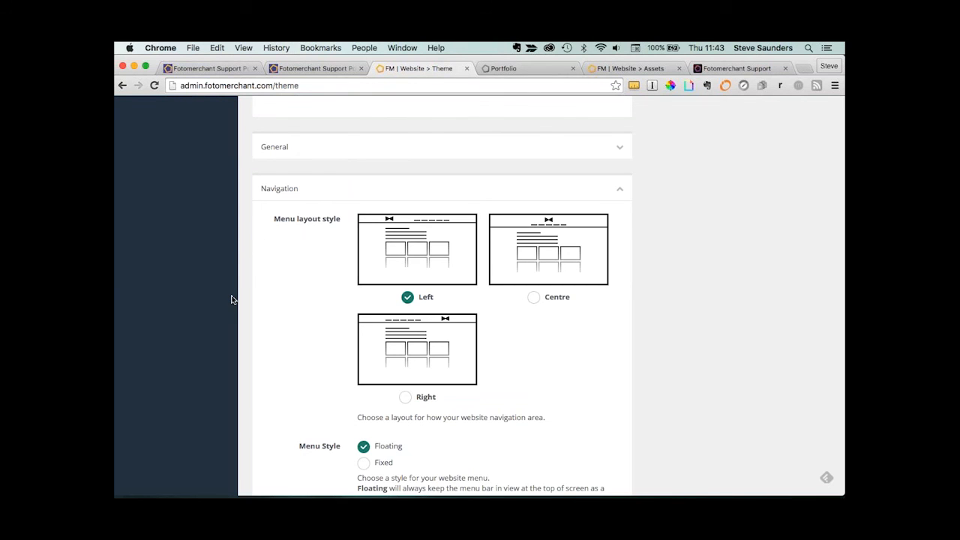
pyautogui.scroll(-3, 231, 300)
pyautogui.scroll(-1, 284, 303)
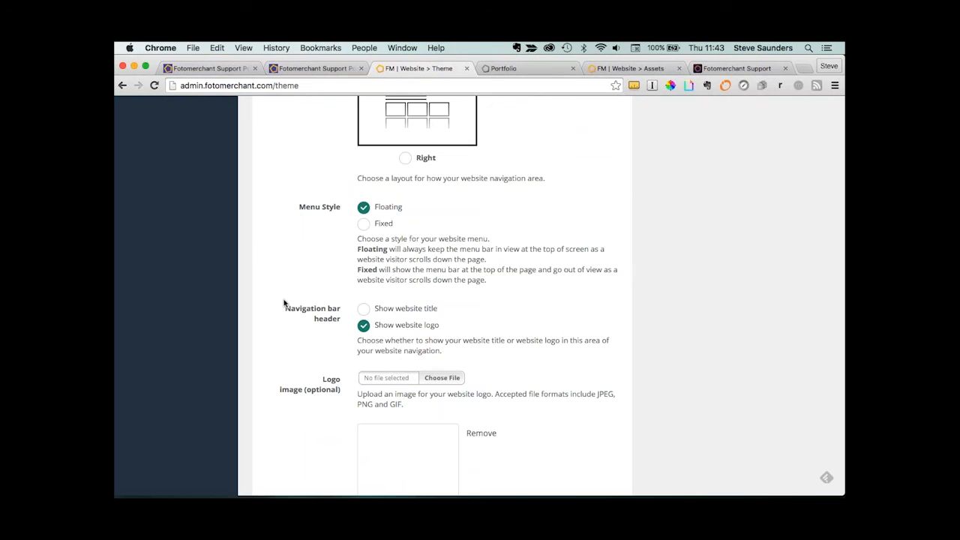
# Choose signature-portraits-logo-white.png from the Desktop folder as the navigation bar's logo image.
pyautogui.click(440, 378)
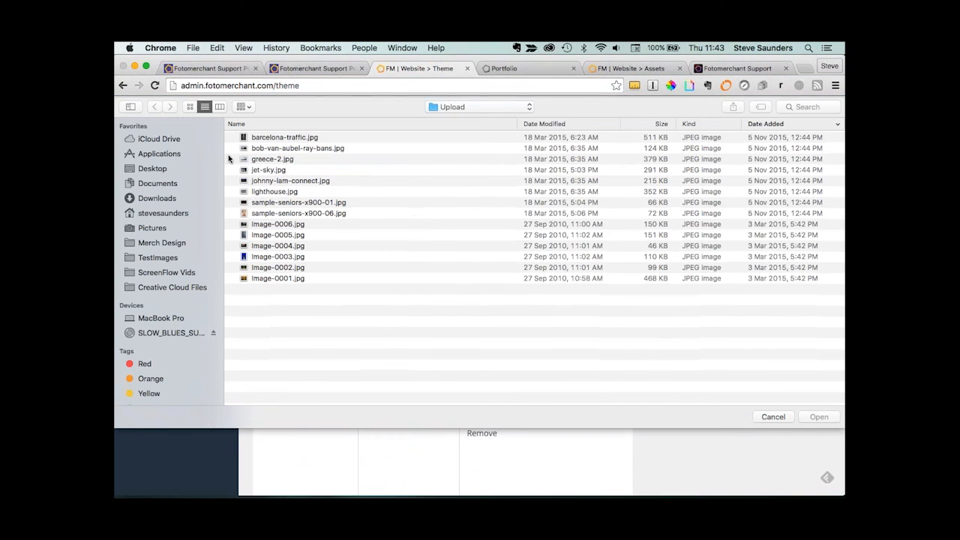
pyautogui.click(149, 171)
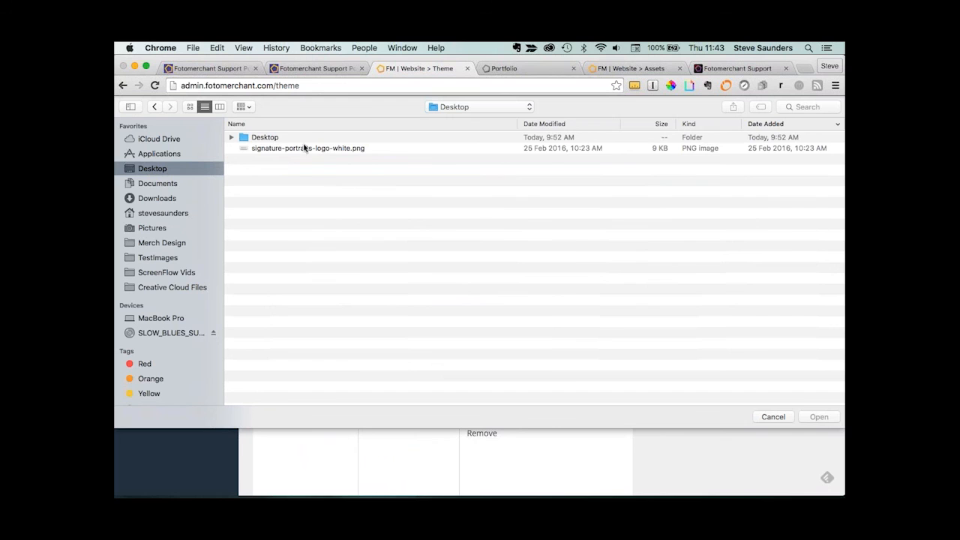
pyautogui.click(304, 148)
pyautogui.press('Return')
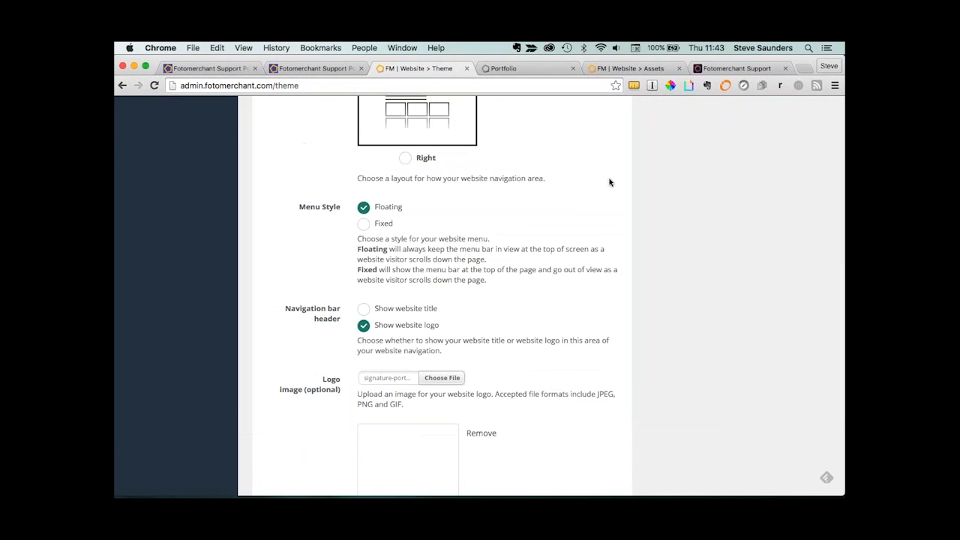
pyautogui.scroll(-4, 609, 182)
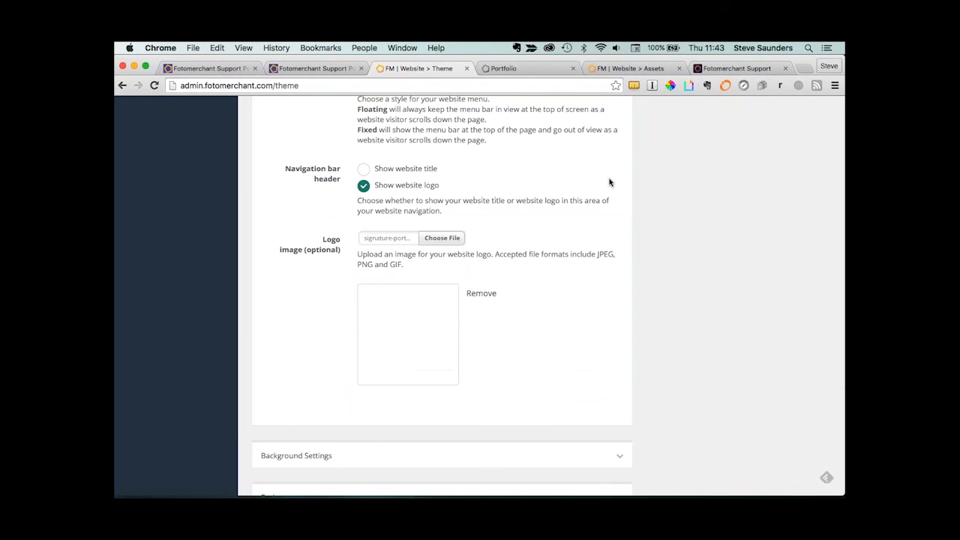
pyautogui.click(448, 241)
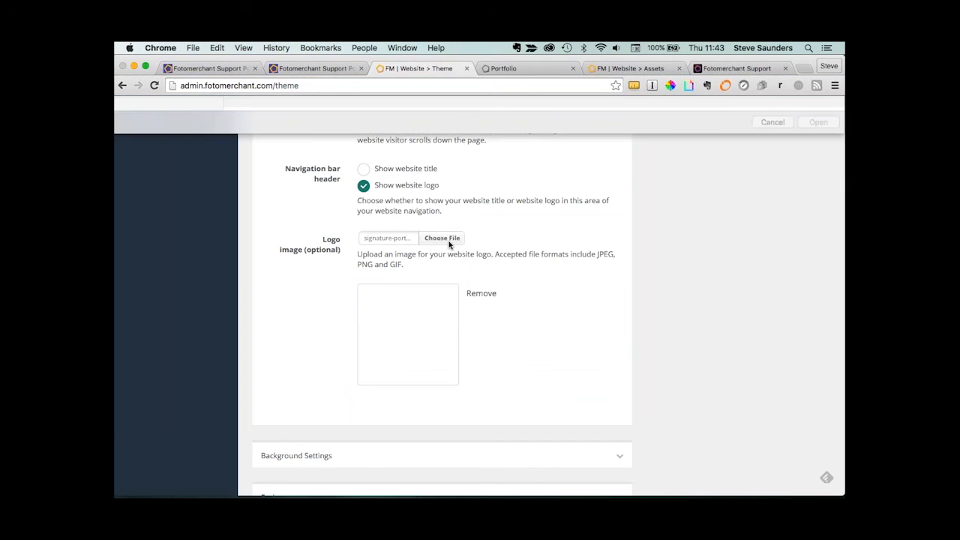
pyautogui.click(332, 149)
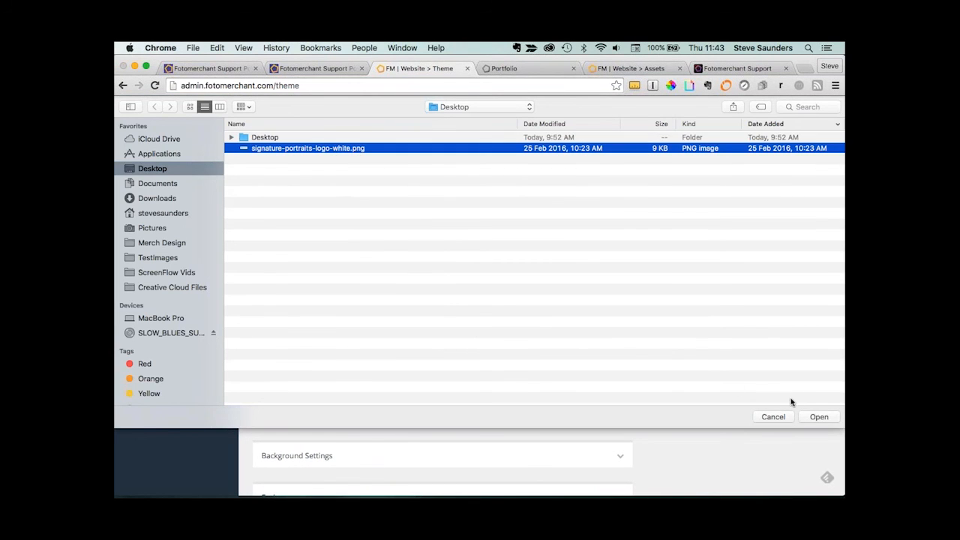
pyautogui.click(818, 417)
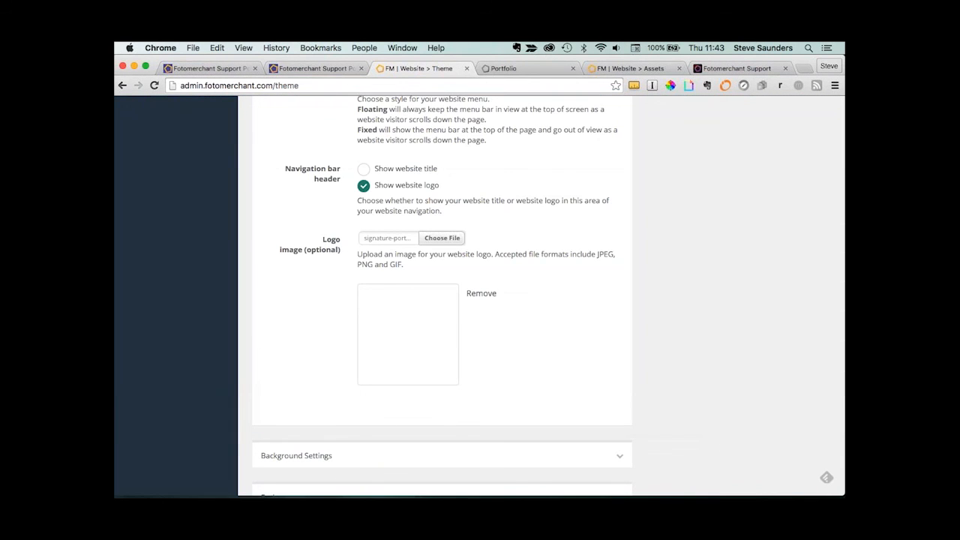
# Save the theme settings and reload the live Portfolio page to check the header logo.
pyautogui.scroll(-3, 595, 235)
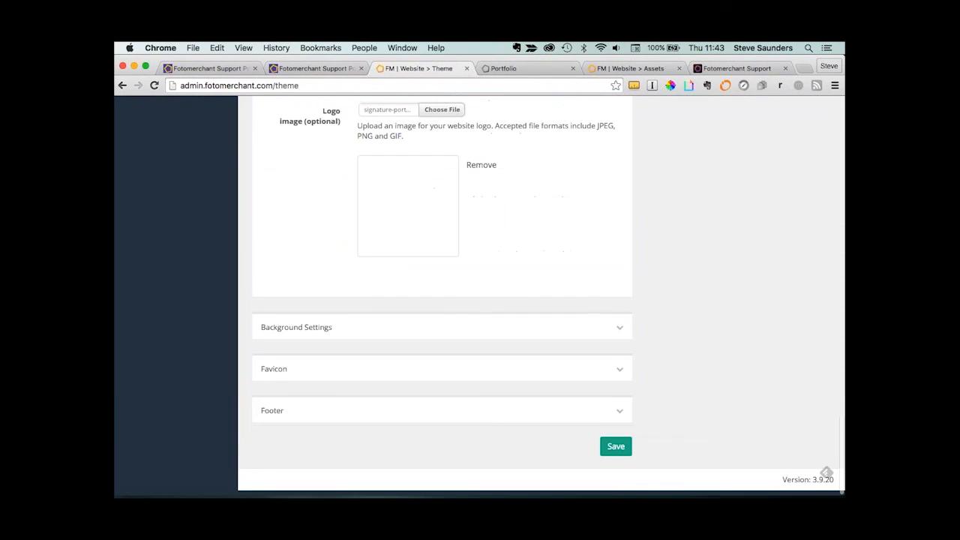
pyautogui.click(614, 452)
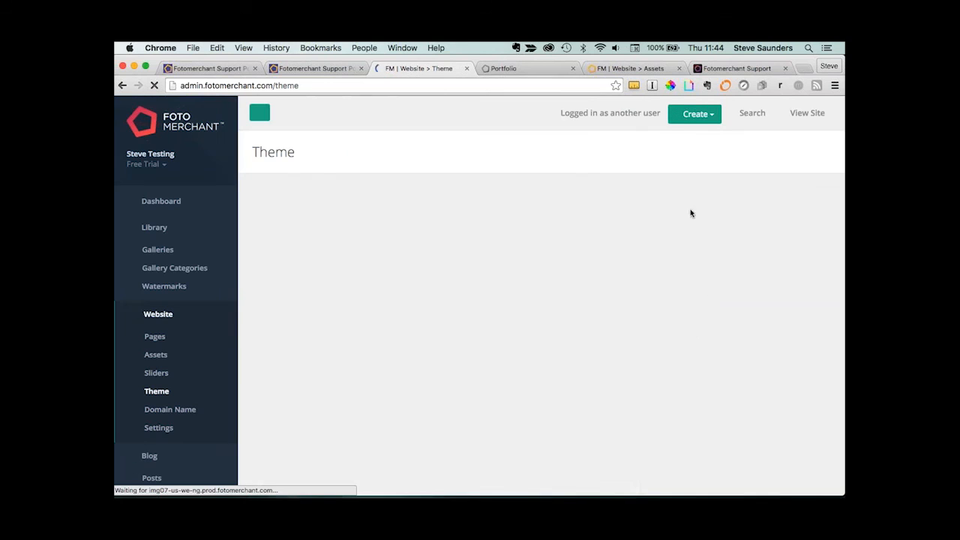
pyautogui.click(533, 74)
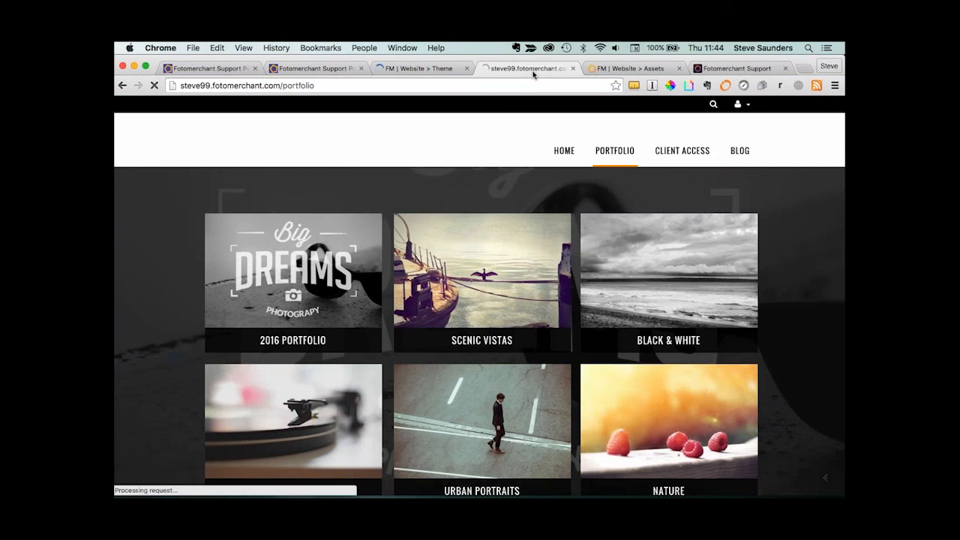